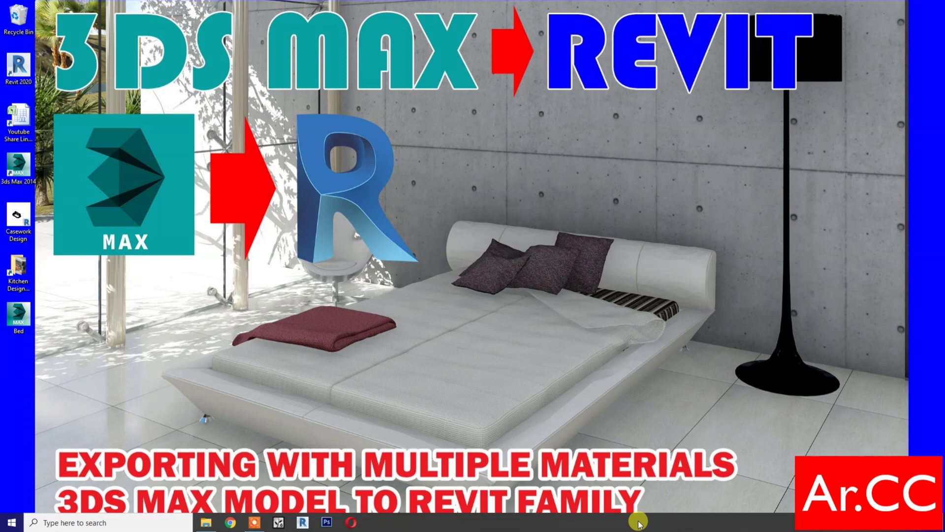
Step: Launch 3ds Max 2014 with Bed.max from the Bed desktop shortcut
double_click(21, 323)
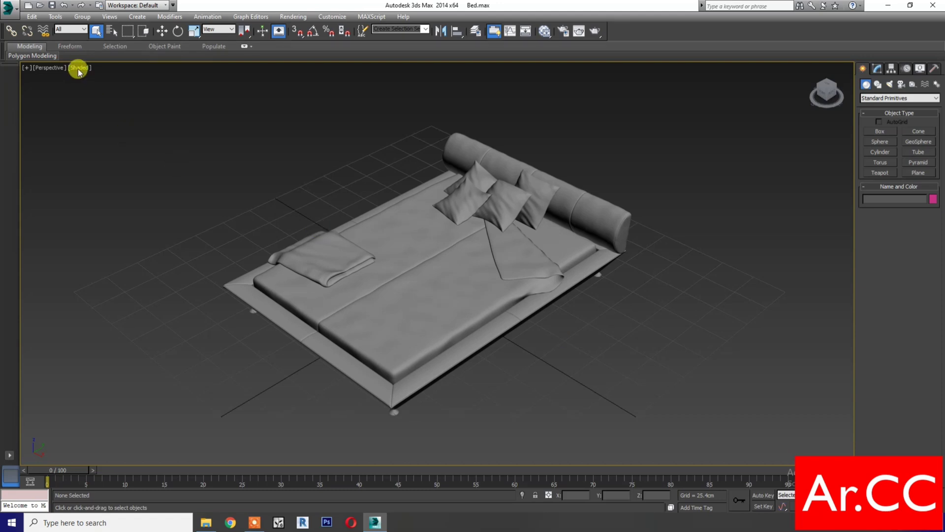
Step: Switch the viewport to Wireframe and box-select all the bed parts
left_click(79, 69)
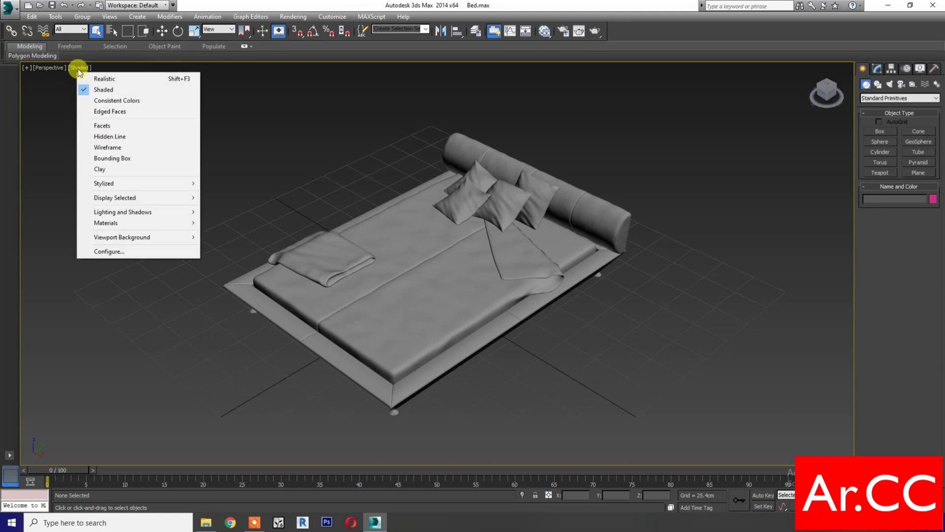
left_click(103, 147)
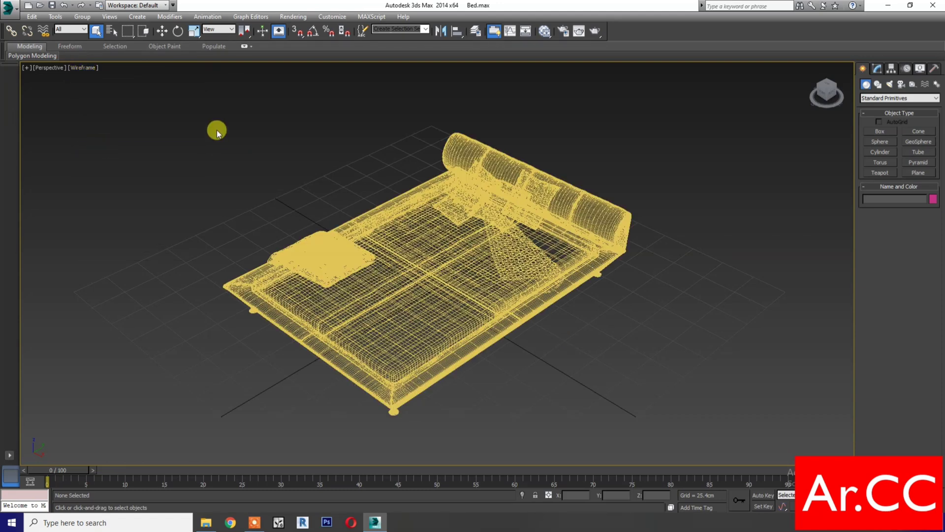
left_click_drag(249, 164, 682, 450)
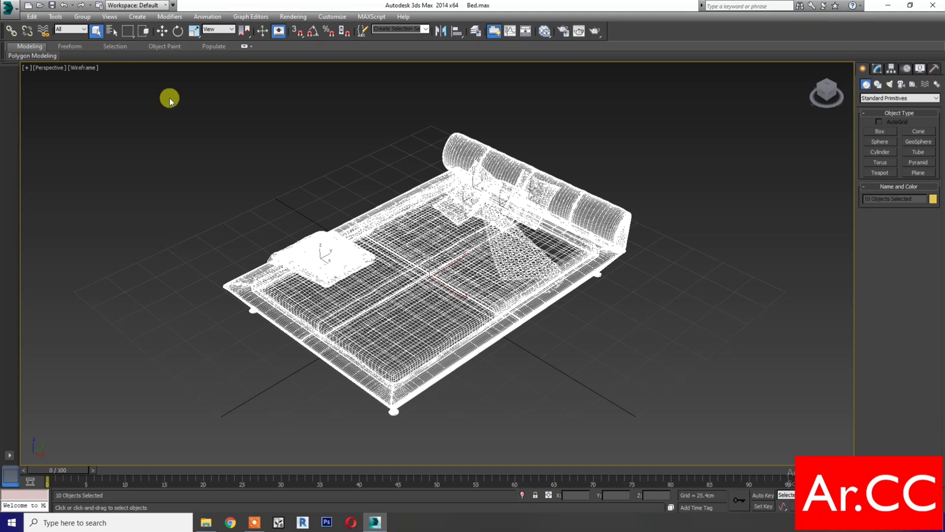
Step: Select only Arch37_035_obj_1 using Select by Name
left_click(111, 34)
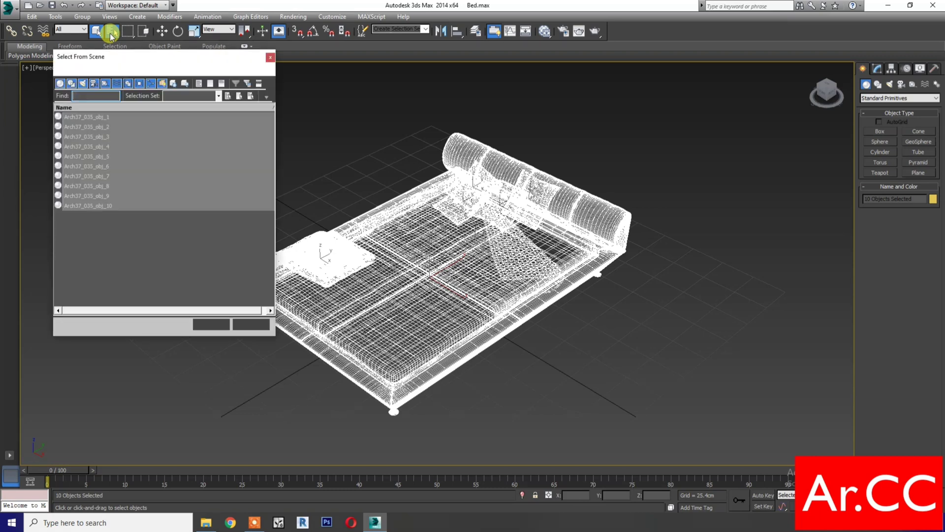
left_click(98, 118)
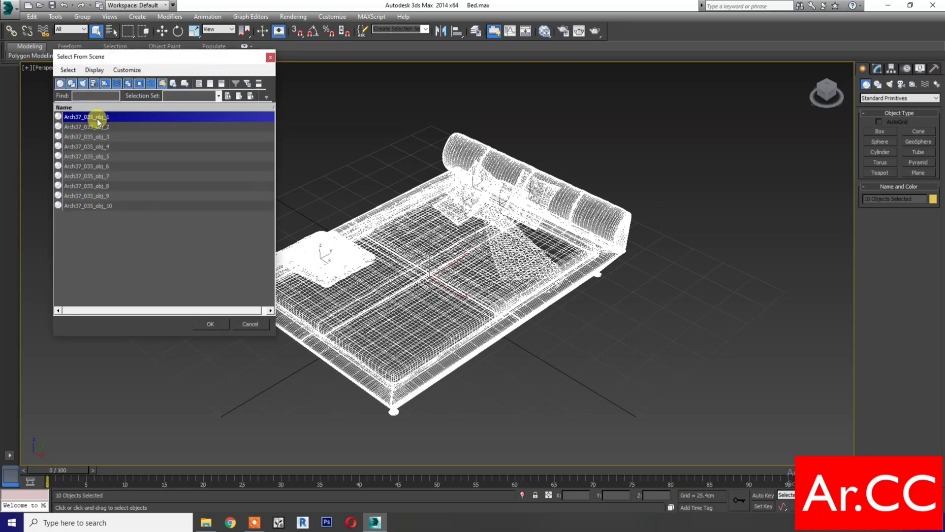
left_click(213, 327)
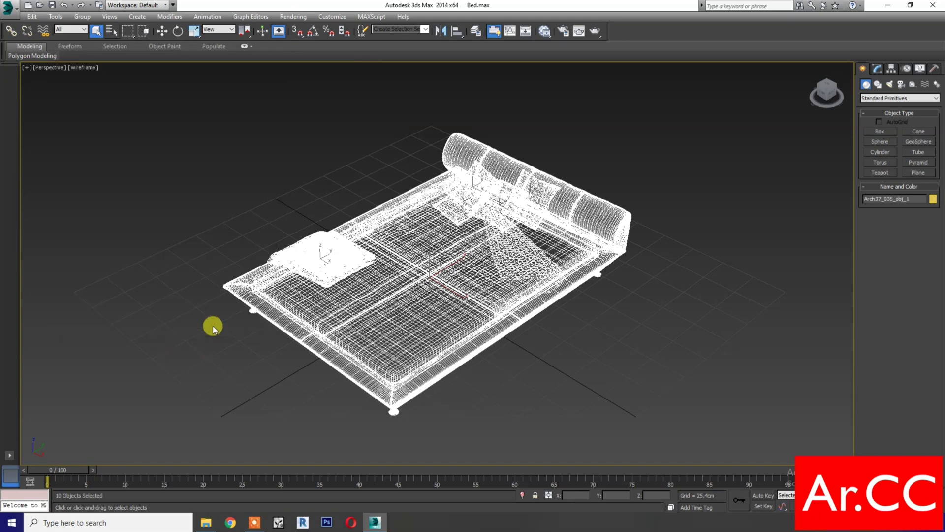
Step: Export the selected part to the Desktop as the AutoCAD DWG file Bed 1
left_click(15, 14)
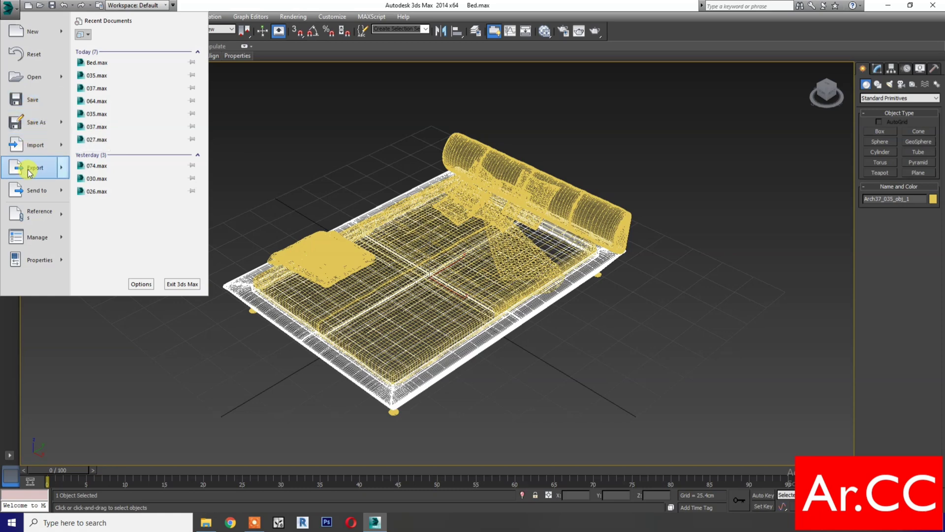
mouse_move(34, 168)
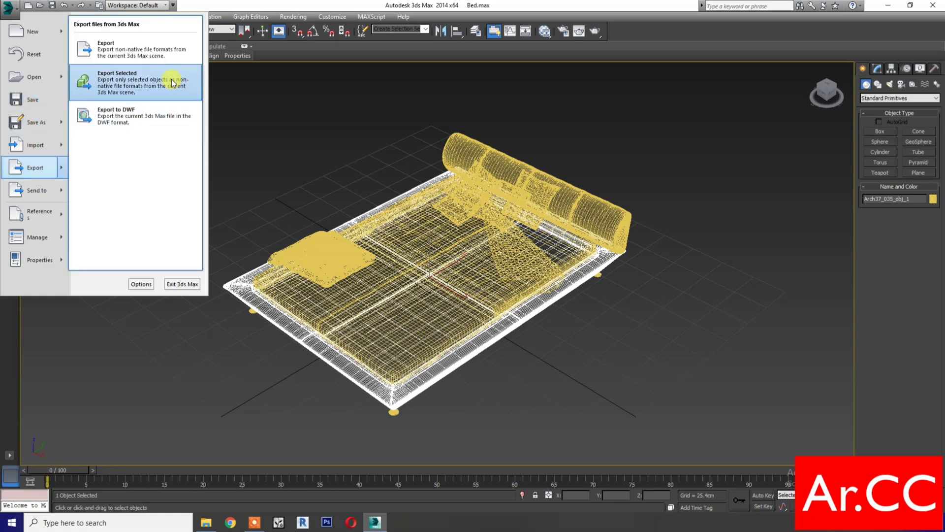
left_click(173, 82)
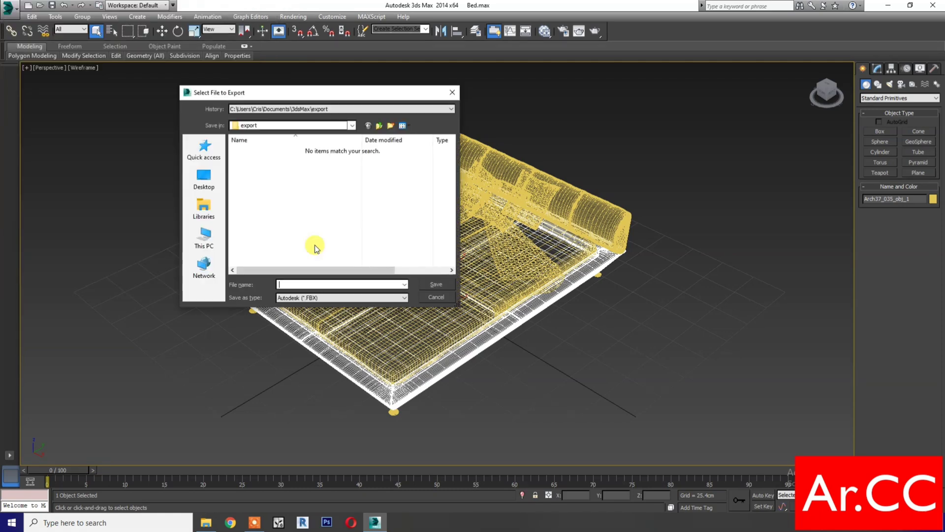
left_click(313, 298)
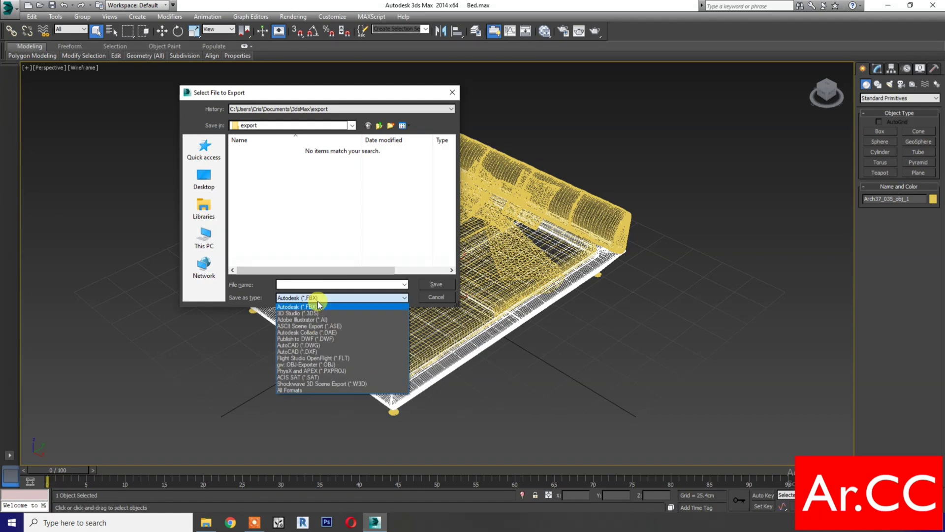
left_click(315, 345)
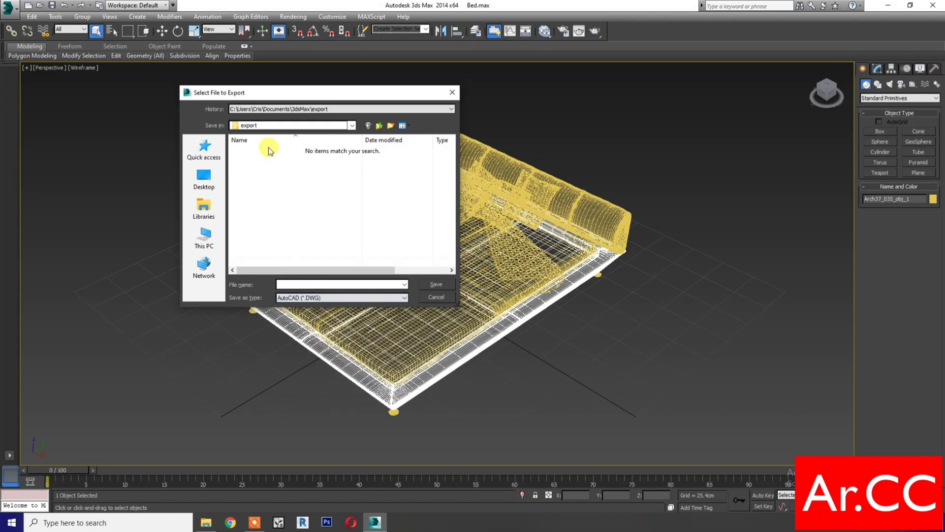
left_click(276, 126)
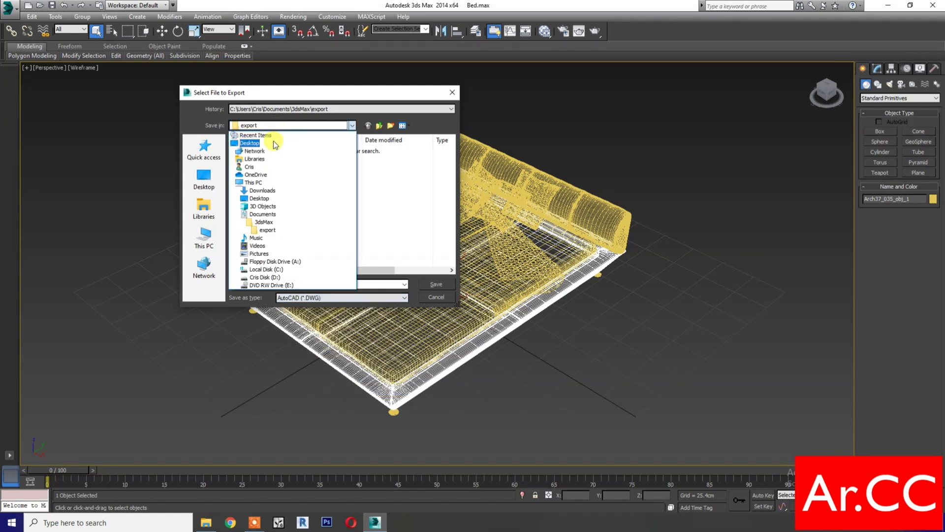
left_click(274, 143)
left_click(290, 285)
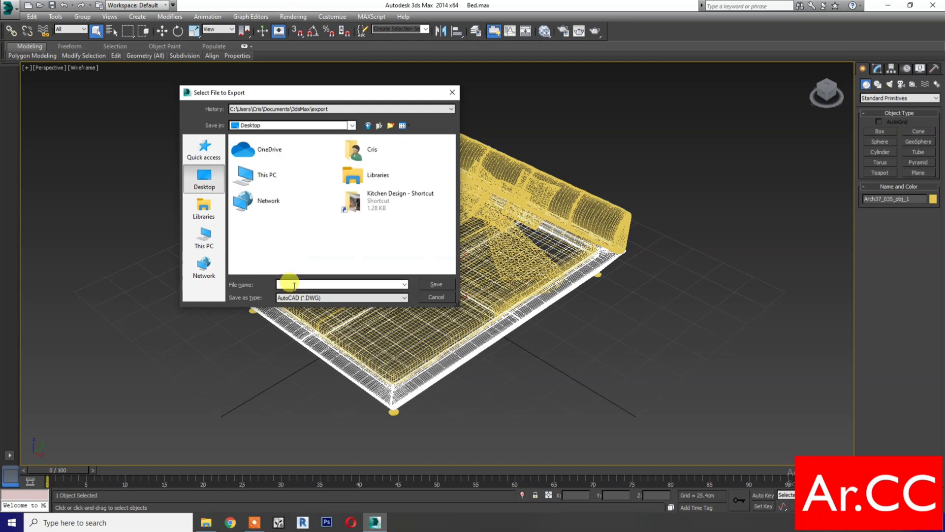
type("Bed 1")
left_click(435, 285)
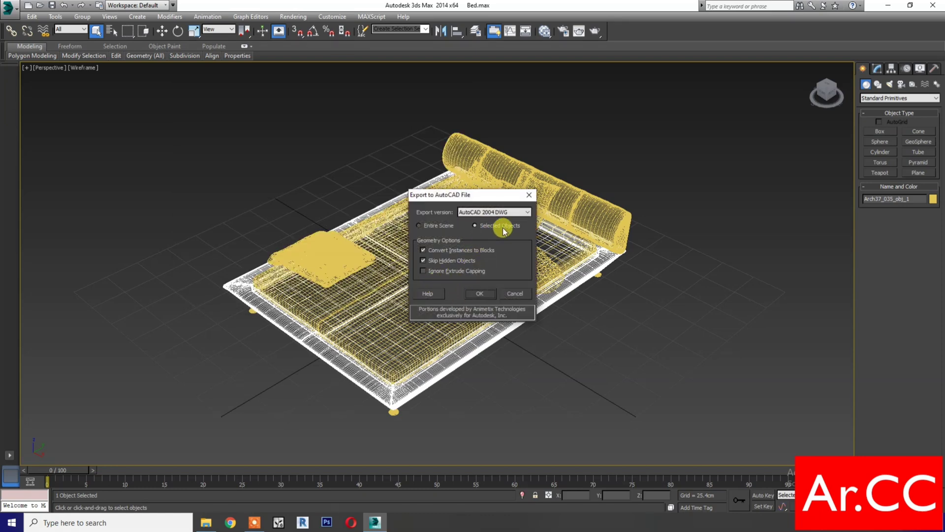
Step: Skip hidden objects, confirm the export, dismiss the face-limit warning and clear the selection
left_click(423, 261)
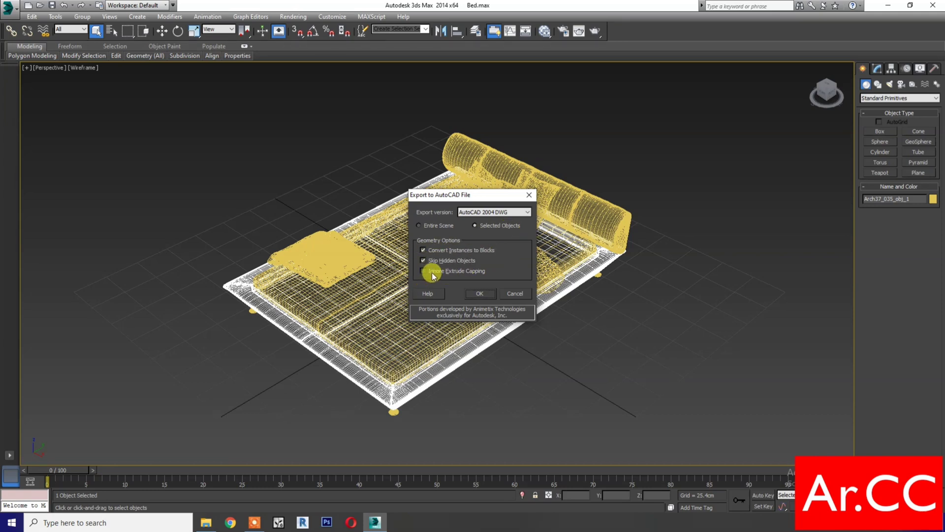
left_click(477, 294)
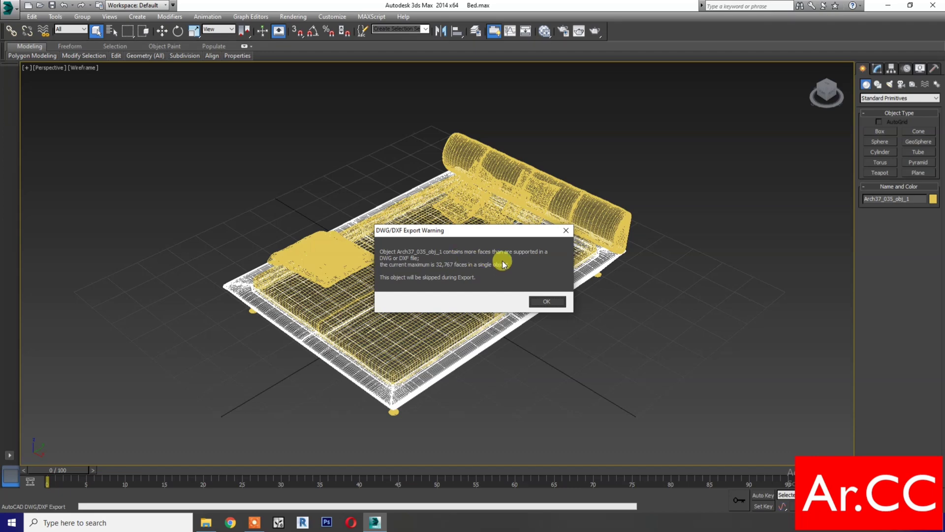
left_click(546, 303)
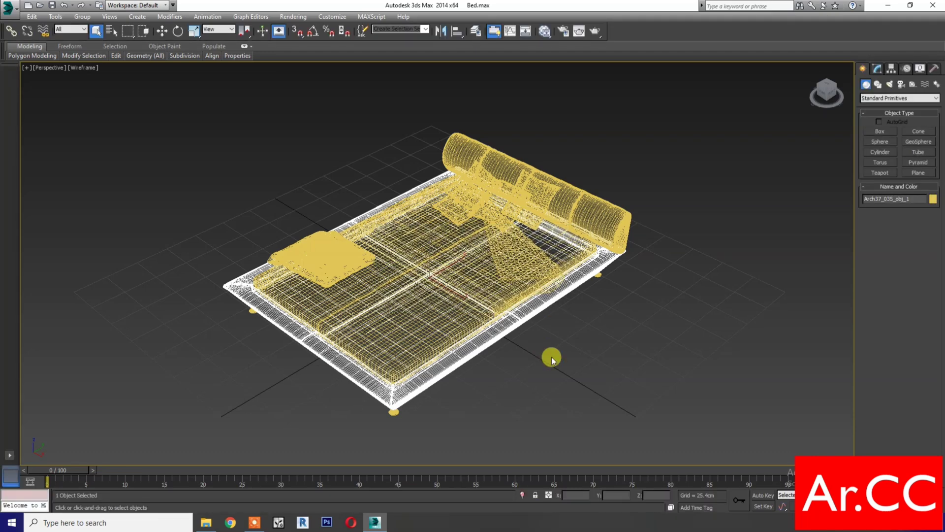
left_click(551, 357)
Step: Give the bed frame Arch37_035_obj_1 an Optimize modifier, reducing 47,232 faces to 14,124
left_click(530, 314)
left_click(877, 74)
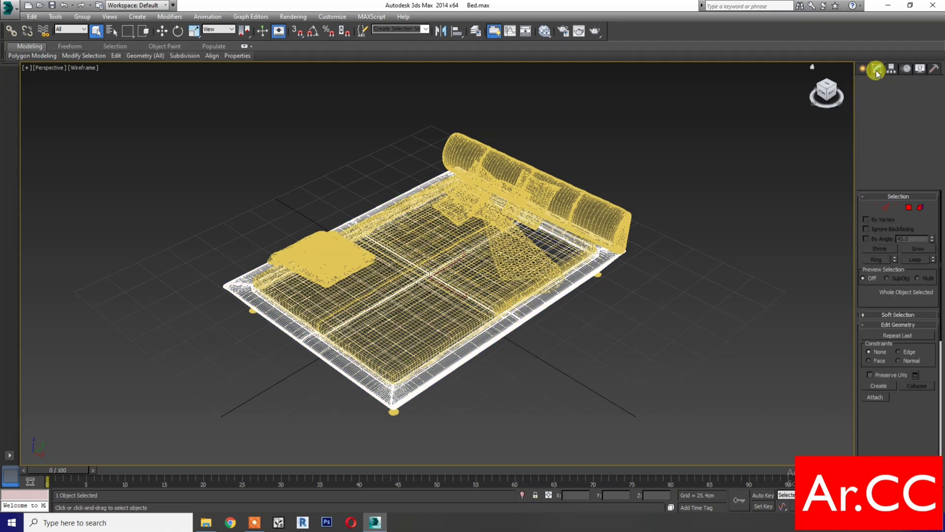
left_click(889, 97)
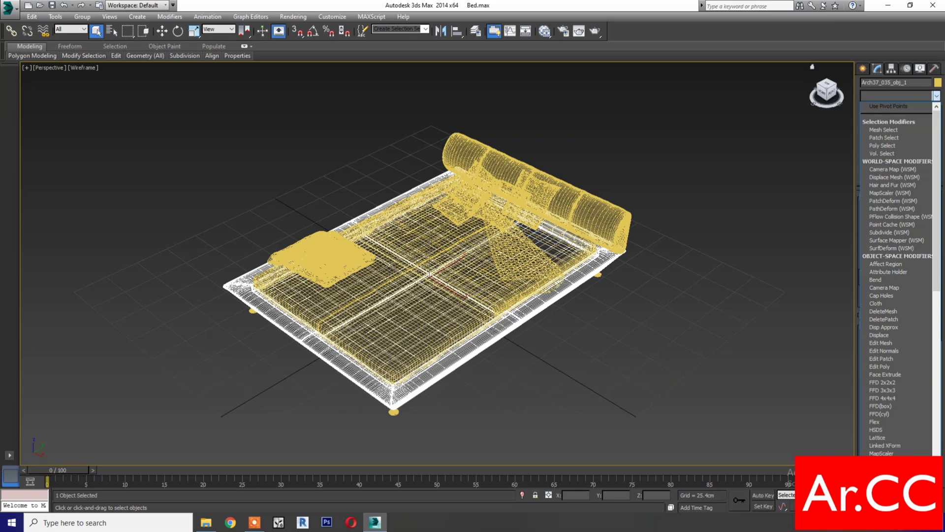
scroll(886, 433, "down", 5)
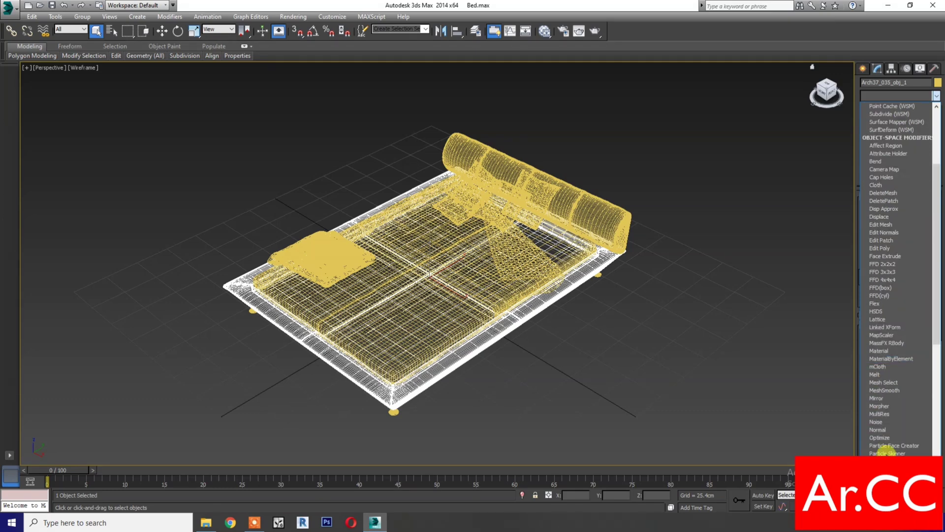
left_click(878, 437)
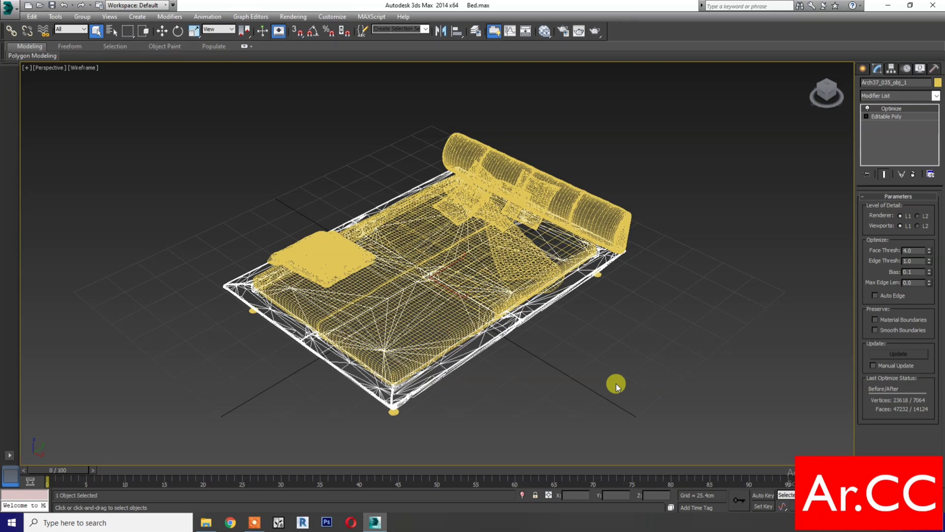
left_click(8, 6)
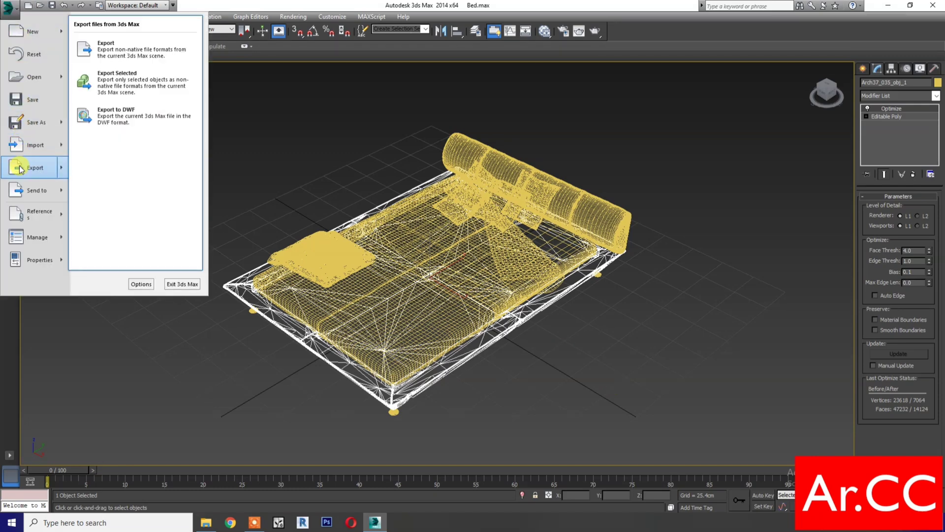
mouse_move(35, 167)
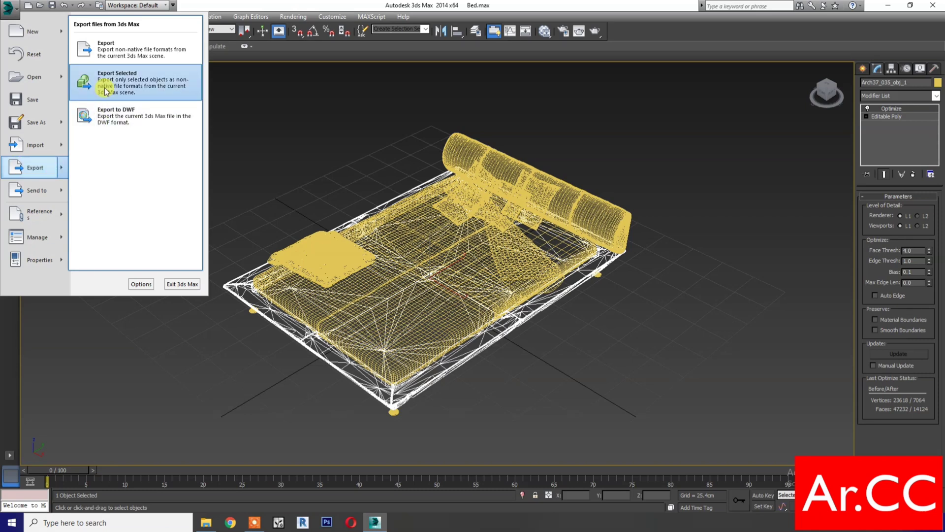
Step: Re-export the optimized part as AutoCAD 2004 DWG, overwriting Bed 1 on the Desktop
left_click(104, 90)
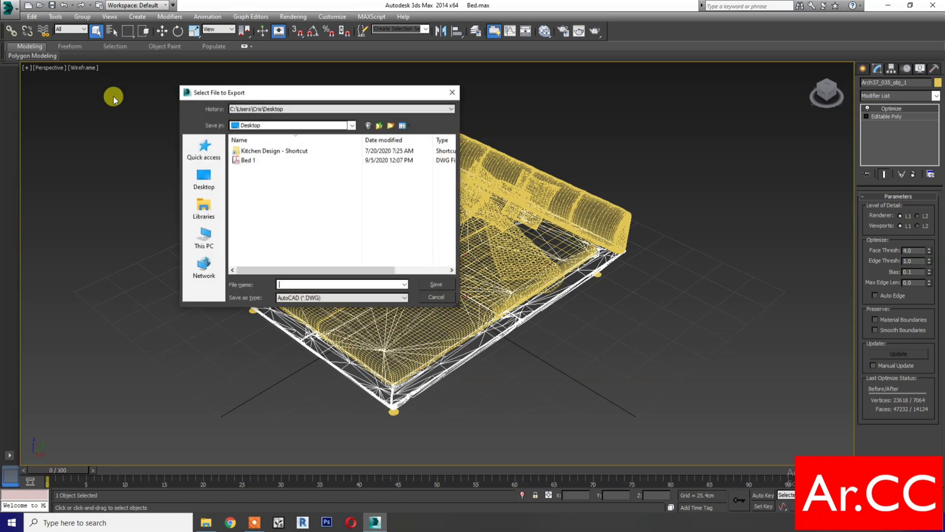
left_click(247, 160)
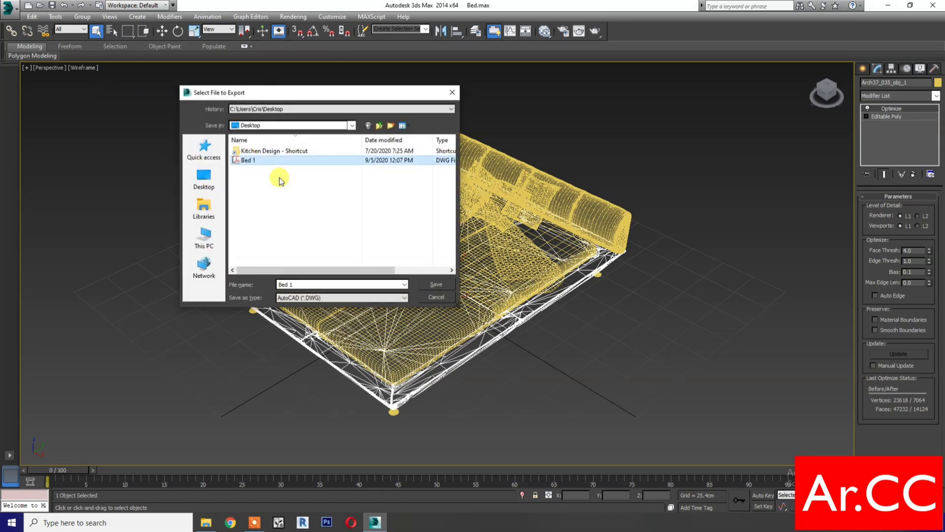
left_click(437, 286)
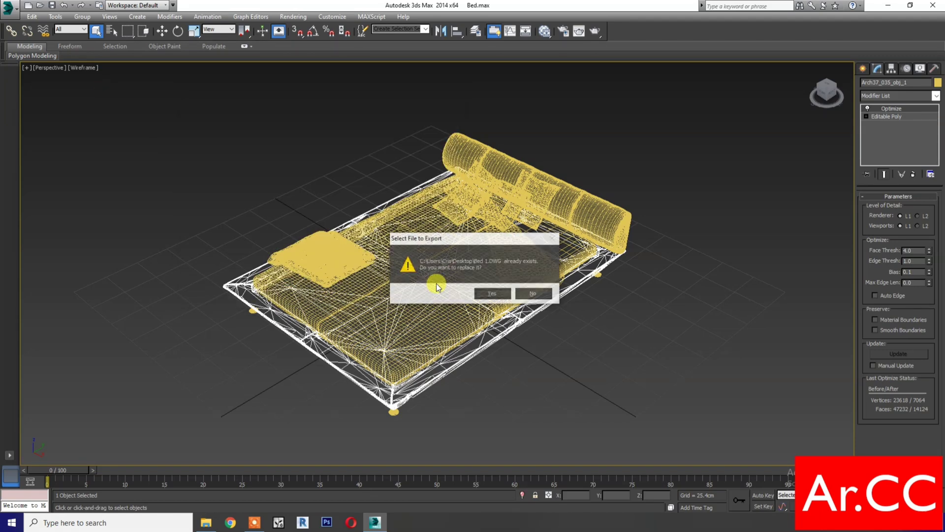
left_click(482, 293)
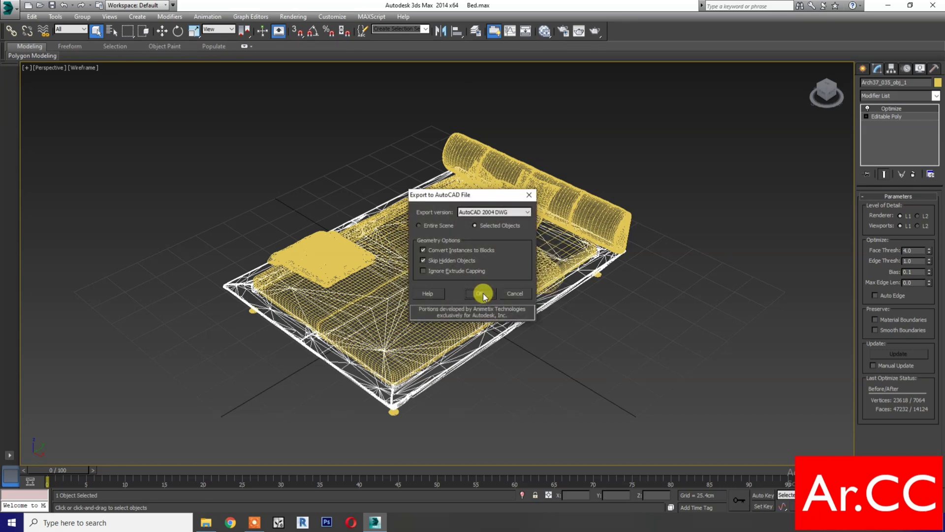
left_click(478, 217)
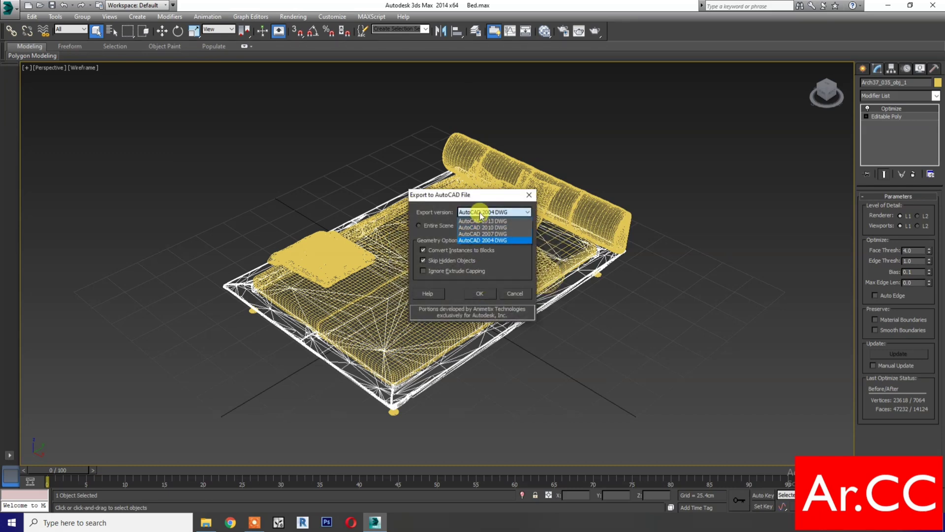
left_click(480, 223)
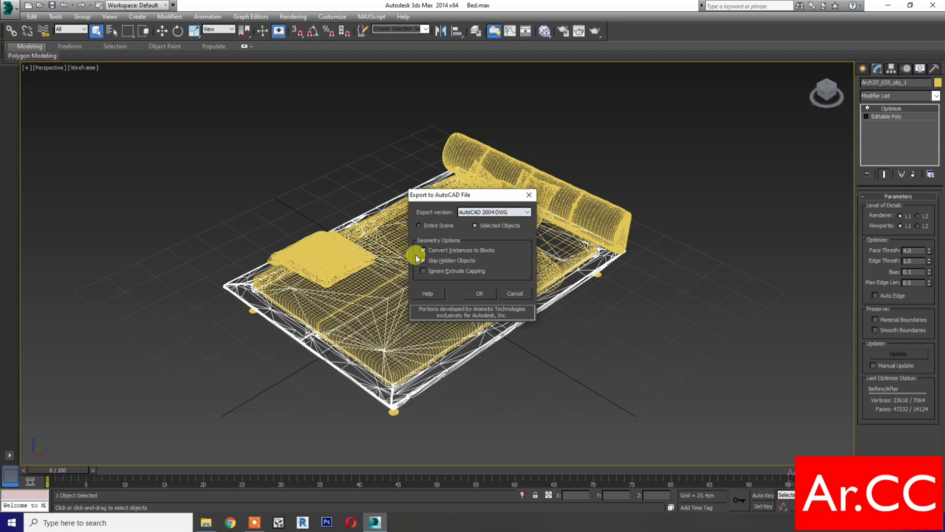
left_click(480, 296)
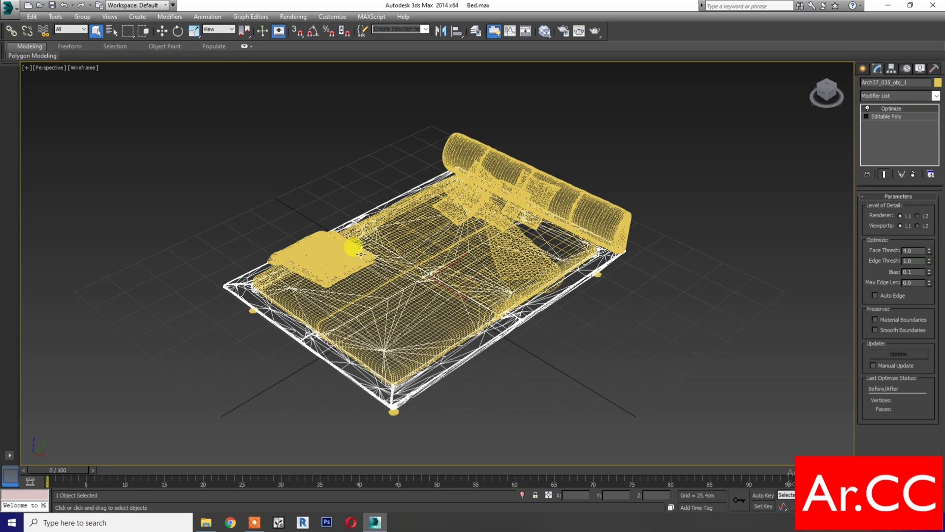
left_click(110, 31)
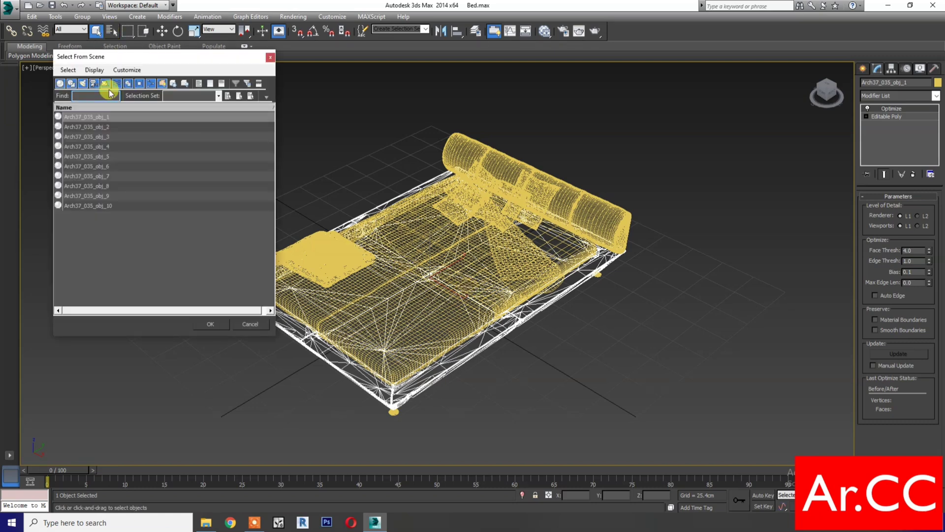
Step: Select the Arch37_035_obj_2 part by name
left_click(106, 127)
left_click(210, 325)
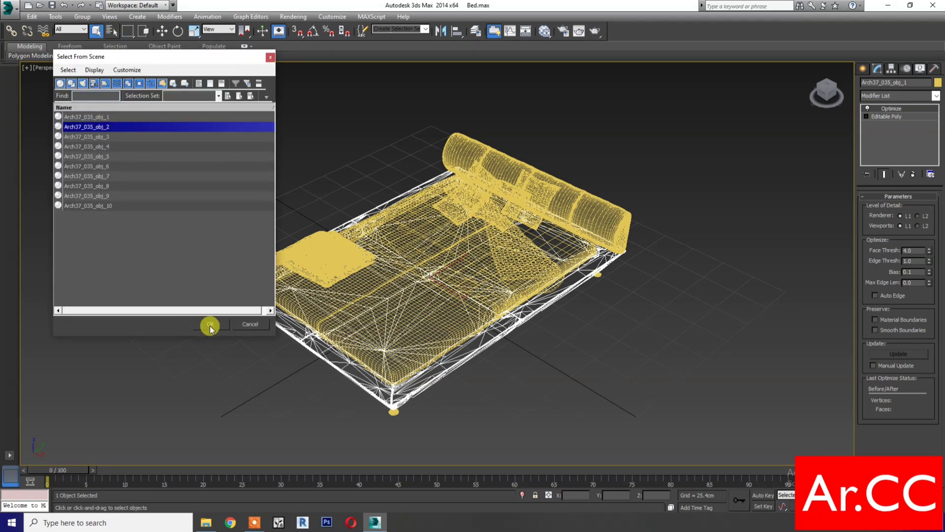
left_click(210, 325)
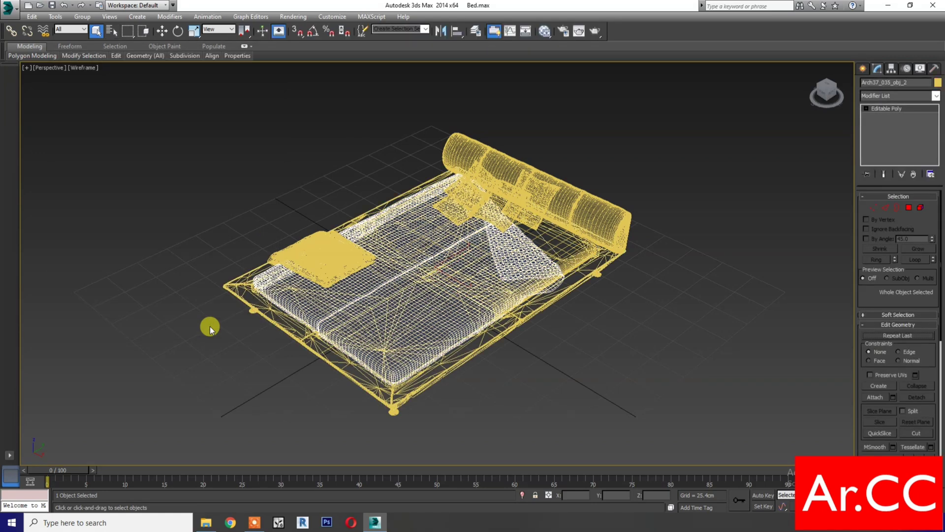
Step: Export Arch37_035_obj_2 to the Desktop as the AutoCAD 2004 DWG Bed 2
left_click(15, 18)
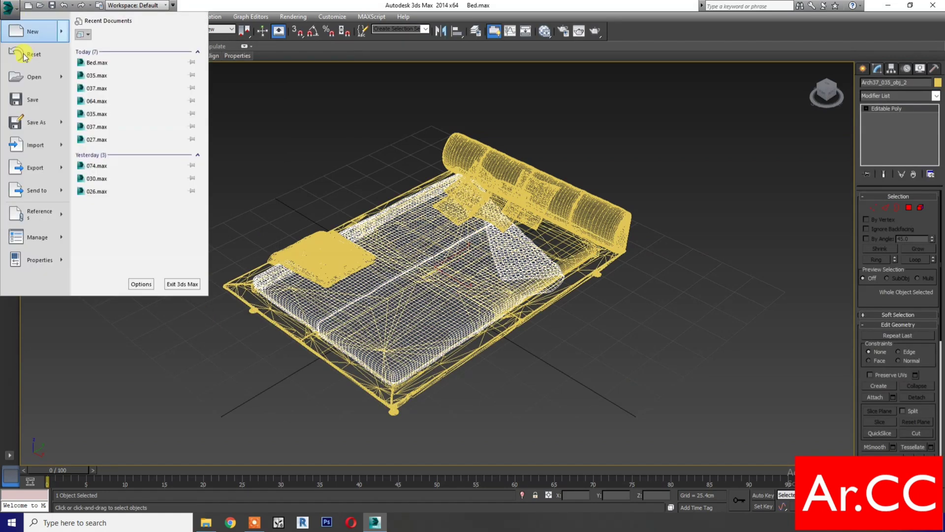
mouse_move(35, 168)
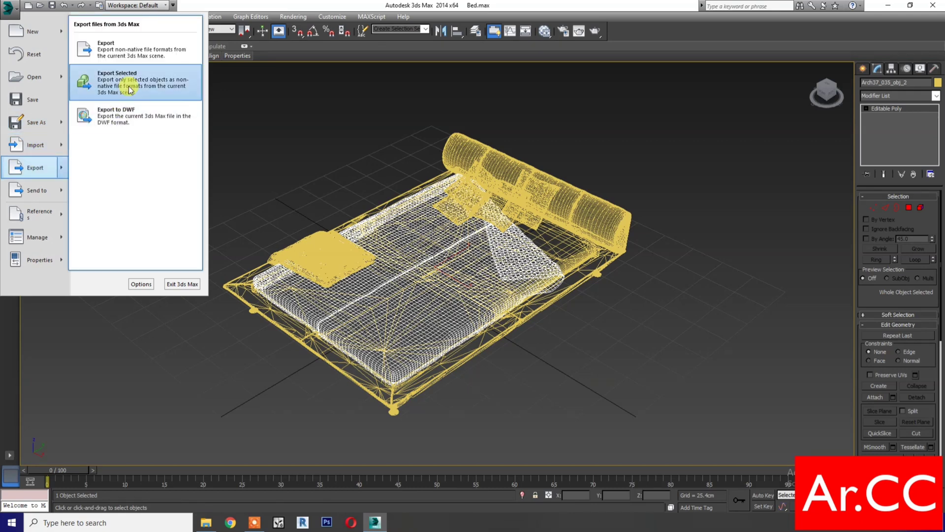
left_click(129, 86)
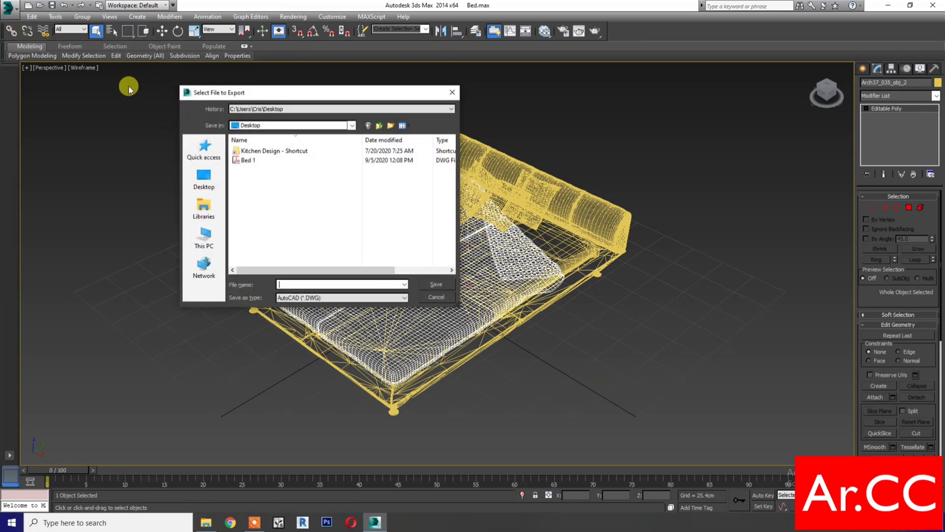
left_click(246, 161)
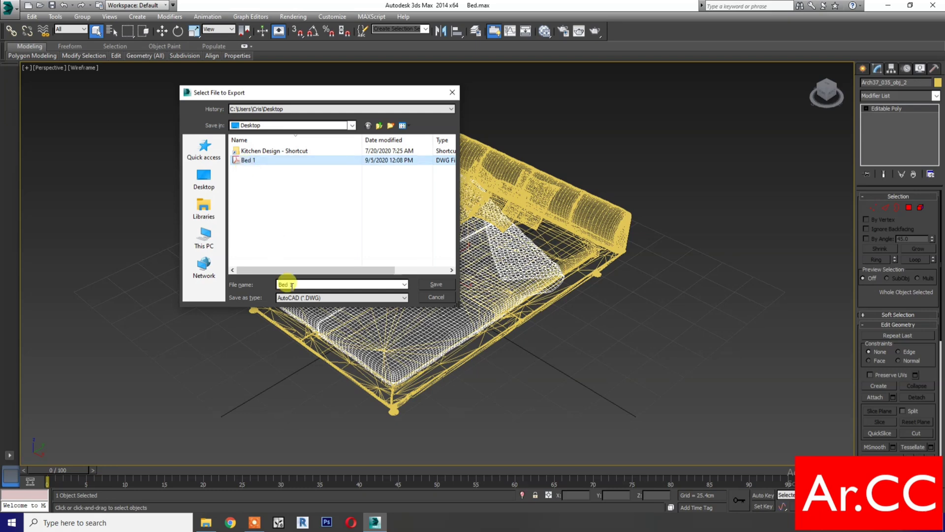
double_click(297, 284)
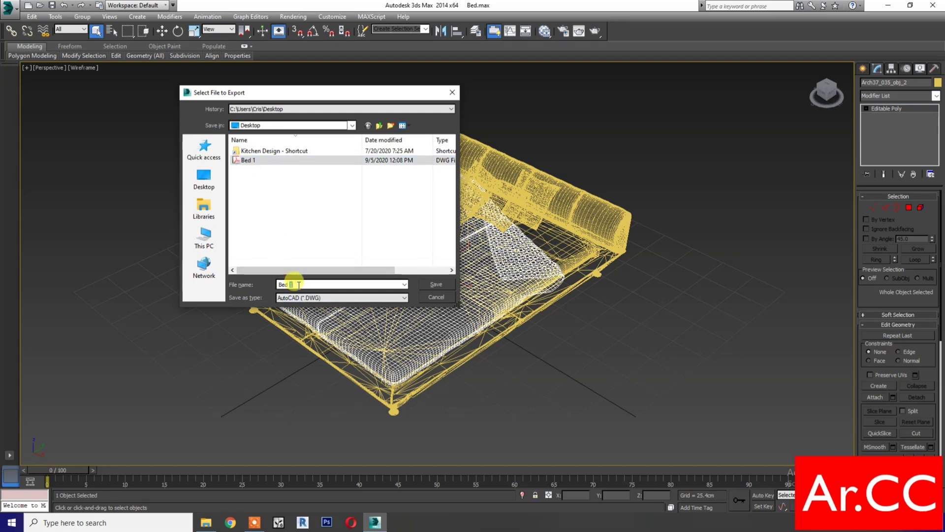
type("2")
left_click(431, 285)
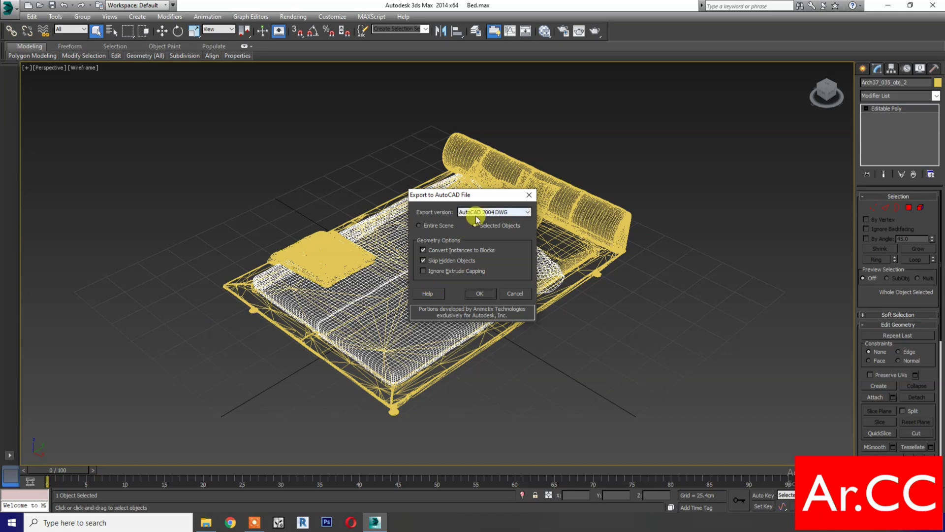
left_click(474, 292)
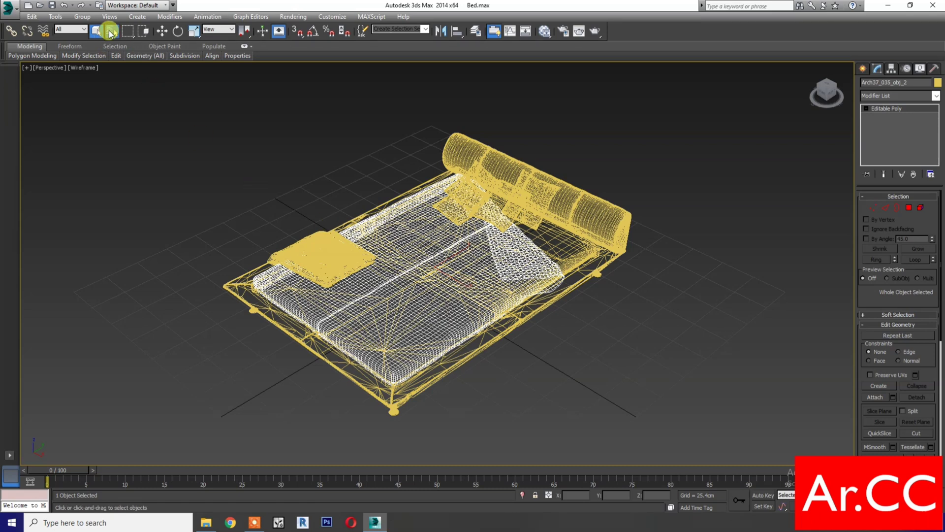
left_click(100, 32)
Step: Select Arch37_035_obj_3 and export it as the AutoCAD 2004 DWG Bed 3 on the Desktop
left_click(120, 136)
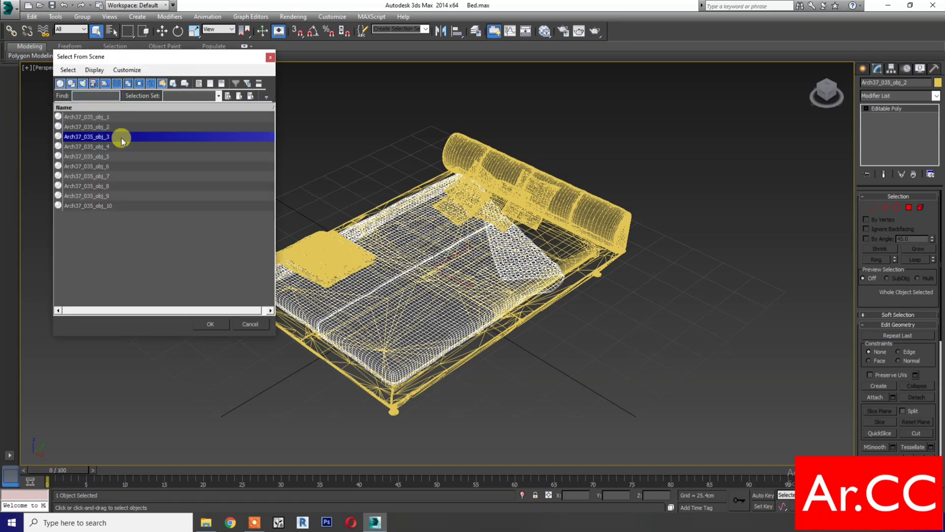
left_click(205, 324)
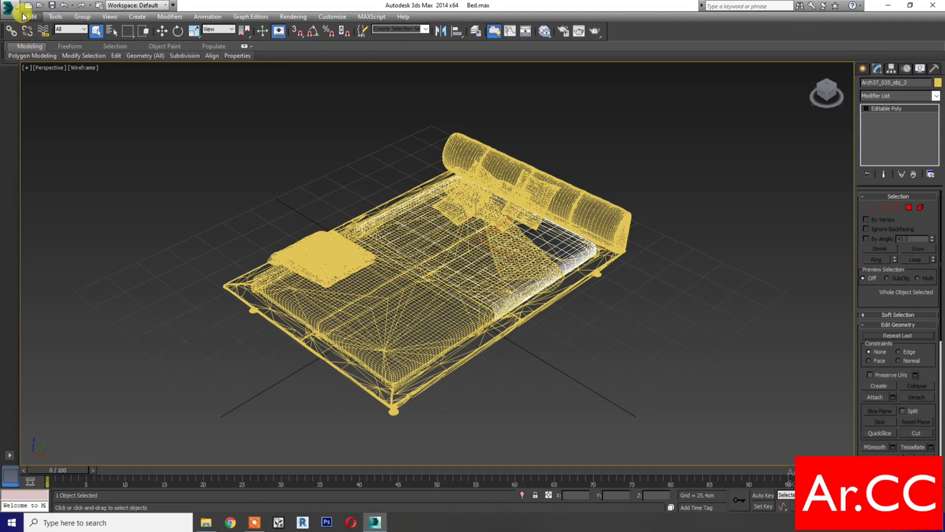
left_click(9, 7)
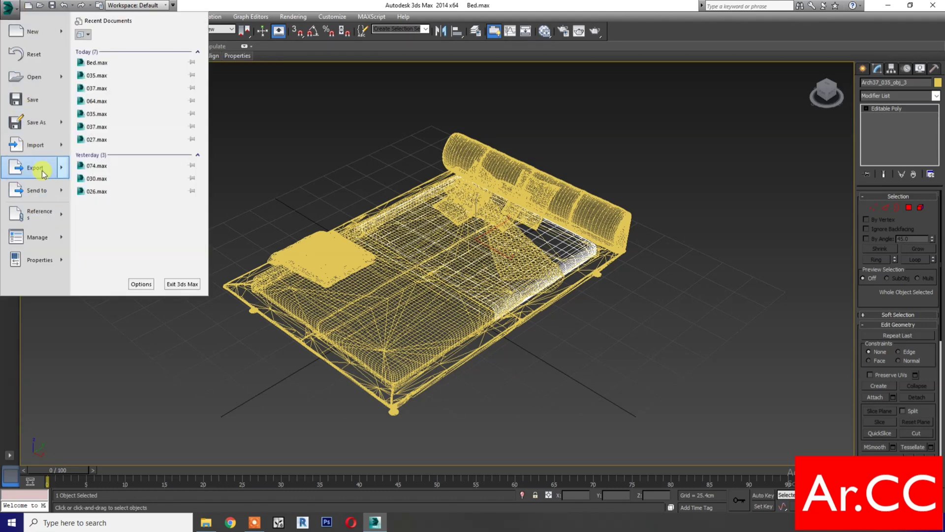
mouse_move(34, 167)
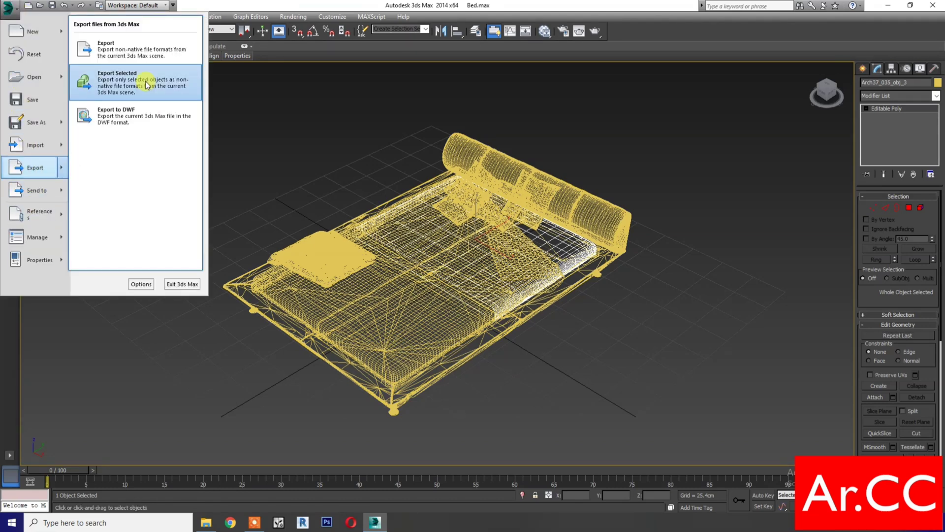
left_click(145, 81)
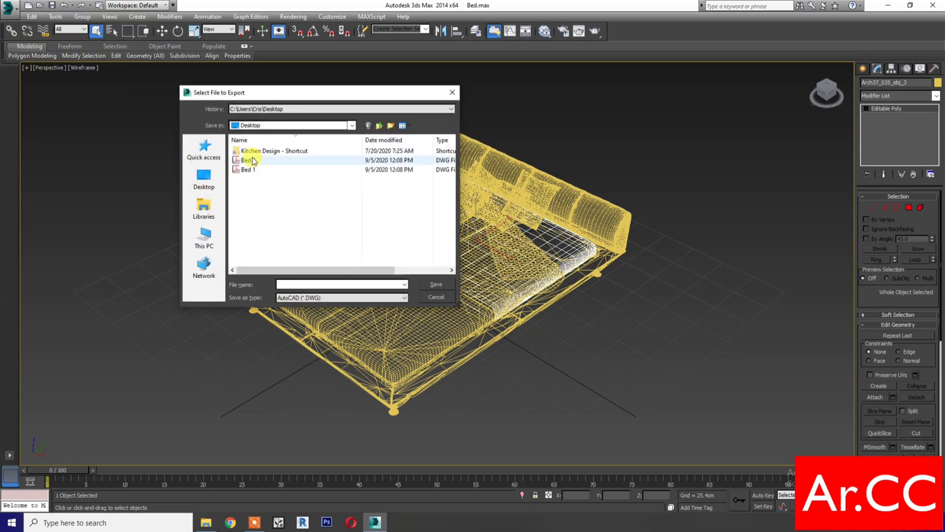
left_click(253, 160)
left_click(301, 285)
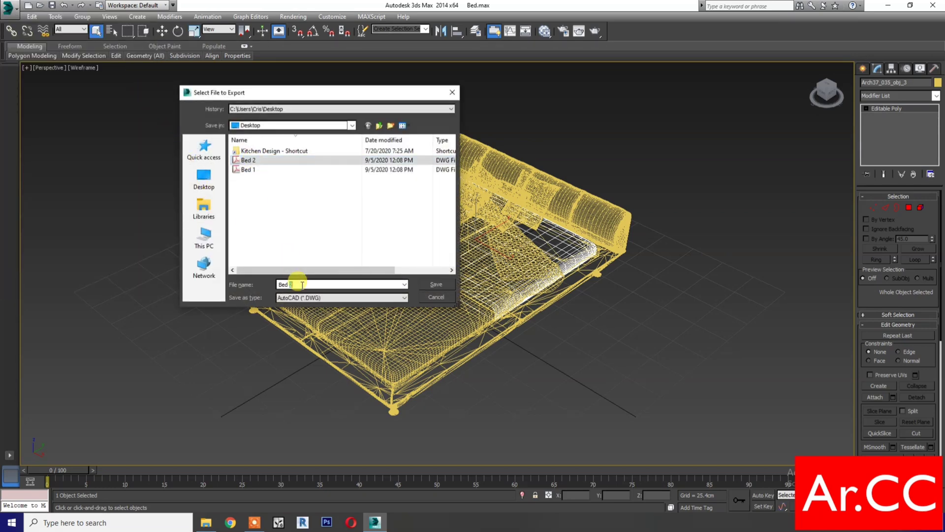
type("3")
left_click(444, 285)
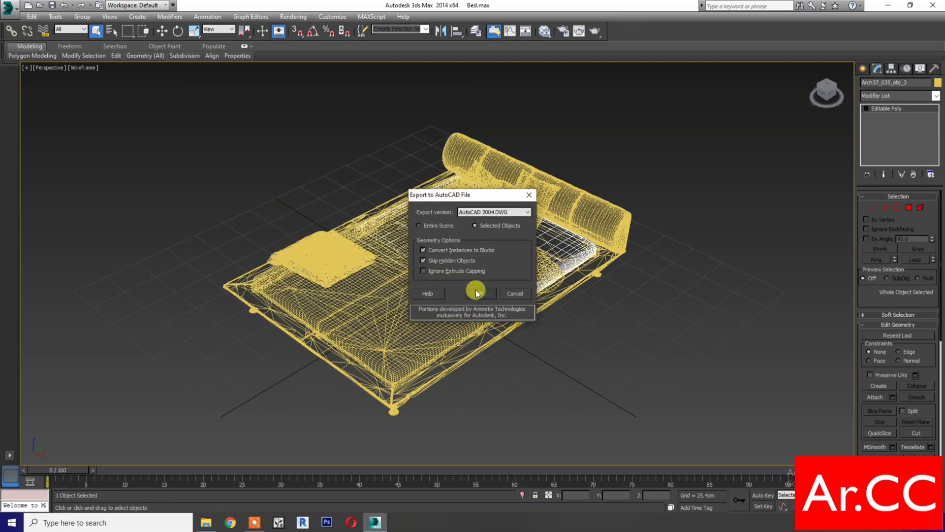
left_click(473, 291)
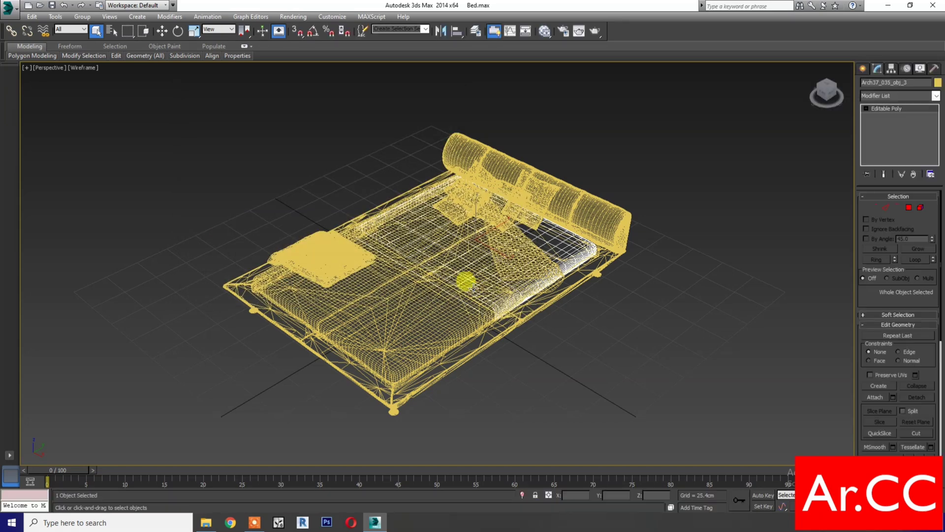
Step: Select Arch37_035_obj_4 and export it as the AutoCAD 2004 DWG Bed 4 on the Desktop
left_click(109, 31)
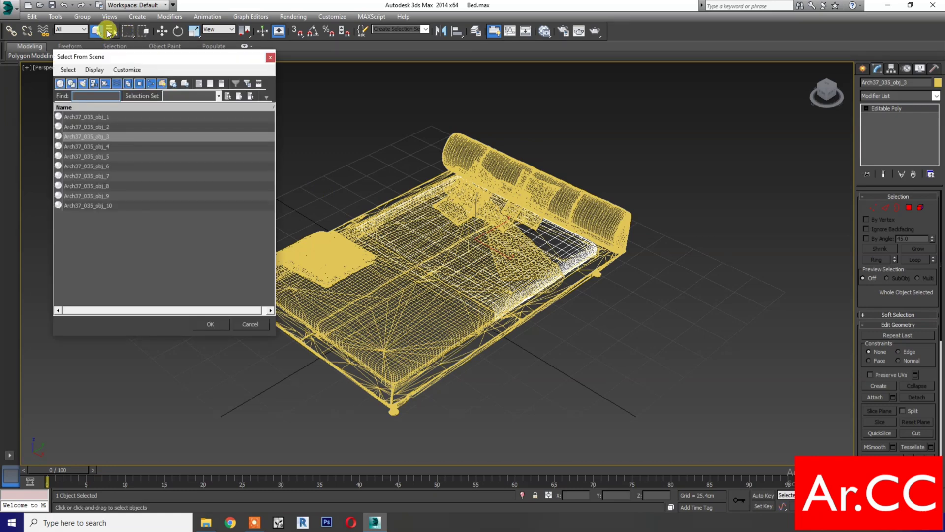
left_click(106, 146)
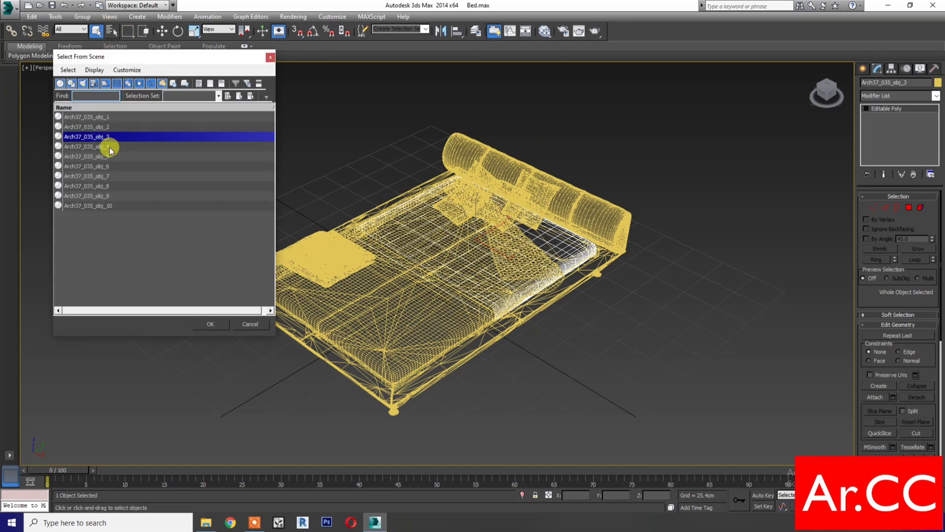
left_click(212, 324)
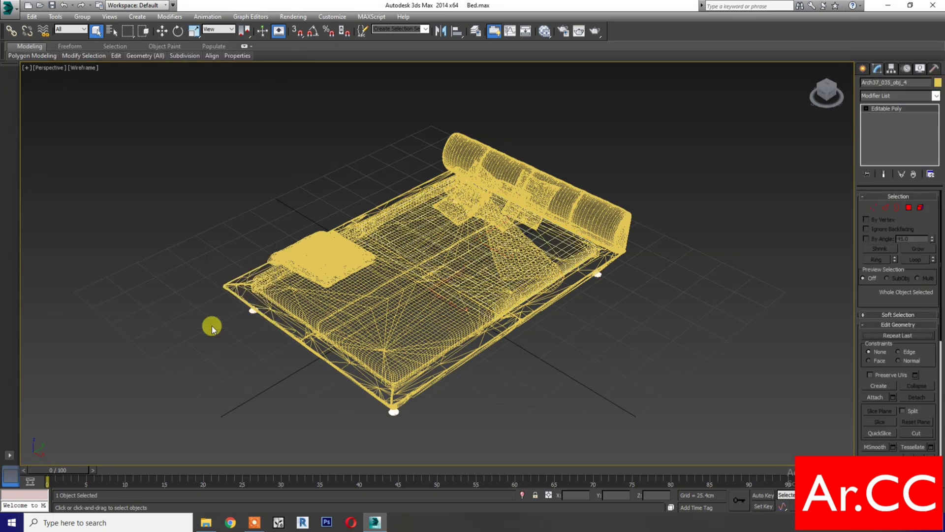
left_click(9, 9)
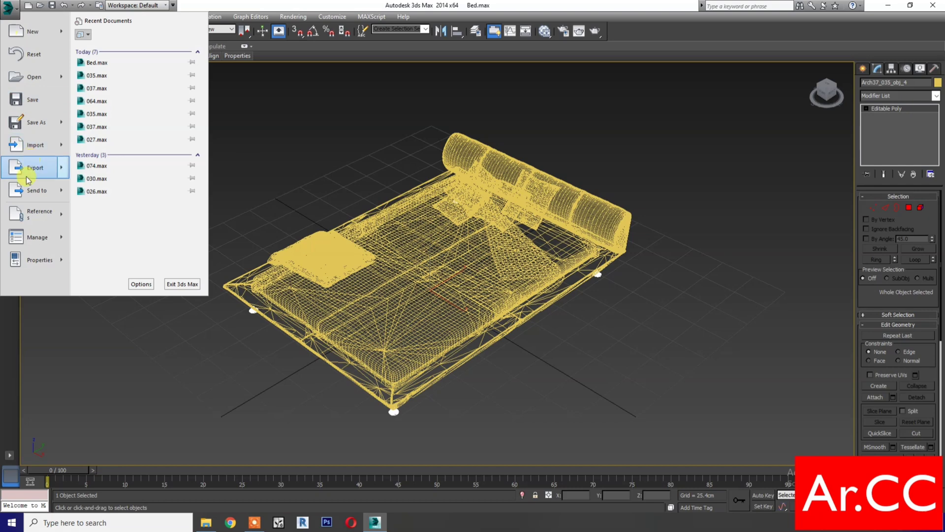
mouse_move(35, 167)
left_click(143, 94)
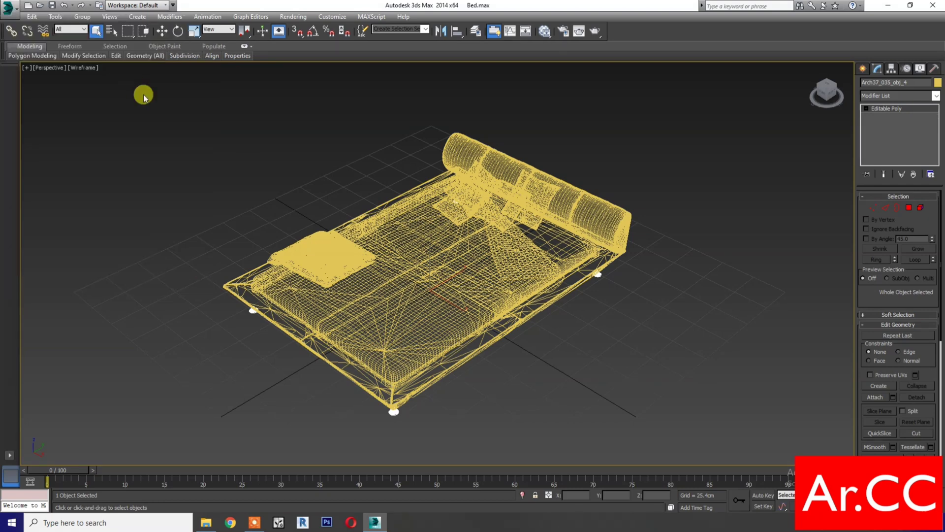
left_click(248, 160)
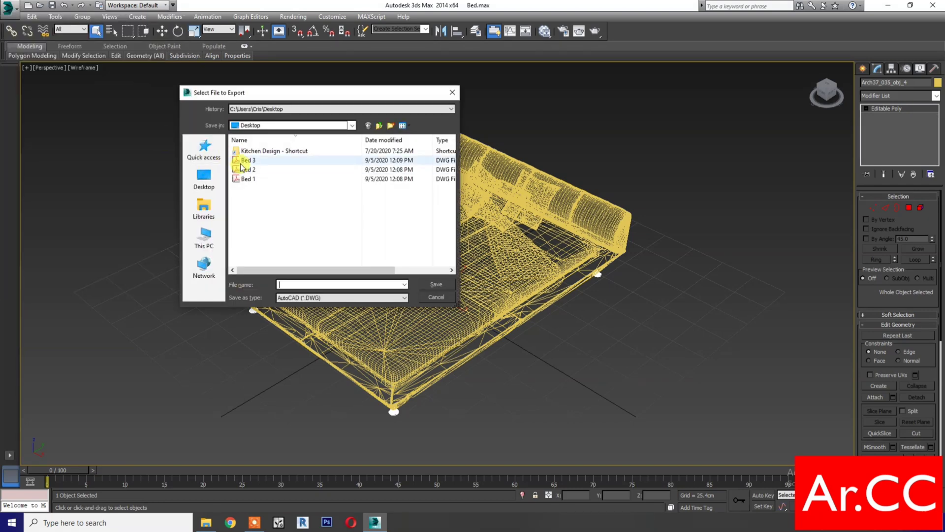
double_click(311, 286)
type("4")
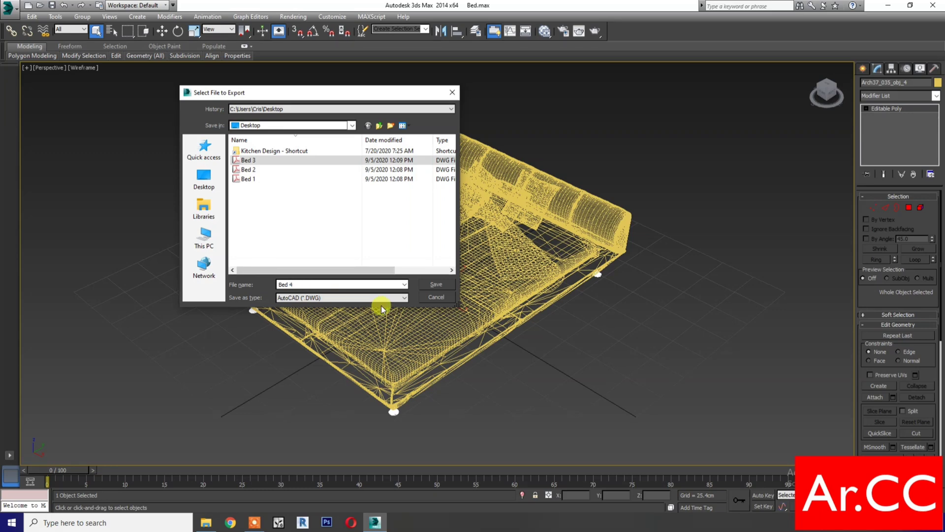
left_click(426, 285)
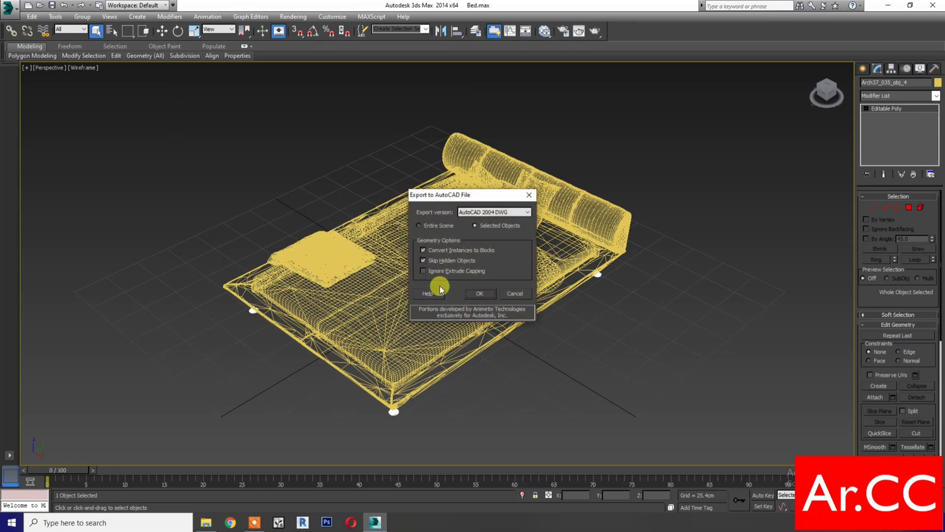
left_click(480, 296)
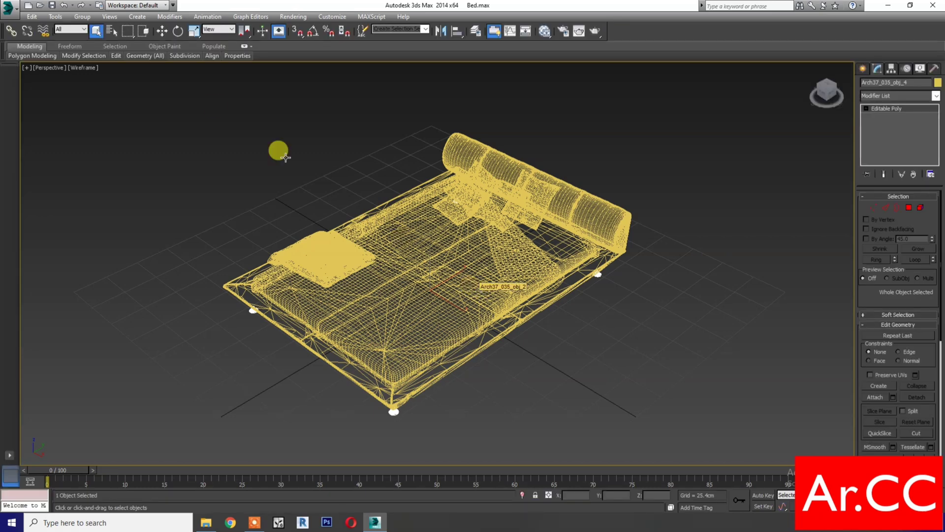
Step: Select the Arch37_035_obj_5 part by name
left_click(110, 31)
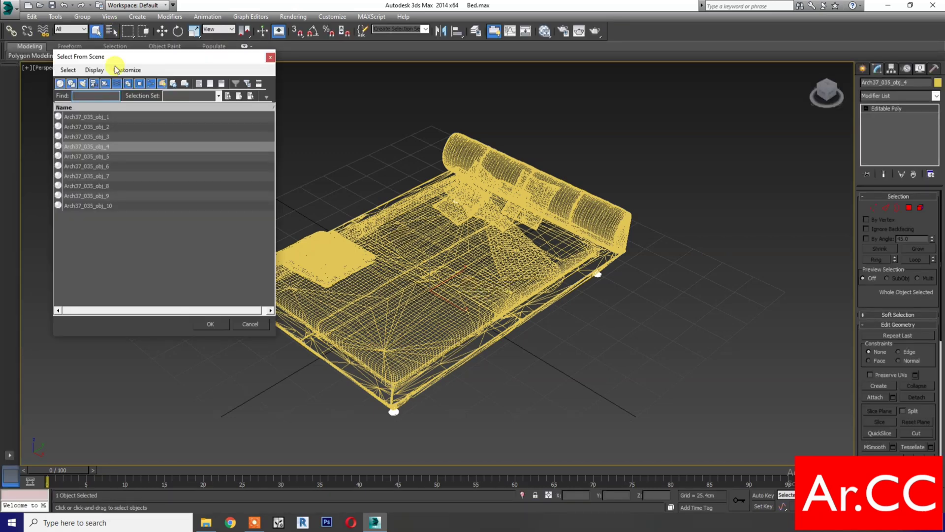
left_click(115, 156)
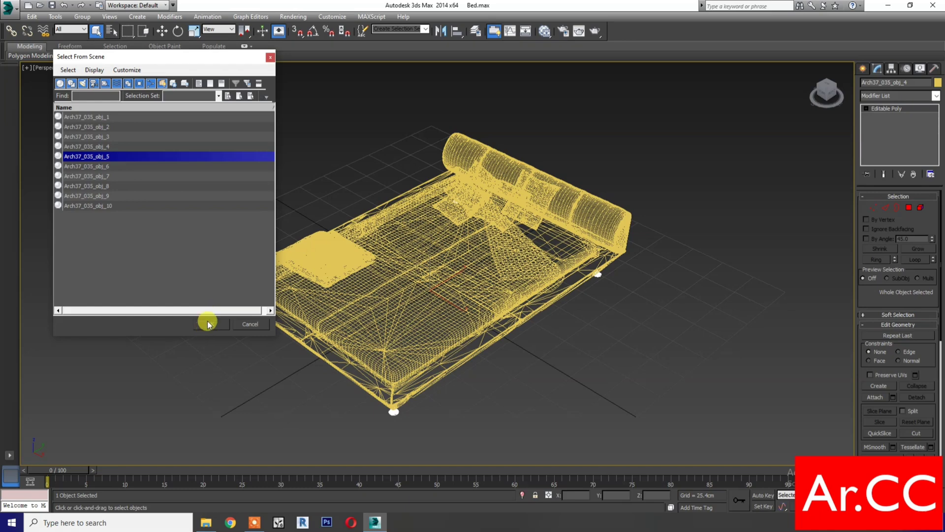
left_click(210, 323)
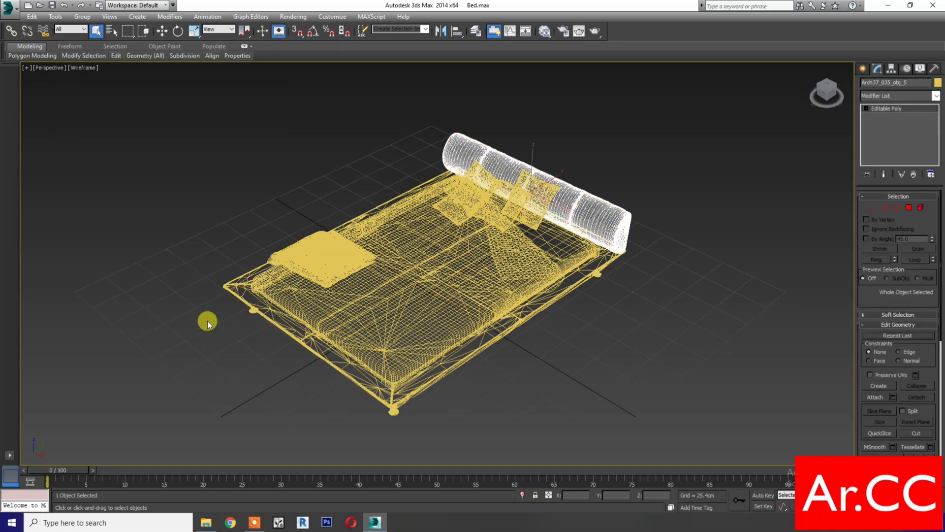
Step: Export Arch37_035_obj_5 as DWG Bed 5 on the Desktop and dismiss the face-limit warning
left_click(7, 10)
mouse_move(35, 167)
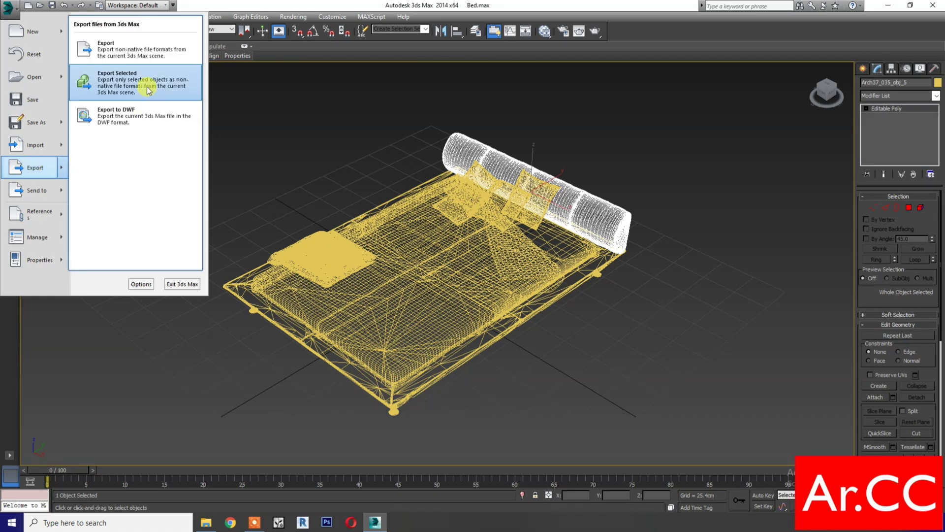
left_click(147, 84)
left_click(248, 160)
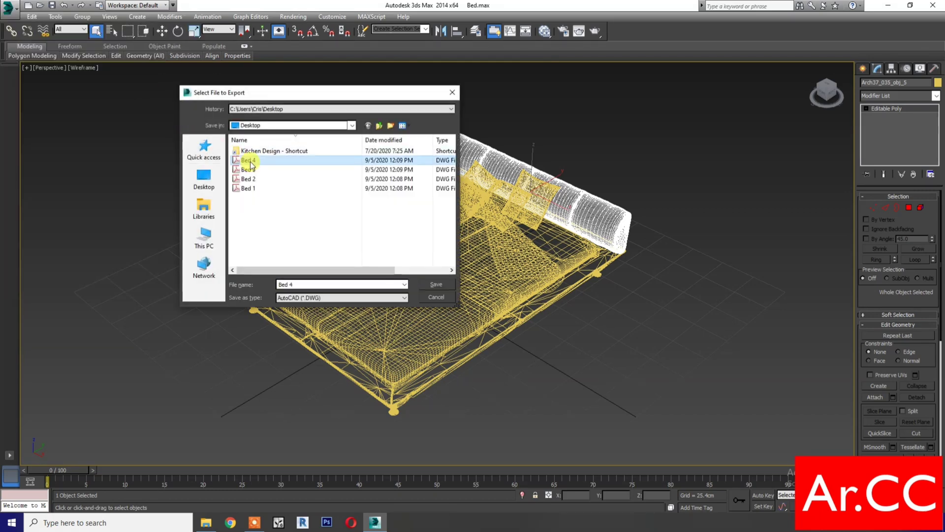
left_click(297, 285)
left_click(303, 285)
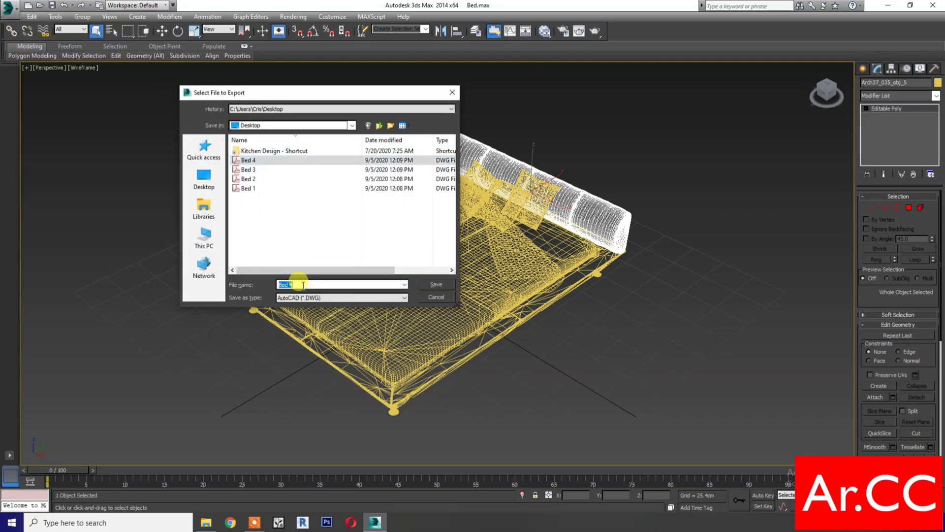
double_click(298, 284)
type("5")
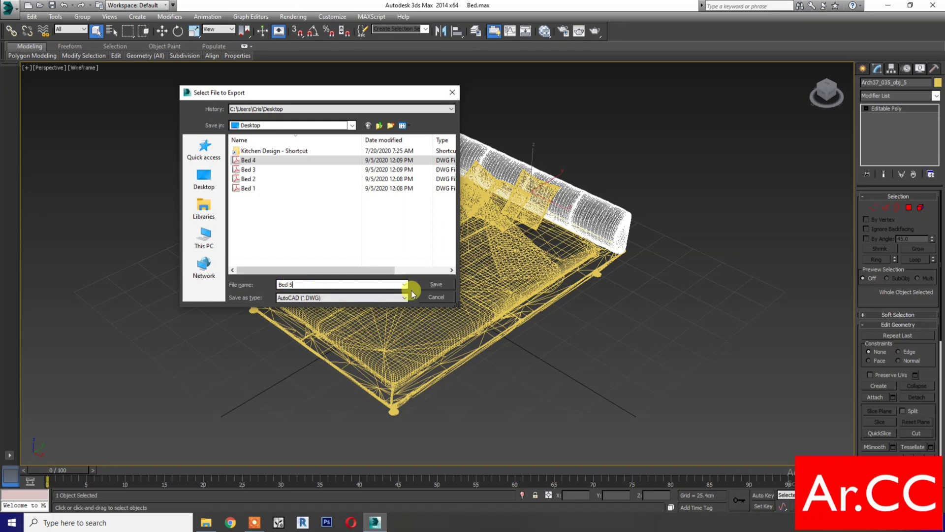
left_click(423, 284)
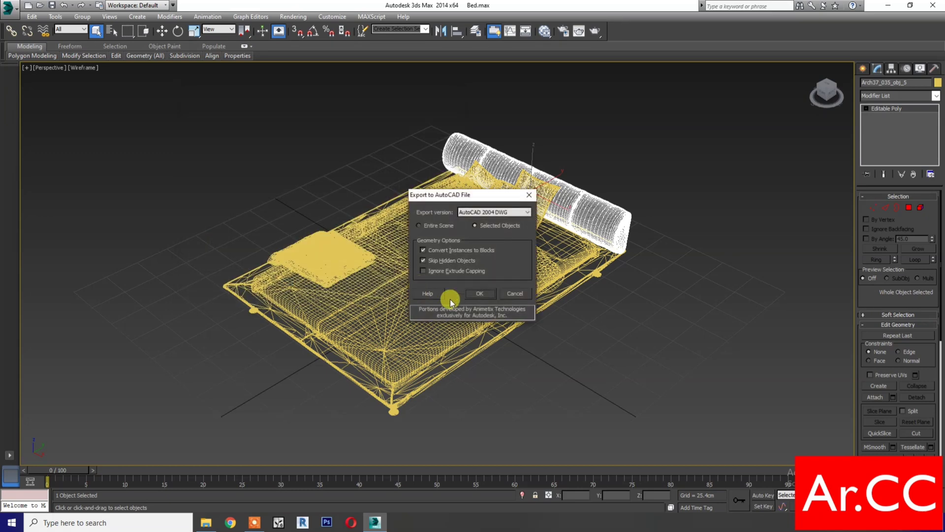
left_click(492, 297)
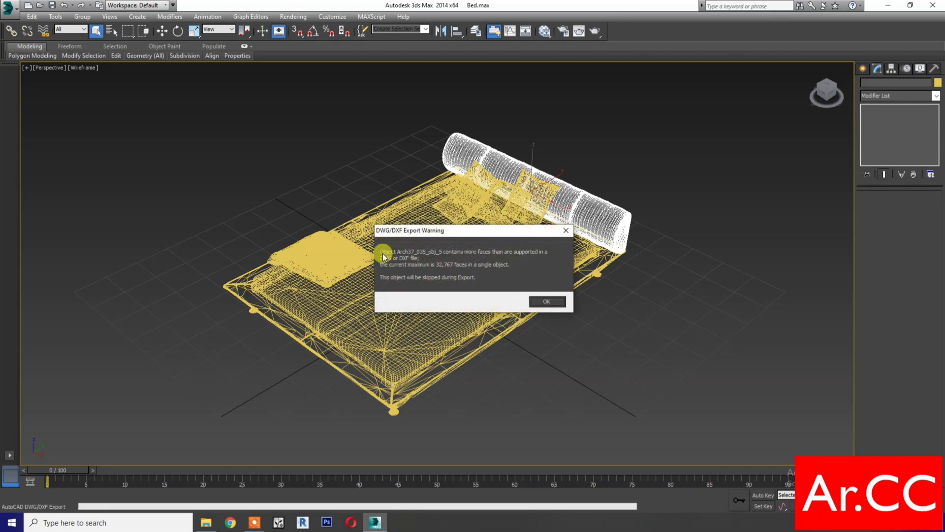
left_click(537, 307)
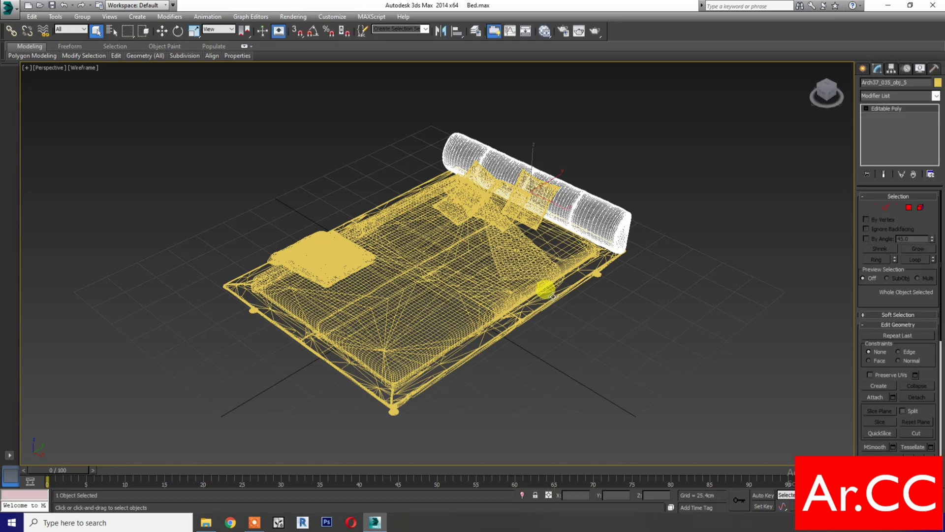
Step: Add an Optimize modifier to Arch37_035_obj_5, cutting it from 37,888 to 9,596 faces
left_click(892, 98)
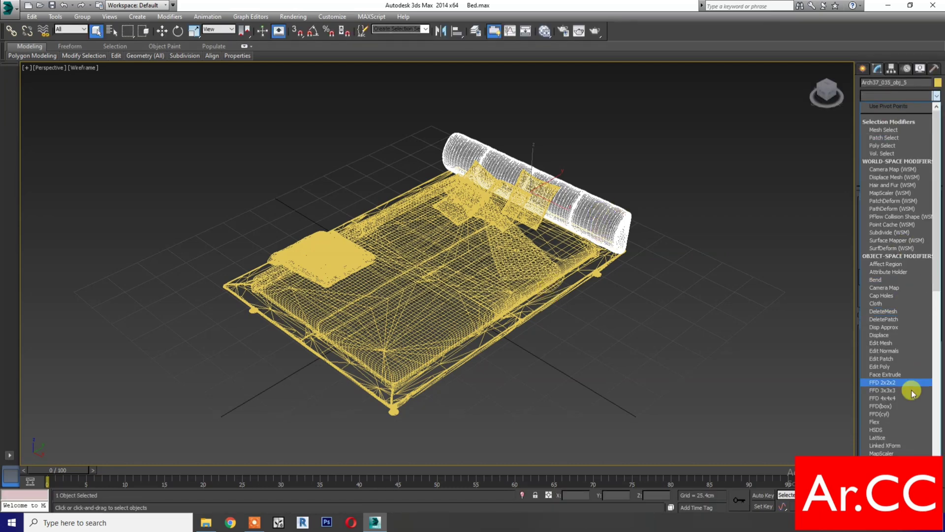
scroll(906, 408, "down", 2)
scroll(903, 430, "down", 2)
left_click(886, 454)
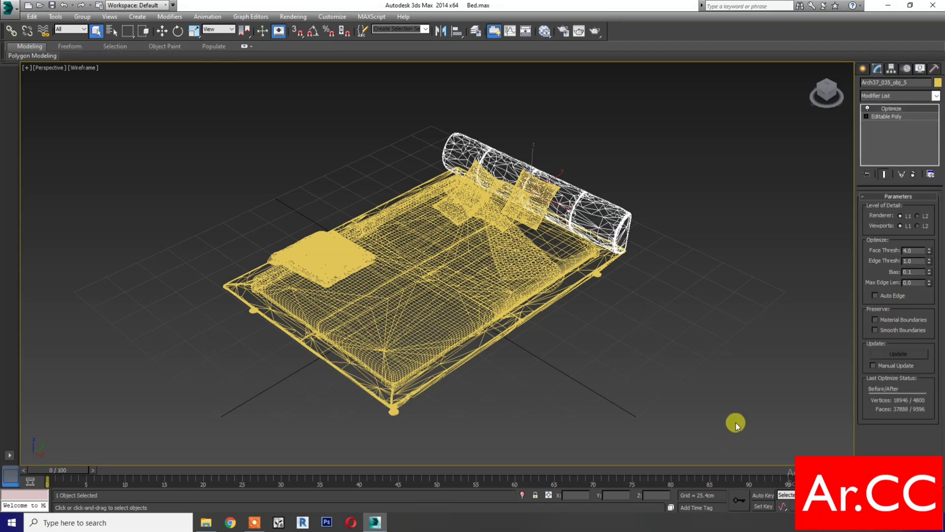
Step: Re-export the optimized part as AutoCAD 2004 DWG, replacing Bed 5 on the Desktop
left_click(13, 17)
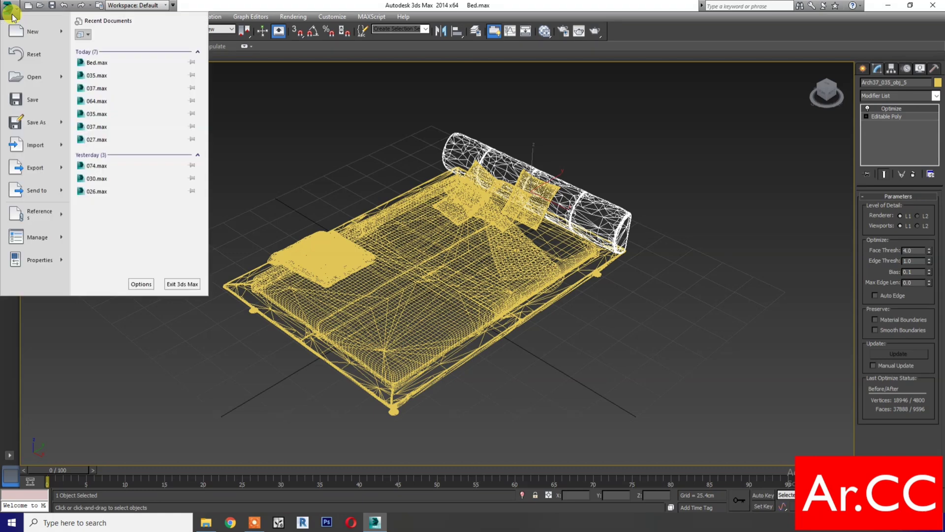
mouse_move(34, 167)
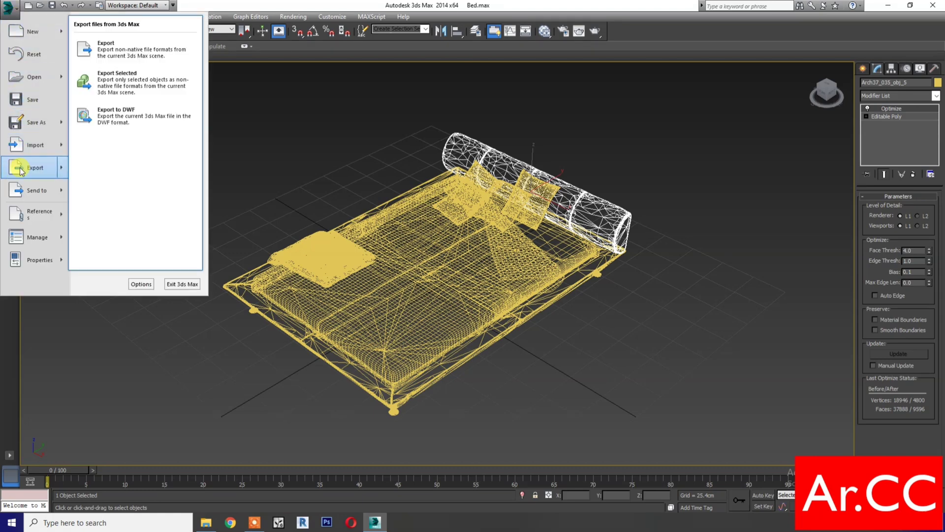
left_click(142, 92)
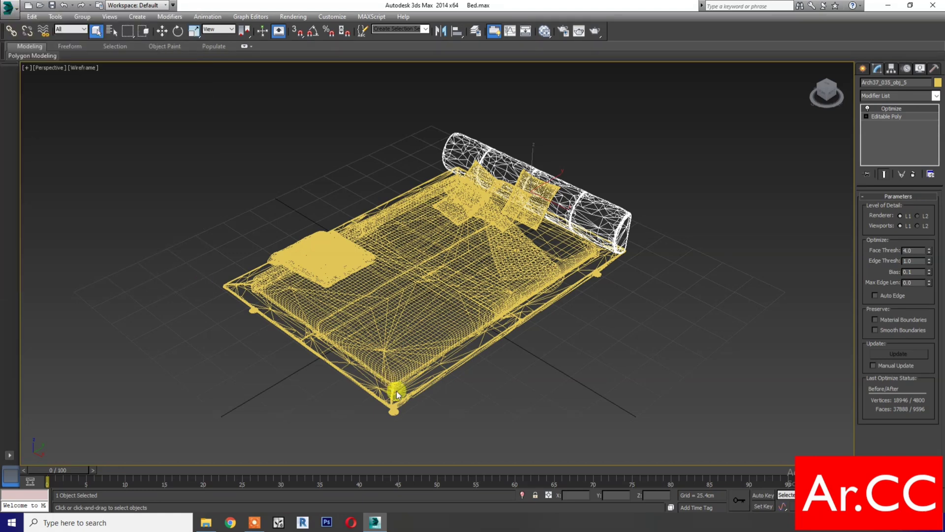
left_click(247, 159)
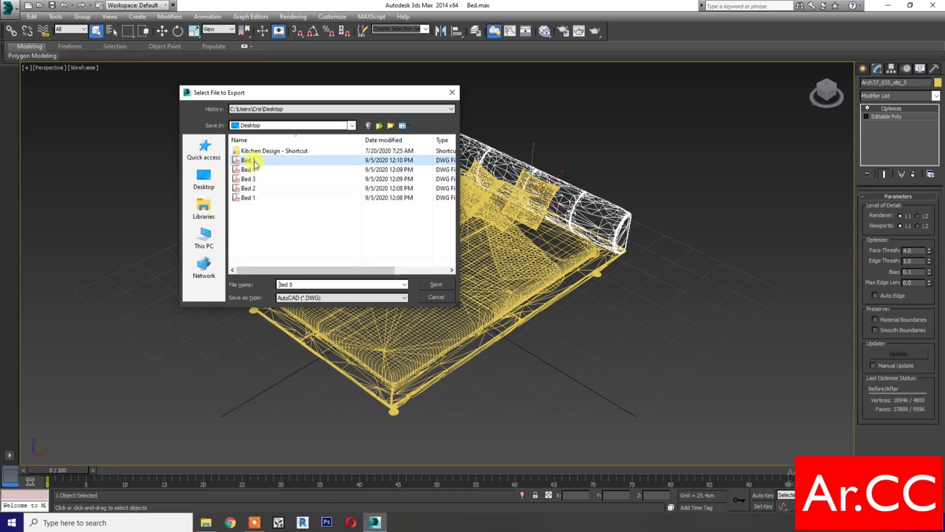
left_click(449, 280)
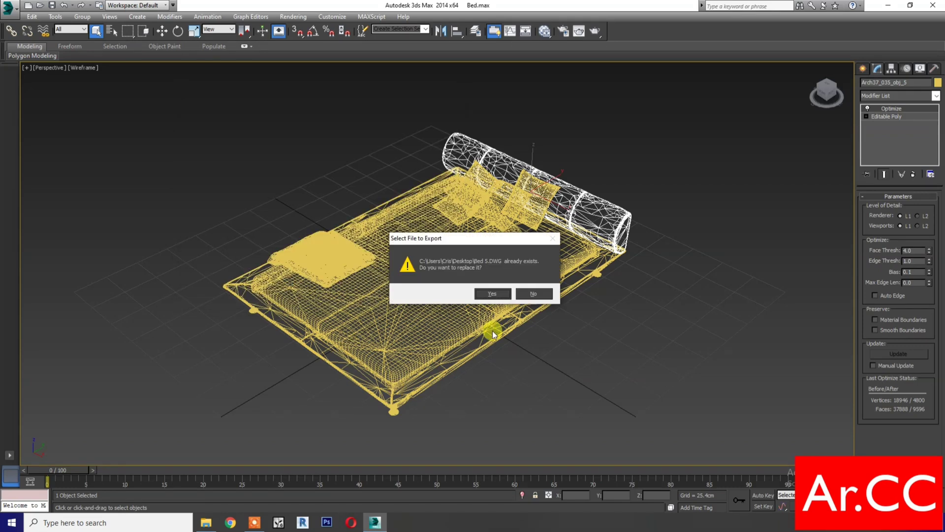
left_click(482, 294)
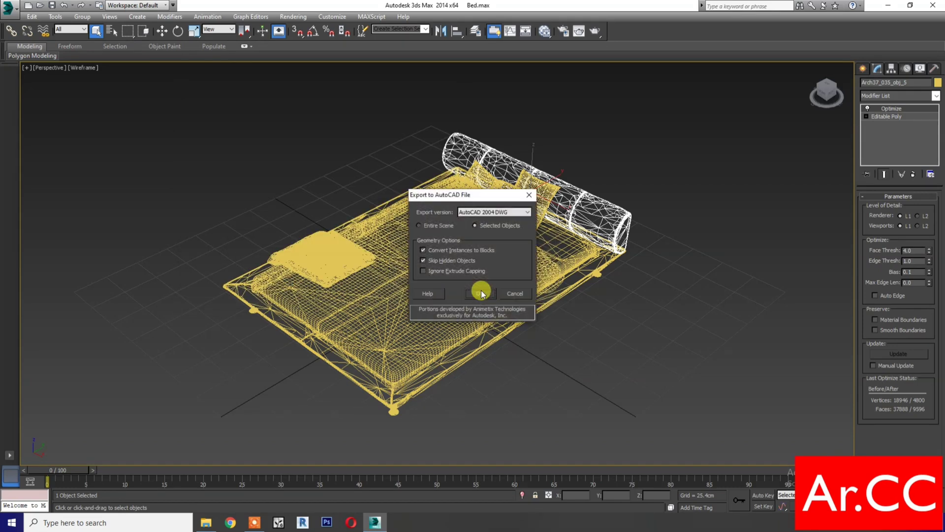
left_click(481, 295)
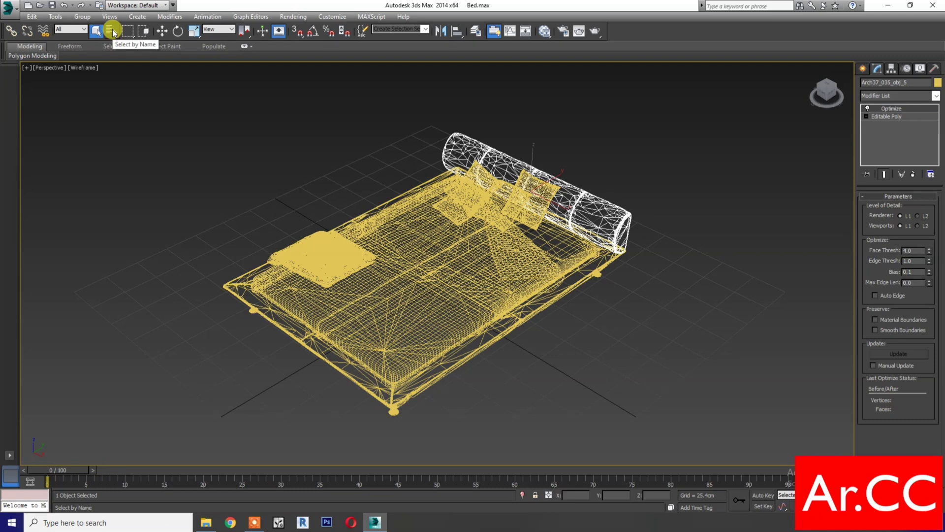
Step: Select Arch37_035_obj_6 and export it as Bed 6 DWG, dismissing the too-many-faces warning
left_click(111, 31)
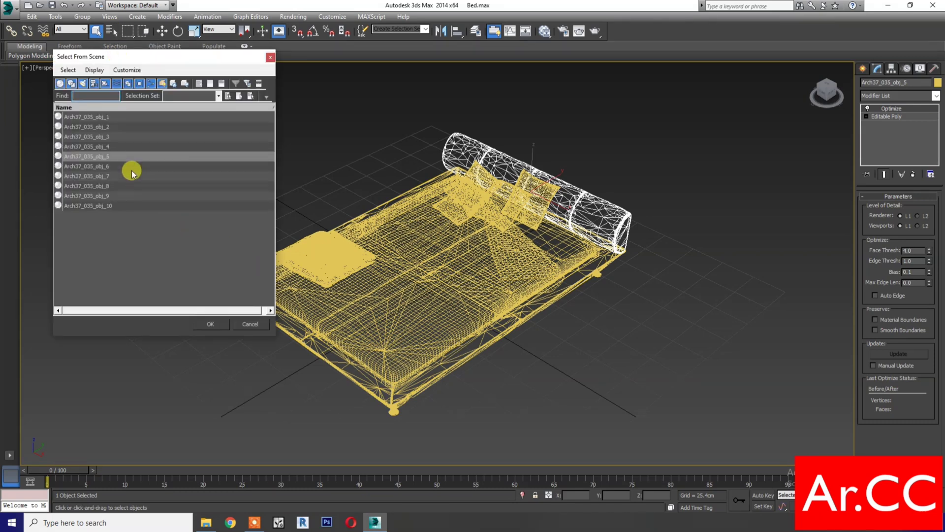
left_click(132, 167)
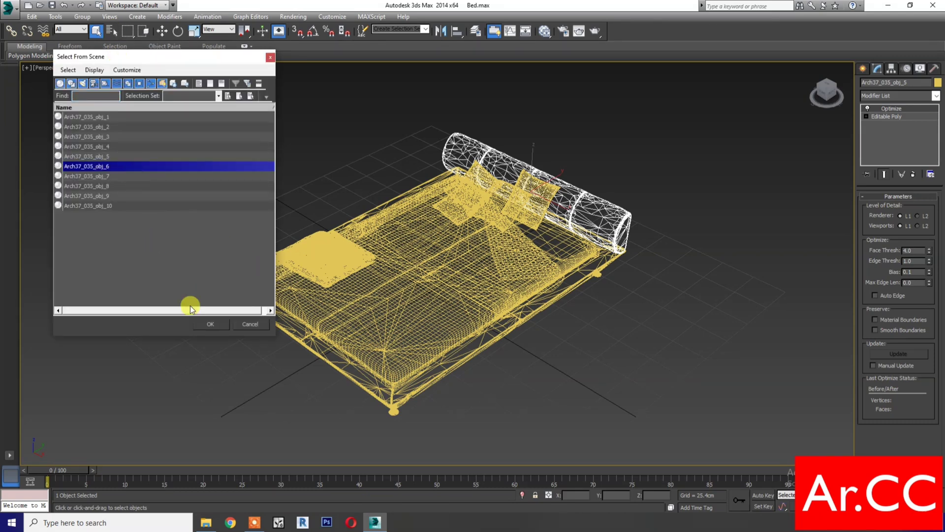
left_click(211, 325)
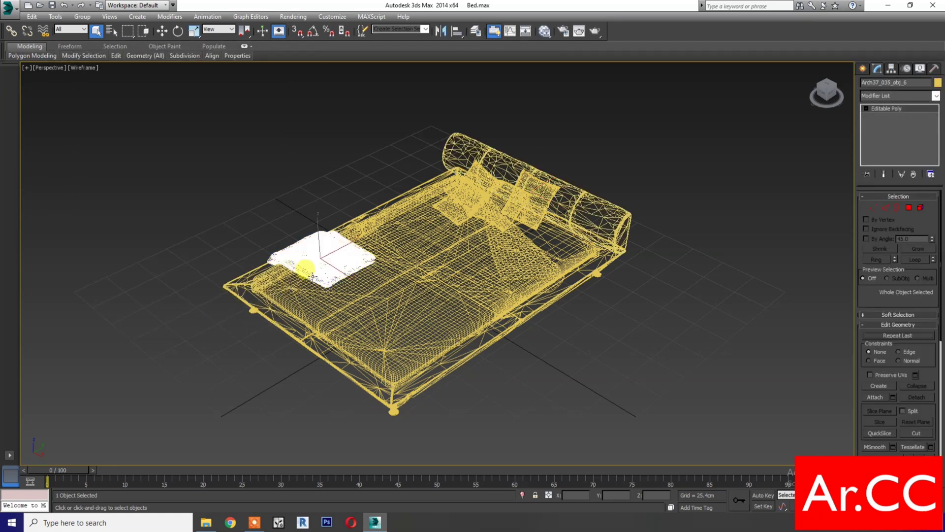
left_click(8, 6)
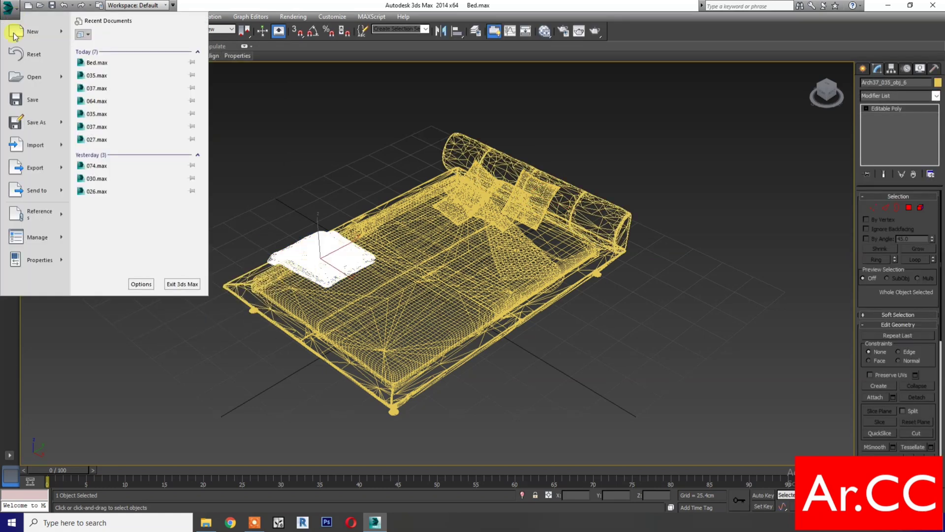
left_click(148, 81)
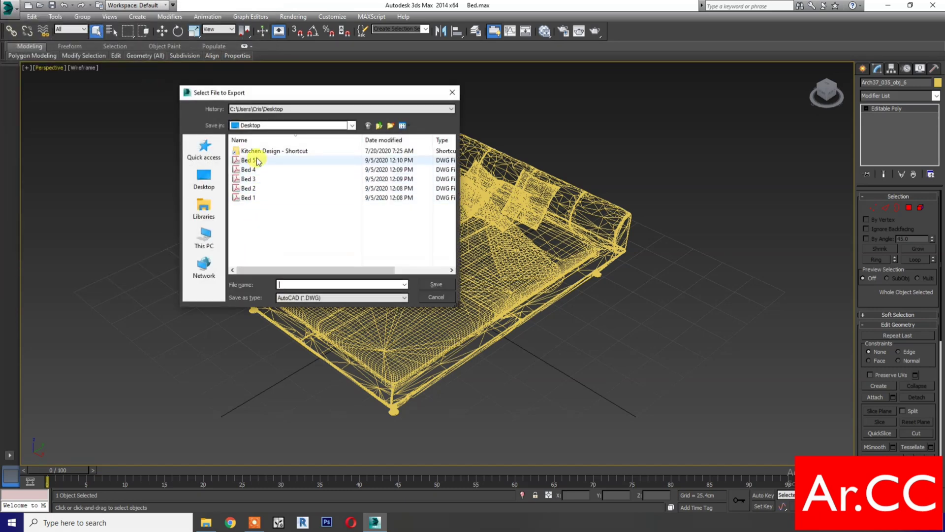
left_click(256, 162)
double_click(302, 284)
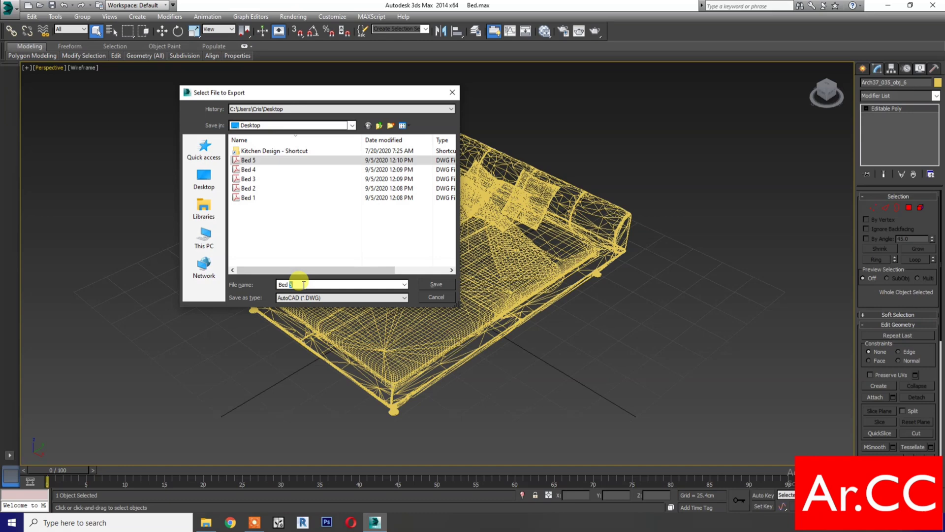
type("6")
left_click(433, 284)
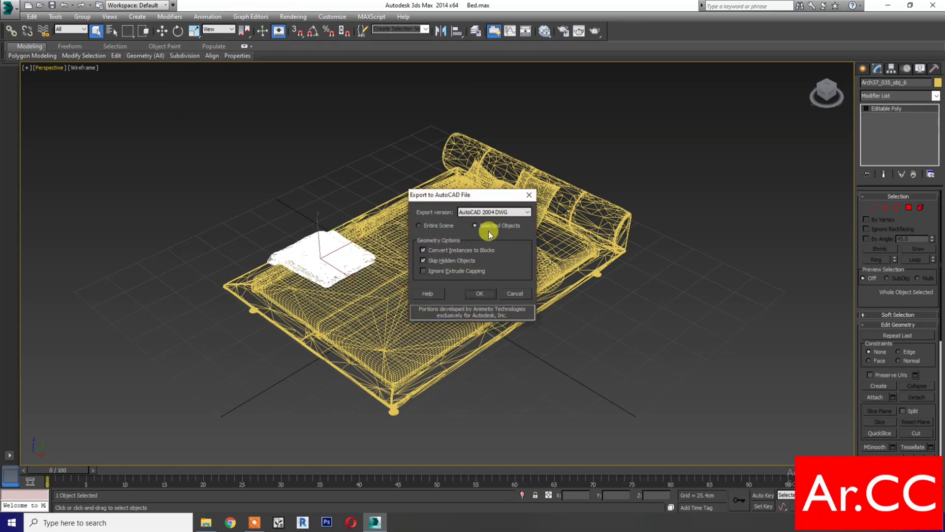
left_click(485, 294)
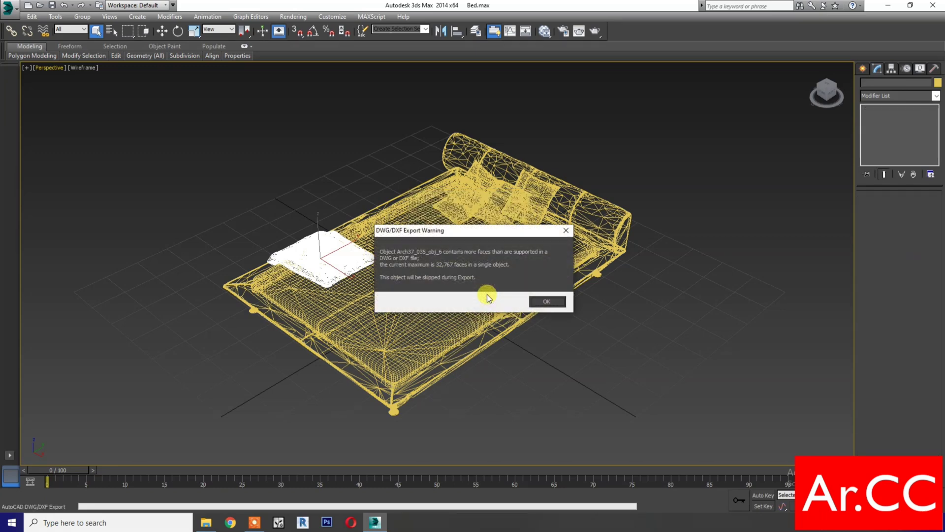
left_click(541, 301)
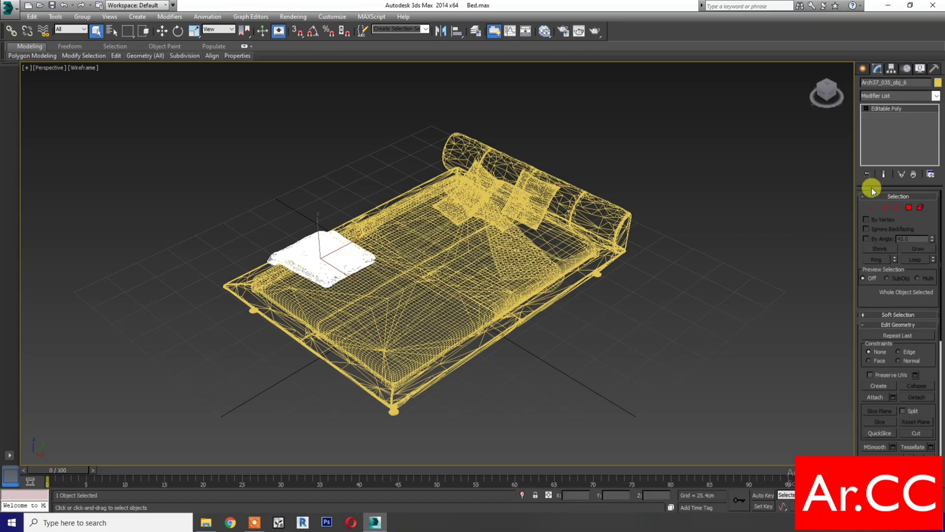
Step: Add an Optimize modifier to Arch37_035_obj_6, cutting 63,168 faces to 6,846
left_click(889, 96)
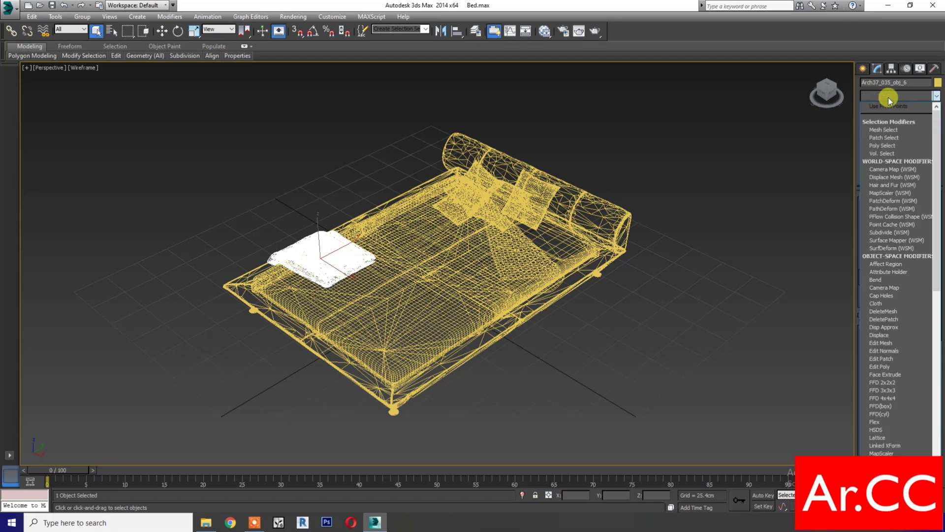
scroll(896, 276, "down", 1)
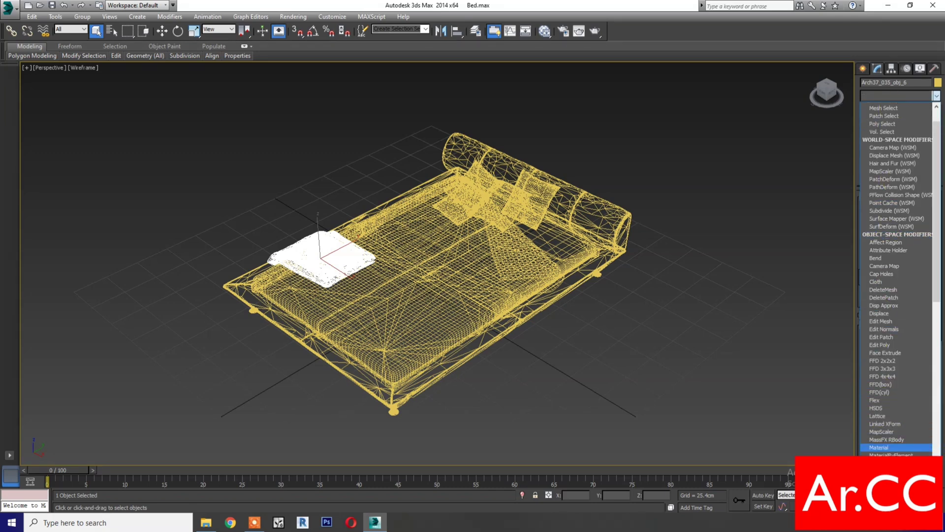
scroll(896, 276, "down", 1)
scroll(895, 275, "down", 1)
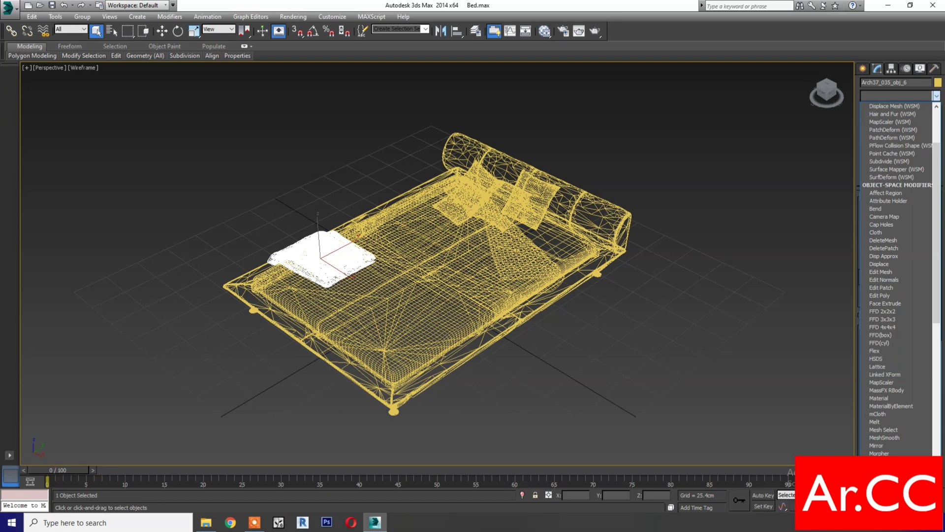
scroll(886, 394, "down", 2)
left_click(886, 394)
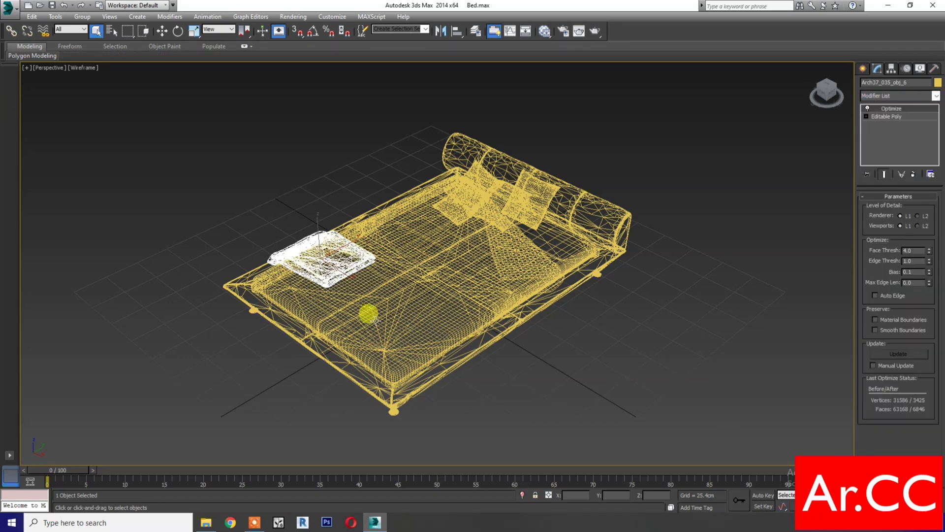
Step: Export the optimized Arch37_035_obj_6 as DWG again, overwriting Bed 6 on the Desktop
left_click(13, 14)
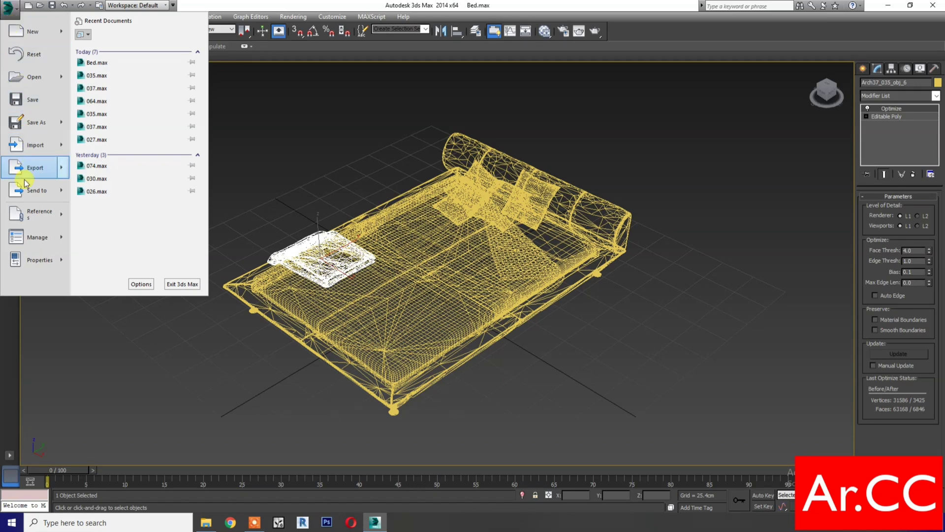
mouse_move(35, 168)
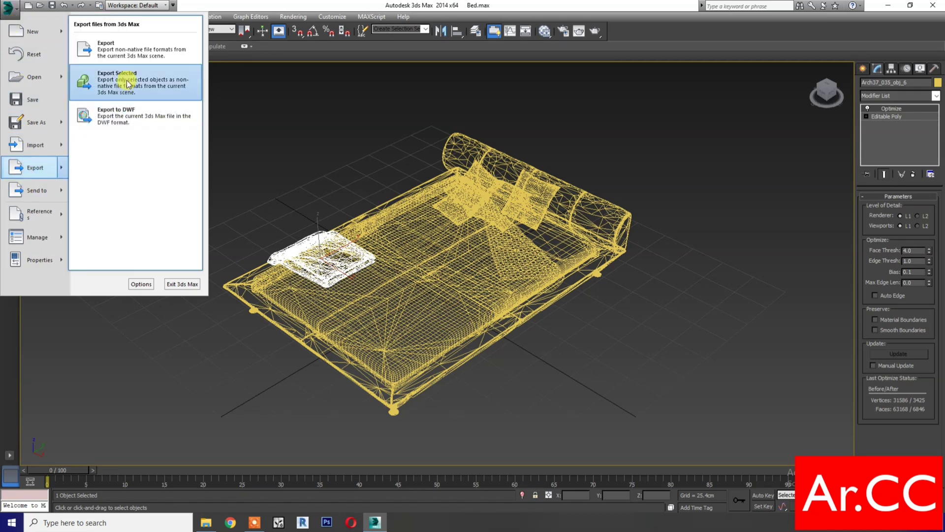
left_click(123, 78)
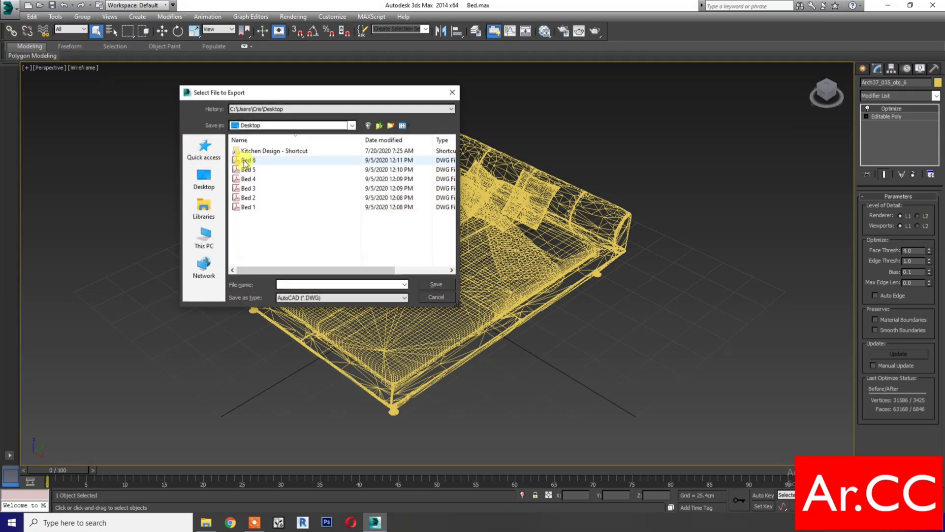
left_click(248, 160)
left_click(434, 285)
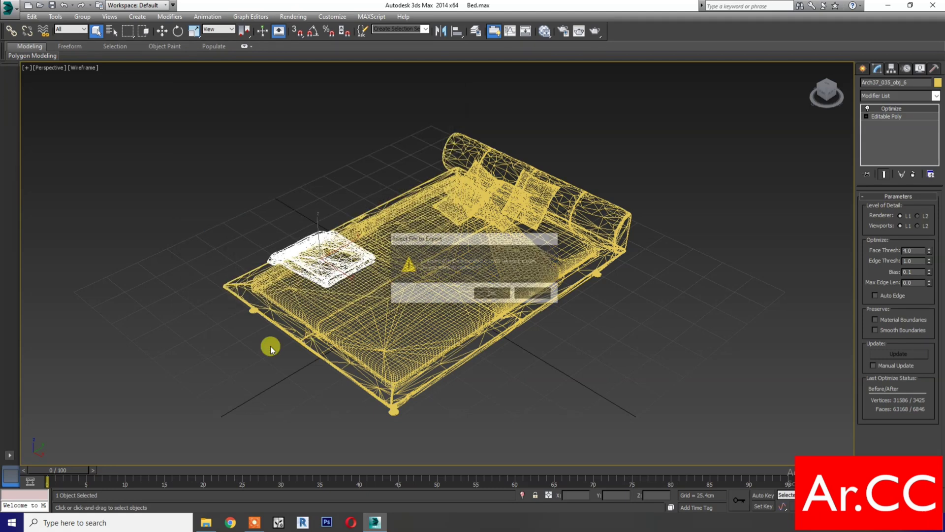
left_click(493, 293)
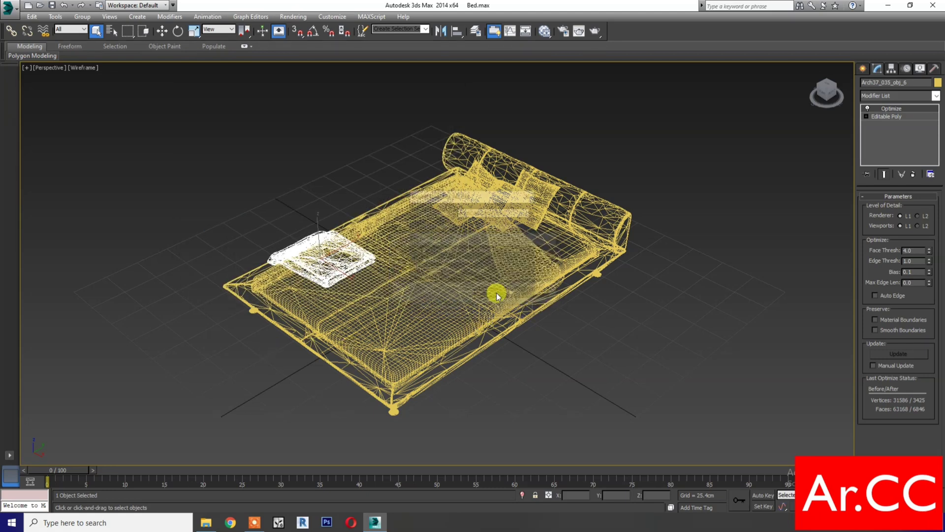
left_click(480, 294)
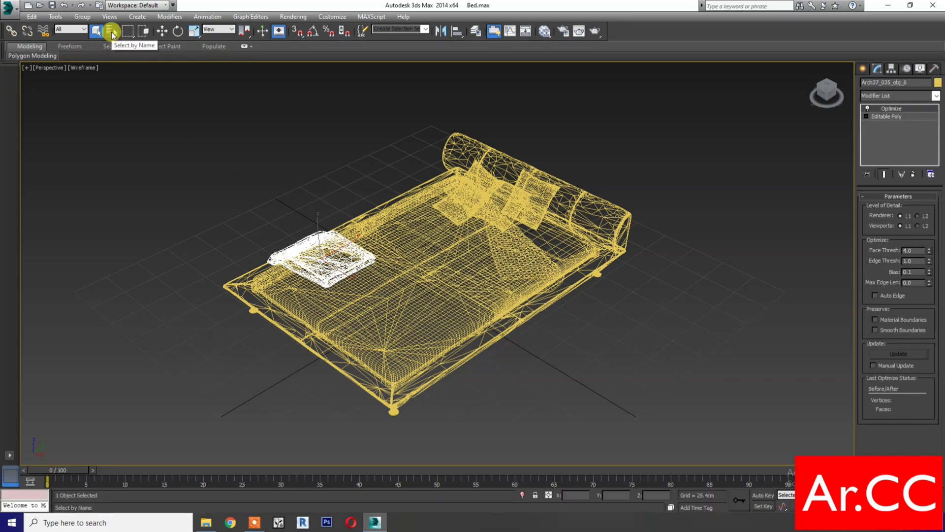
Step: Select the four pillow objects, Arch37_035_obj_7 through Arch37_035_obj_10
left_click(111, 33)
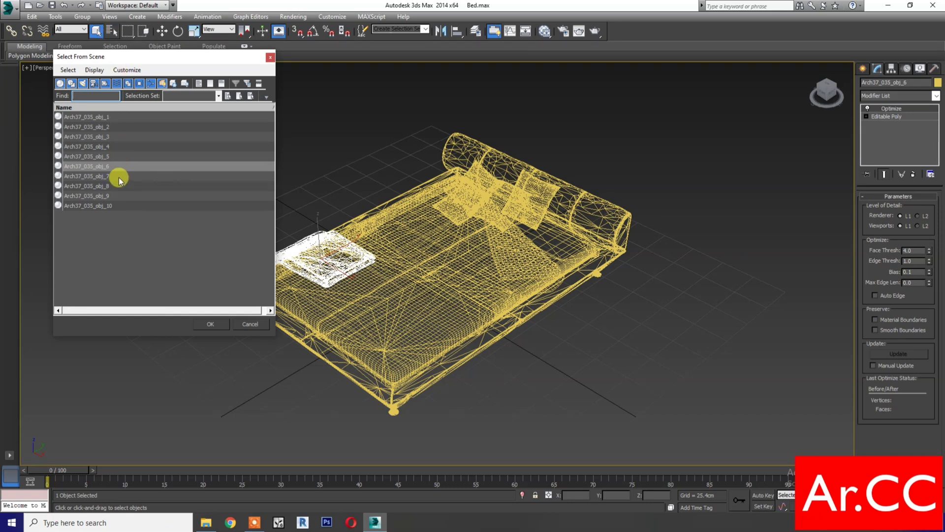
left_click(119, 178)
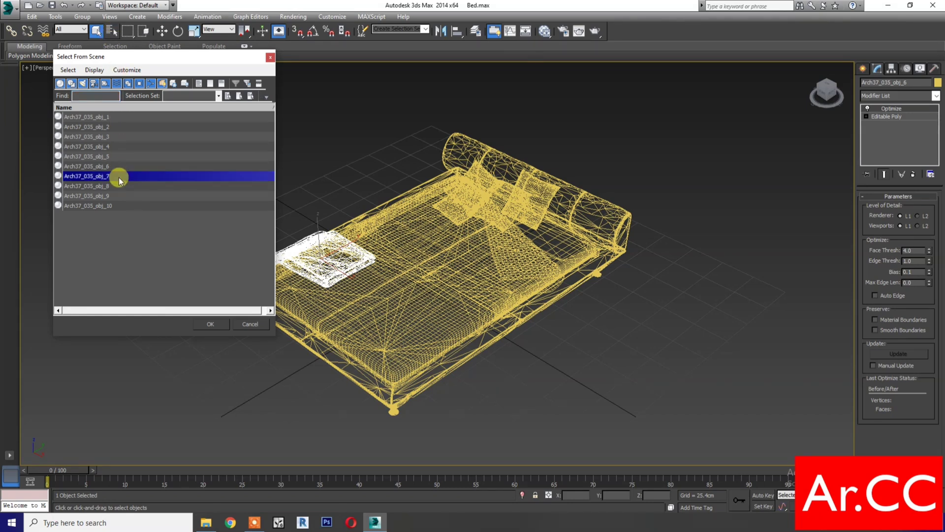
left_click(117, 206, "shift")
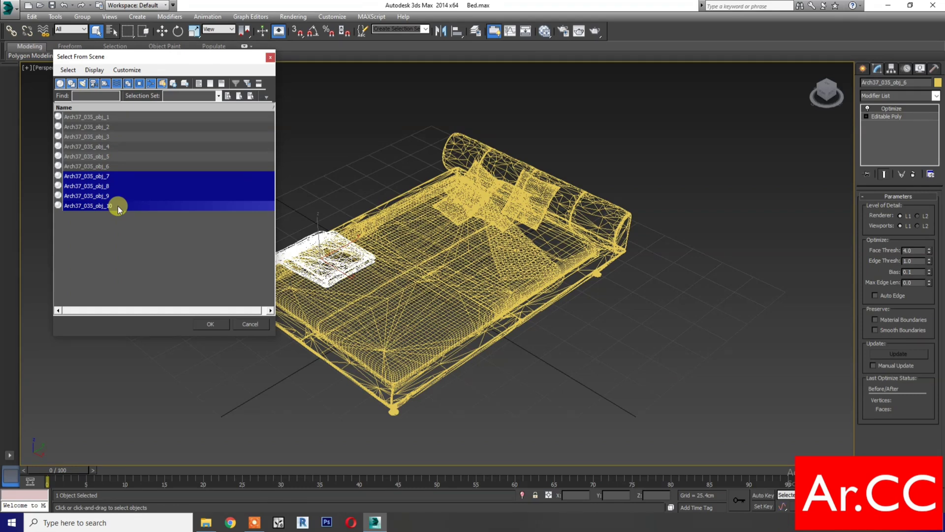
left_click(211, 328)
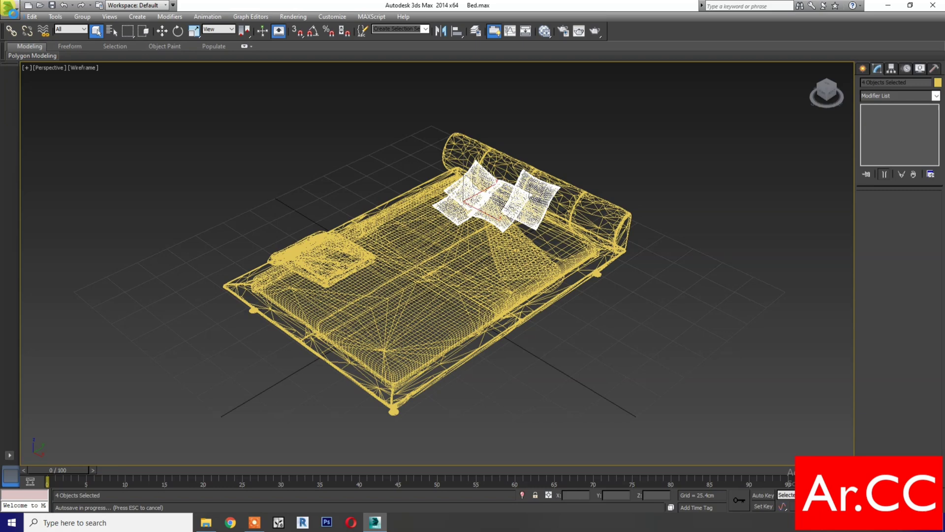
Step: Export the selected pillows as a DWG named Bed 7-10, then clear the selection
left_click(11, 11)
mouse_move(35, 168)
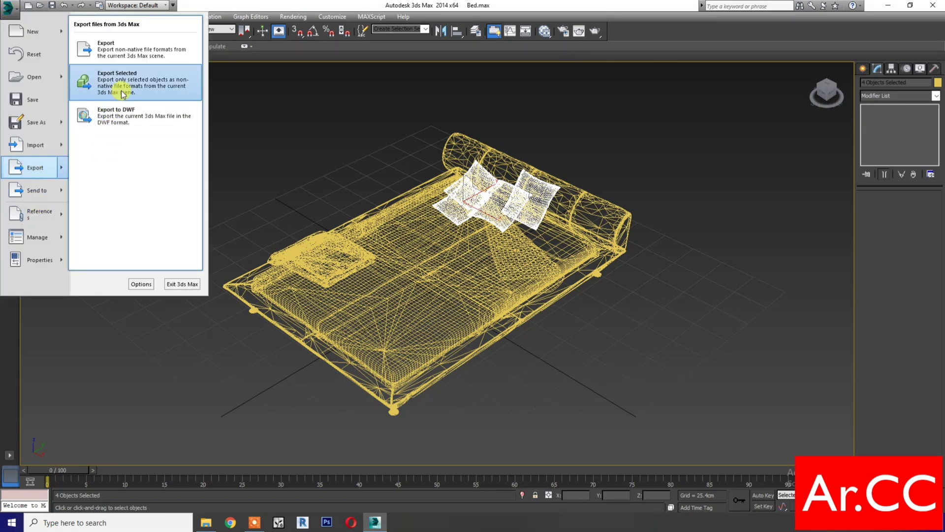
left_click(123, 93)
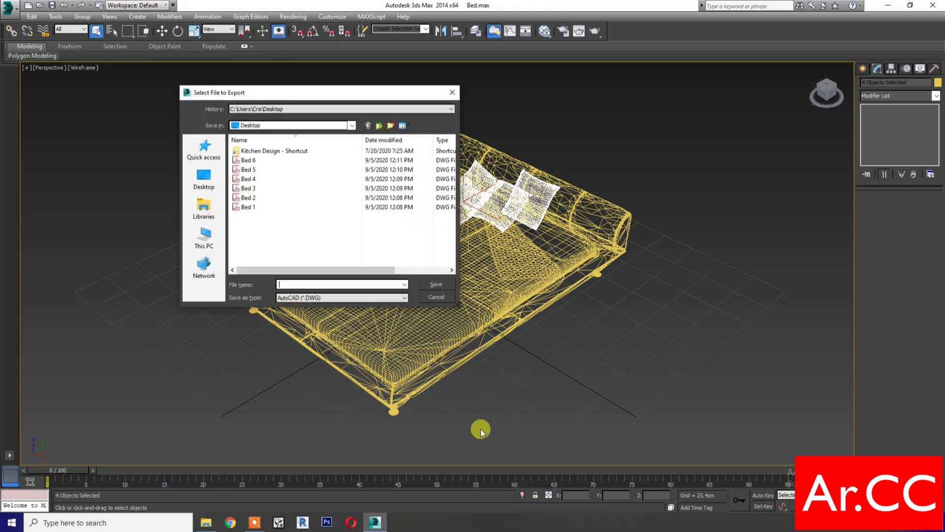
left_click(247, 160)
left_click(309, 284)
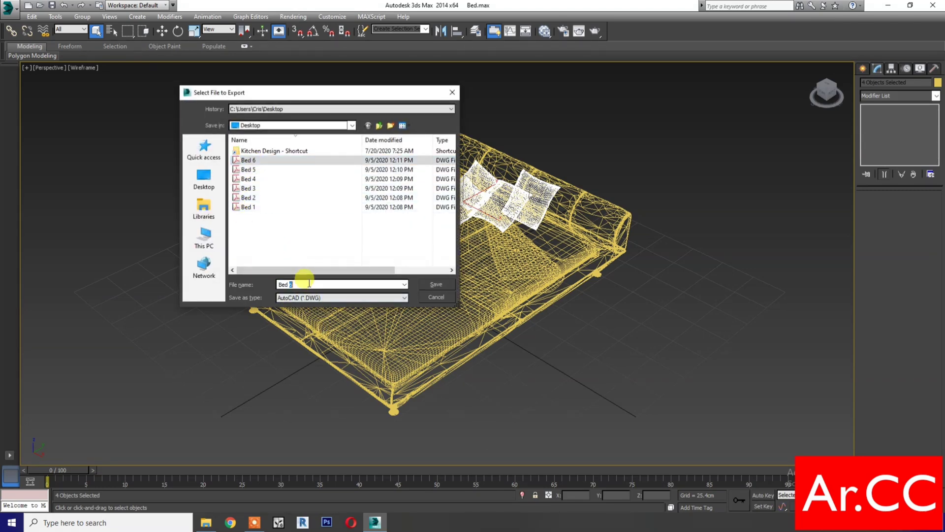
type("7-10")
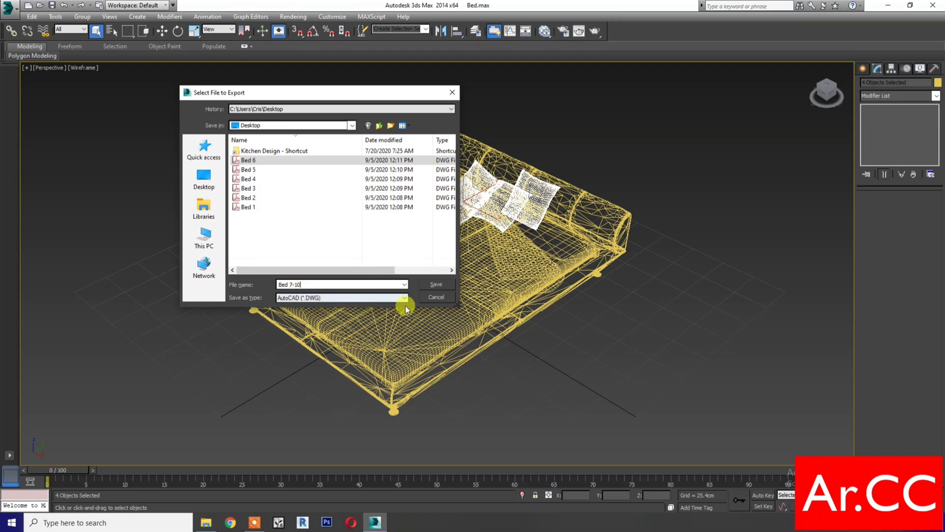
left_click(442, 286)
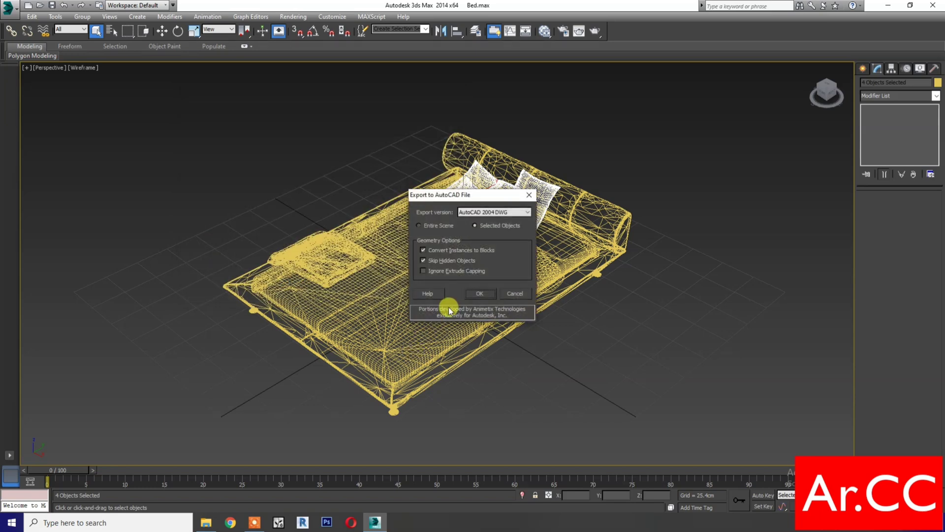
left_click(479, 294)
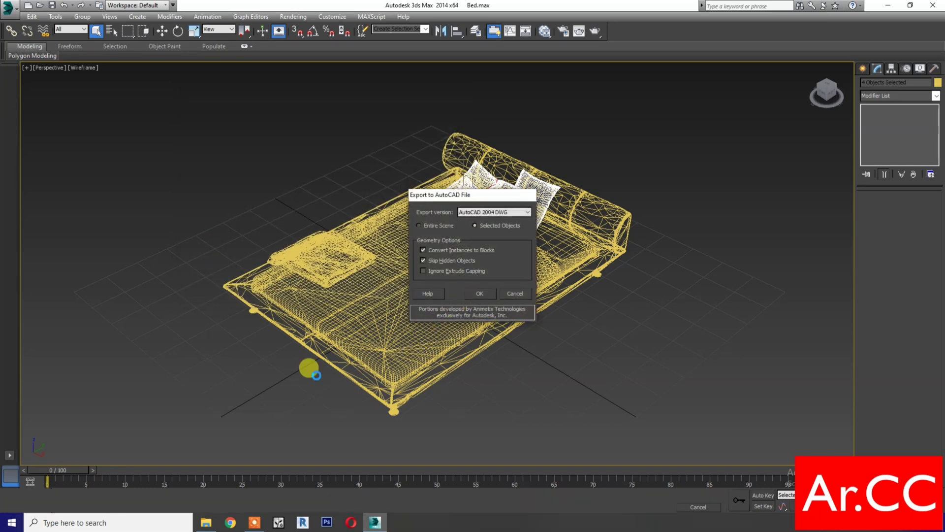
left_click(277, 388)
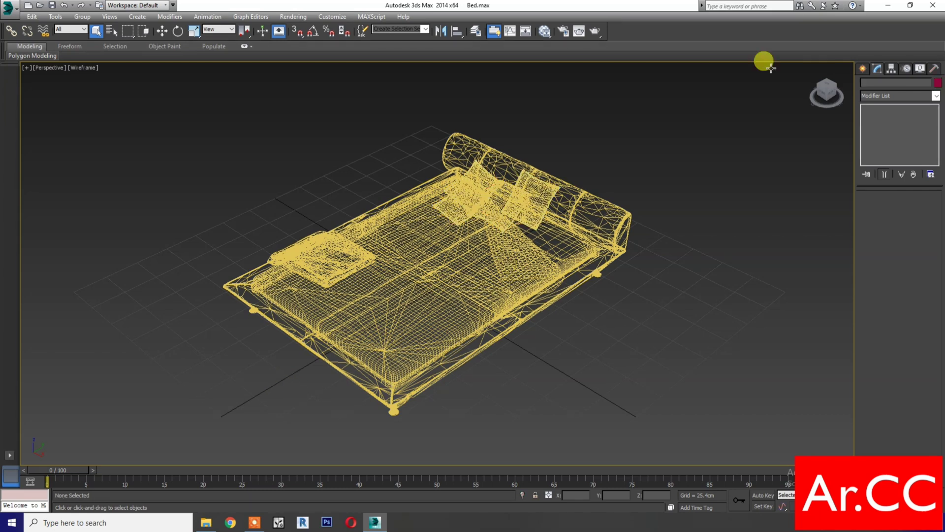
Step: Close 3ds Max and discard the unsaved scene changes
left_click(933, 6)
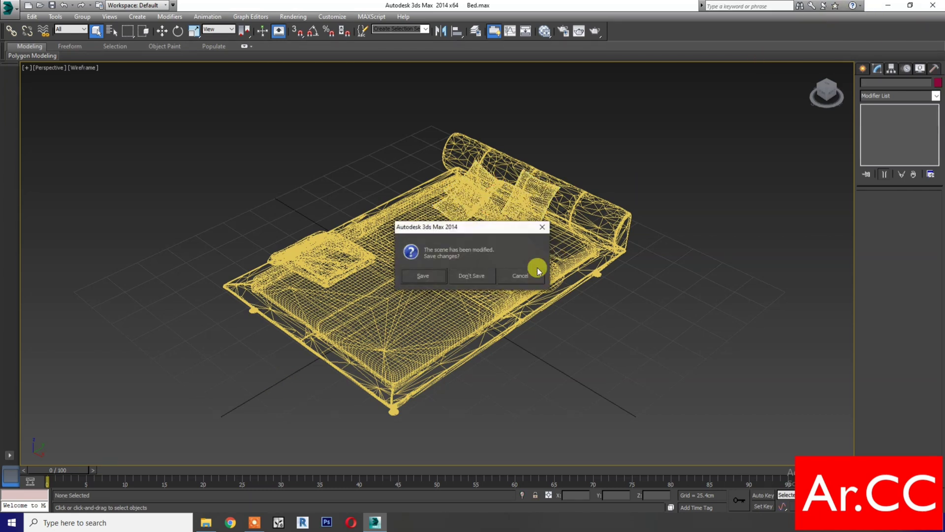
left_click(477, 279)
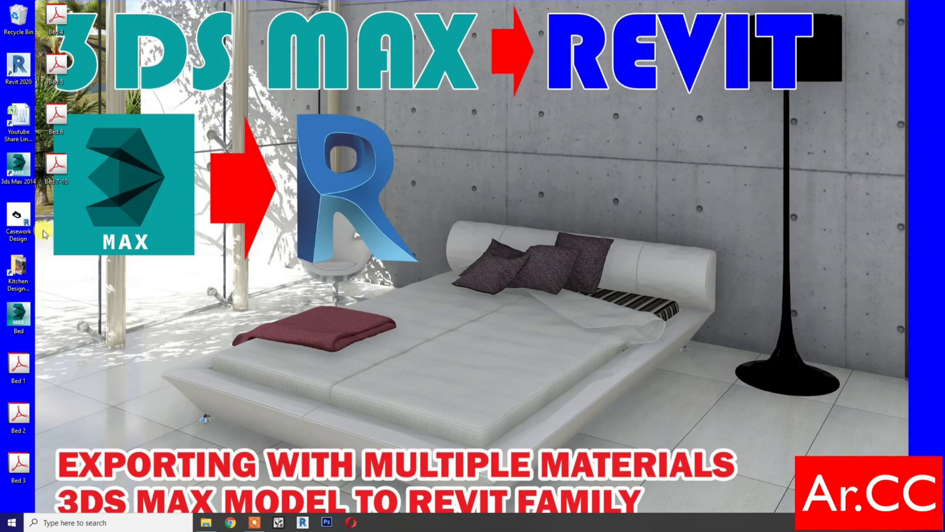
Step: Launch Revit 2020 and create Family1 from the Metric Furniture.rft template, with Insert commands showing
double_click(20, 61)
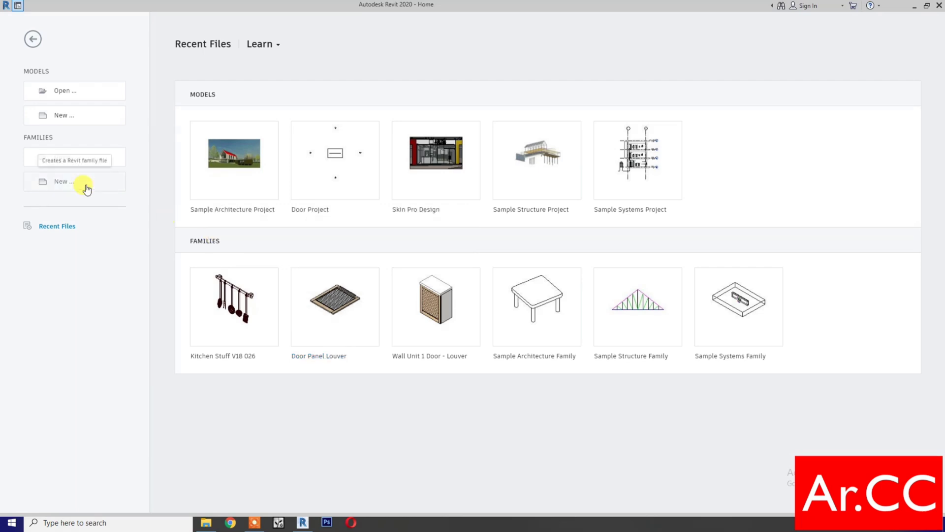
left_click(87, 189)
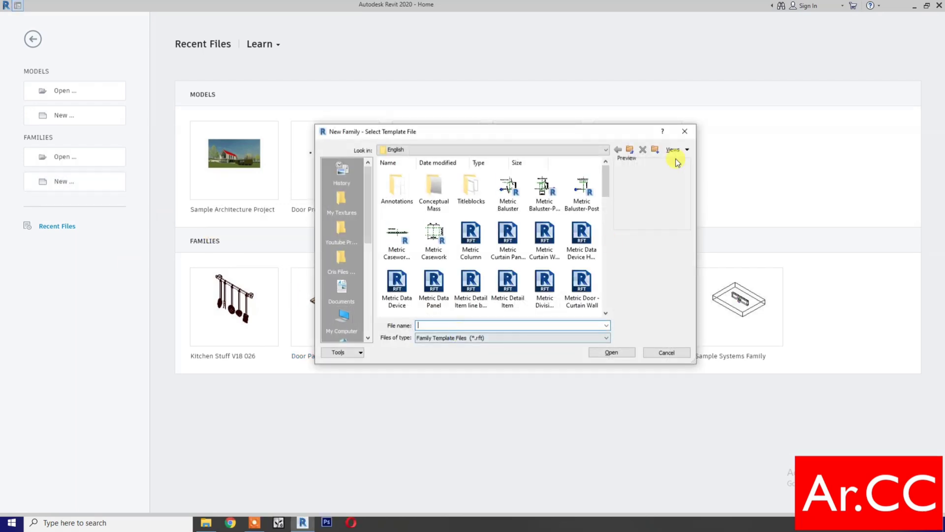
left_click(677, 150)
left_click(684, 166)
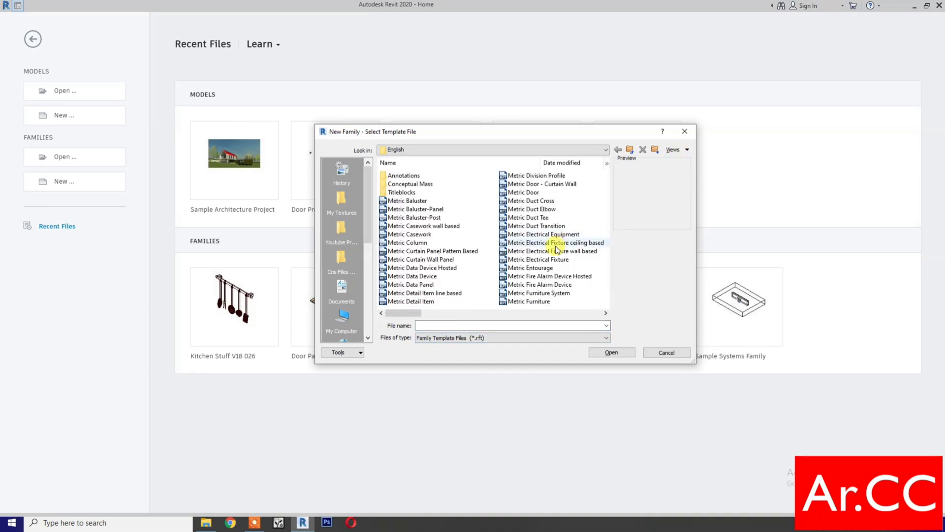
left_click(530, 302)
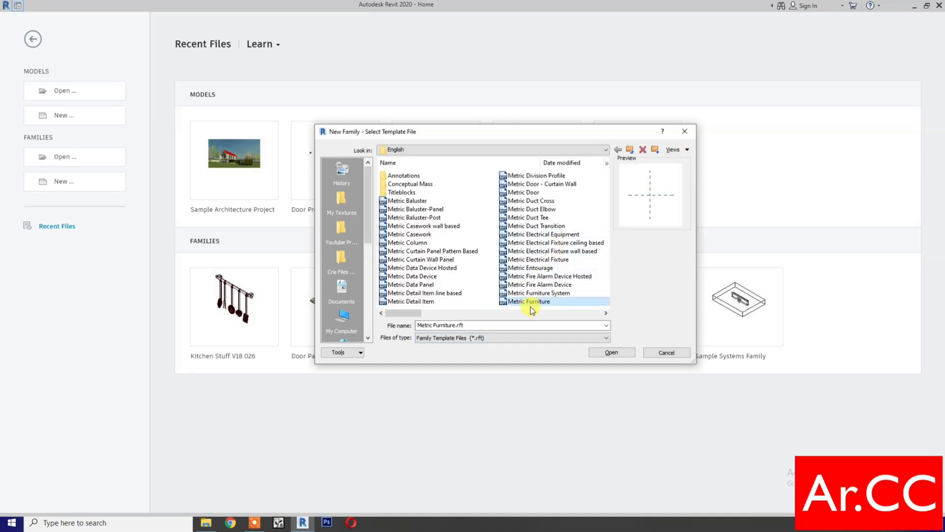
left_click(611, 352)
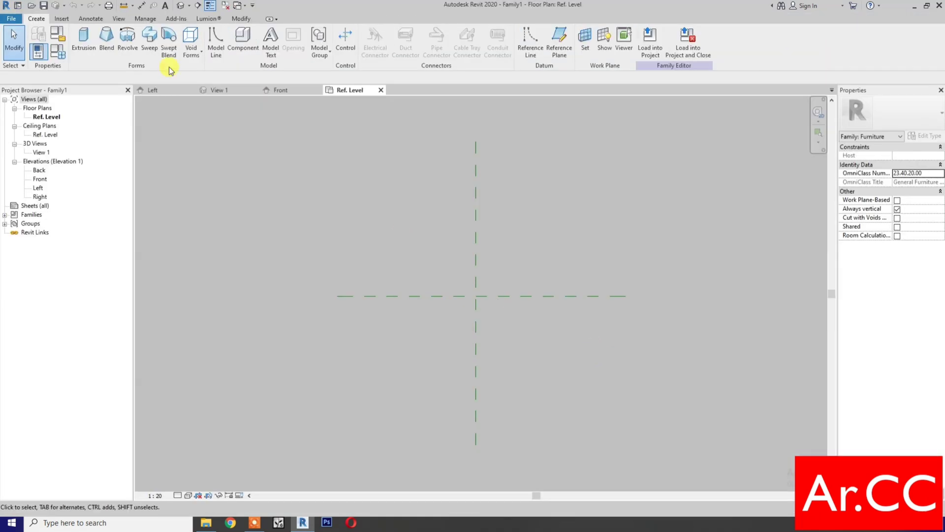
left_click(62, 19)
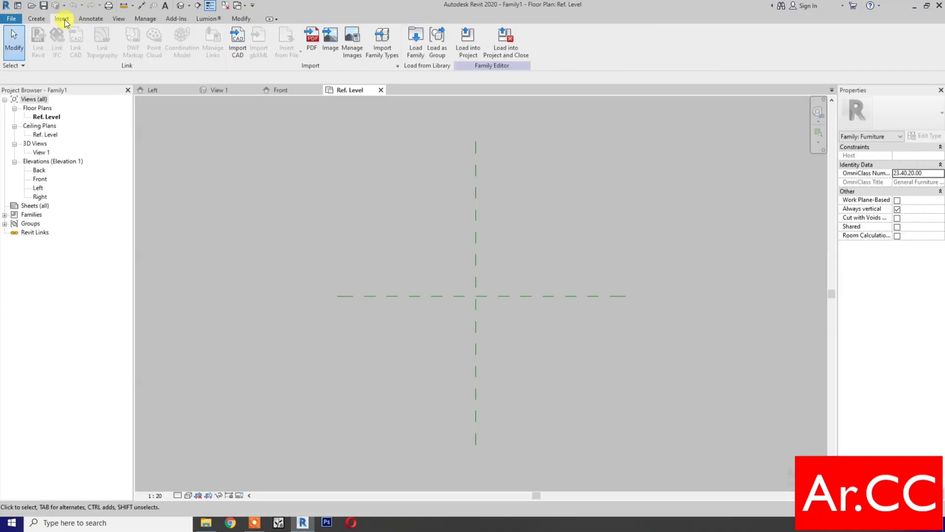
Step: Import Bed 1.DWG from the Desktop with off-axis line correction turned off
left_click(236, 58)
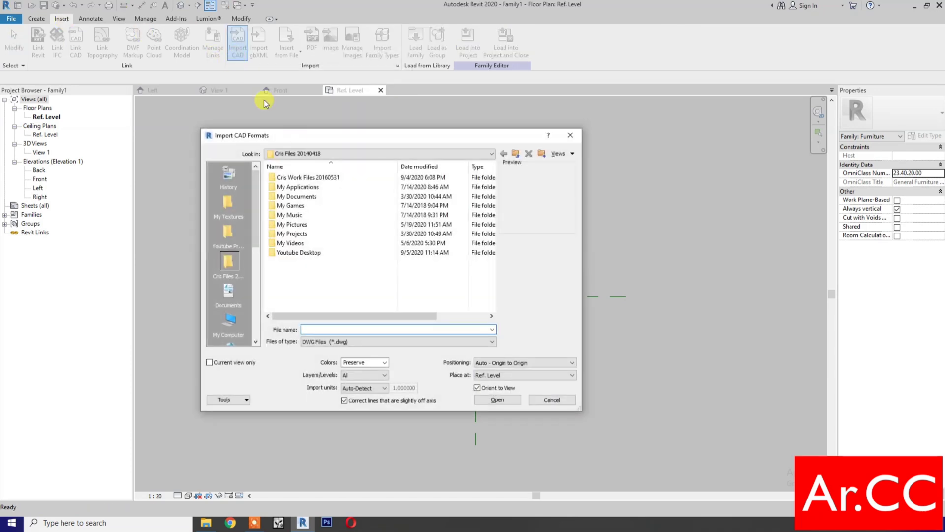
left_click(315, 156)
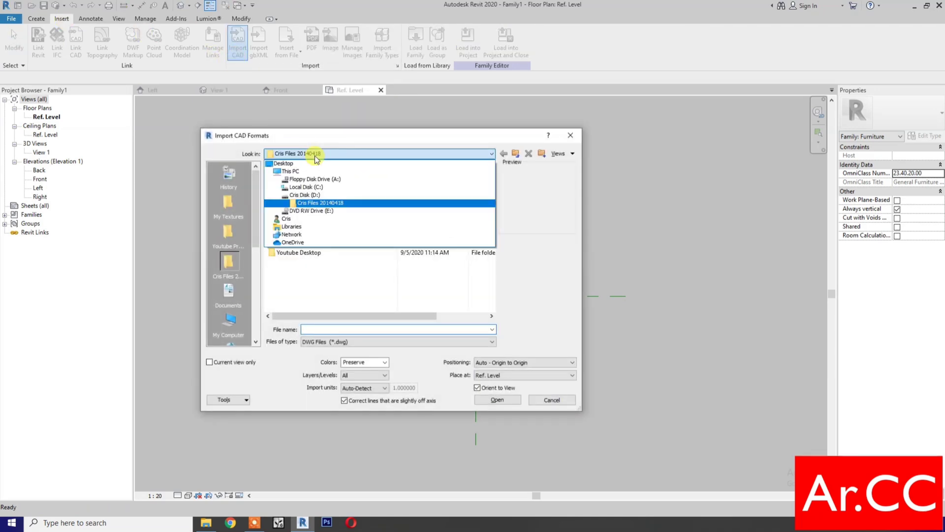
left_click(294, 164)
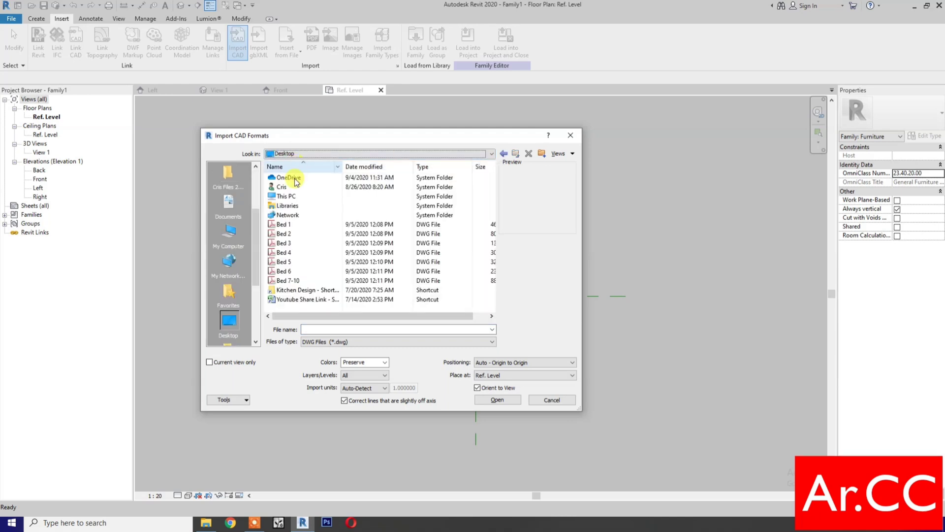
left_click(288, 227)
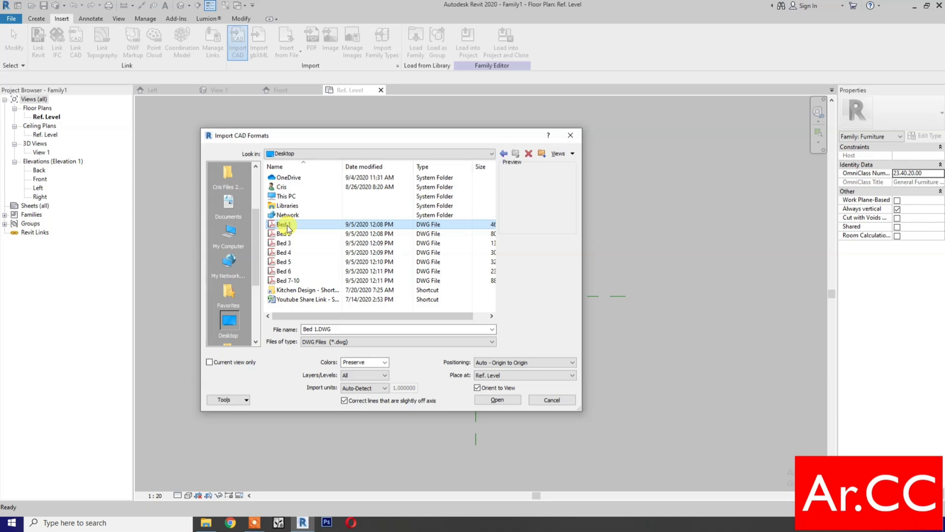
left_click(345, 401)
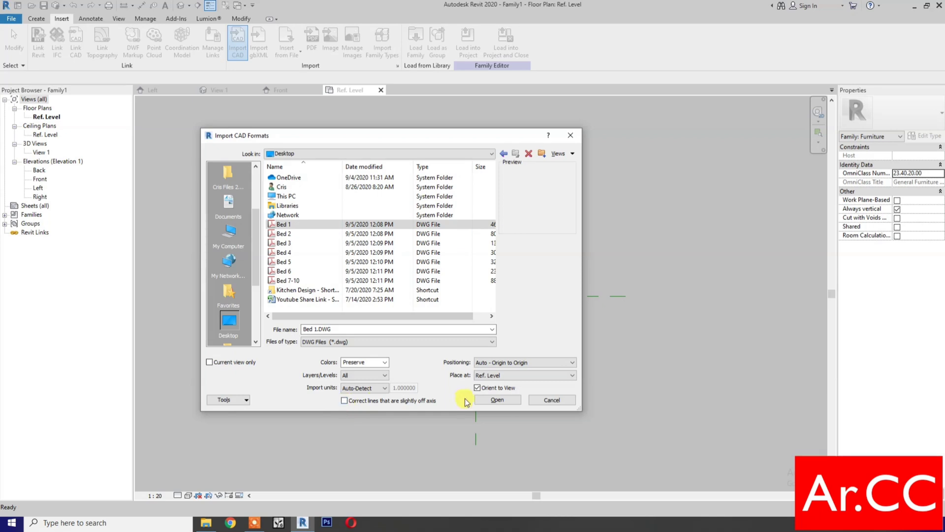
left_click(497, 400)
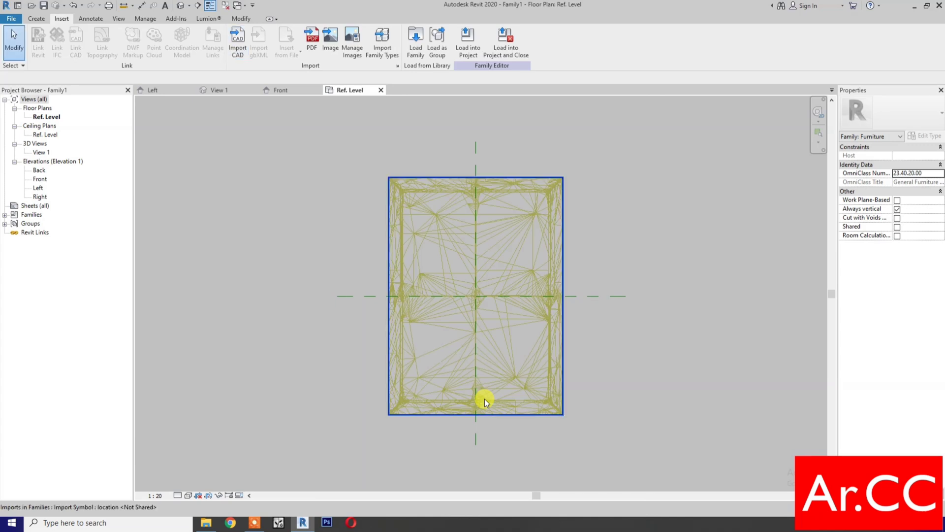
left_click(575, 430)
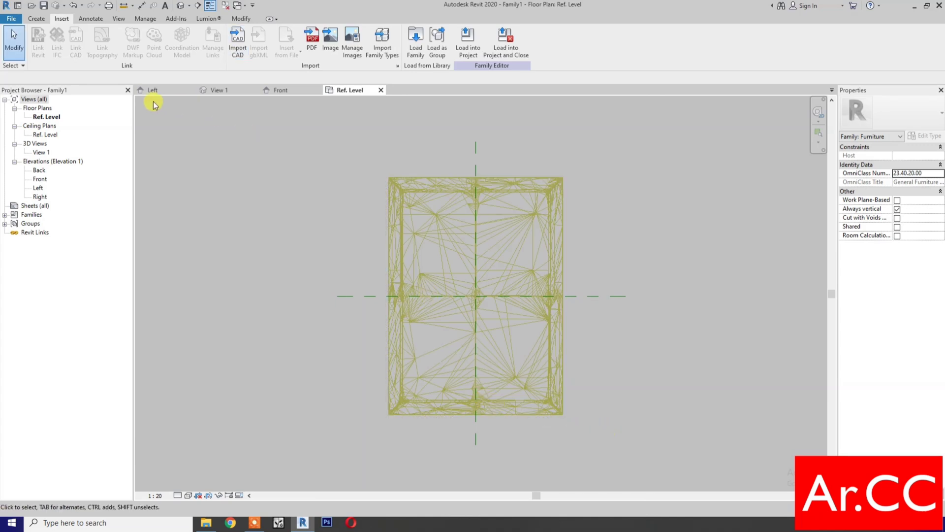
Step: Show the imported bed in the default 3D view from a corner with Realistic shading
left_click(182, 6)
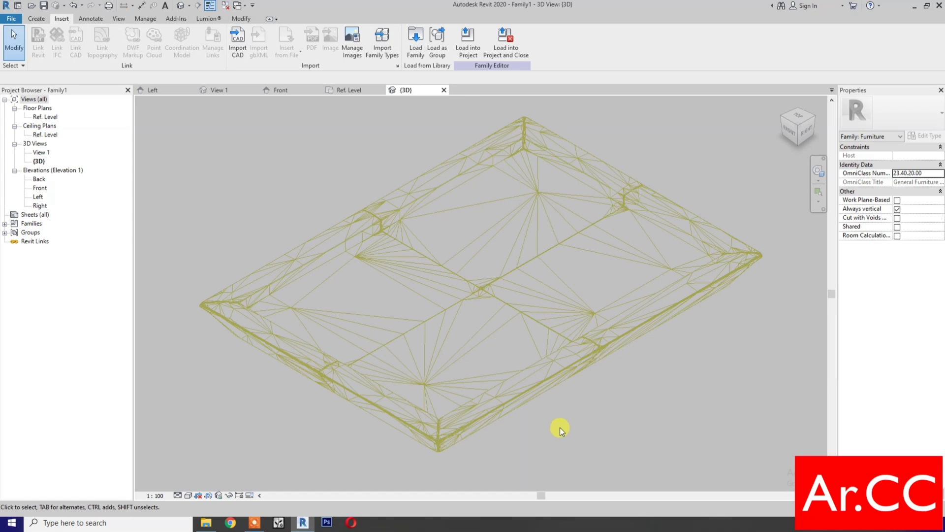
left_click(797, 126)
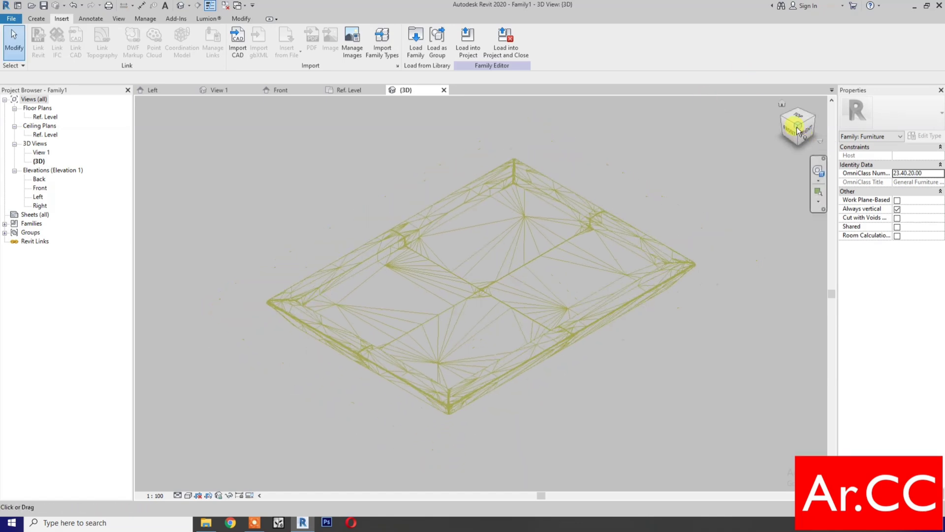
left_click(188, 494)
left_click(203, 475)
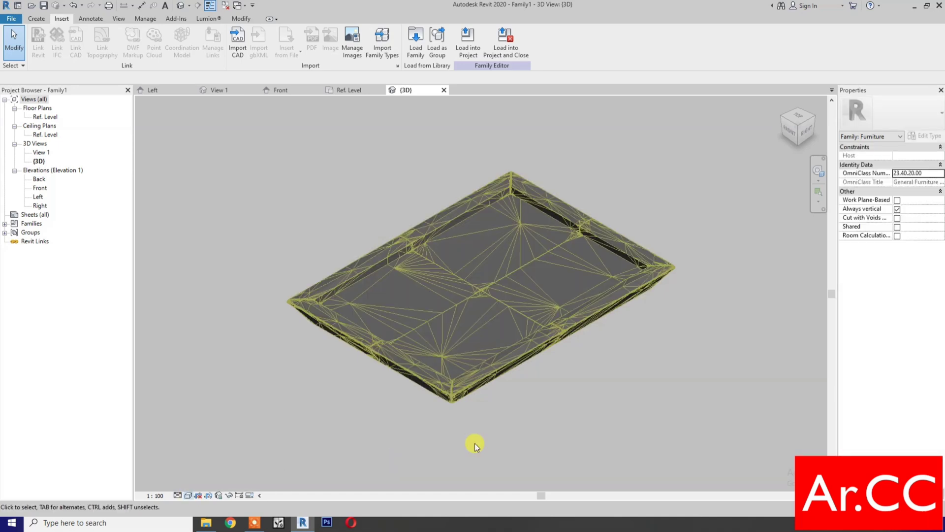
scroll(529, 423, "up", 2)
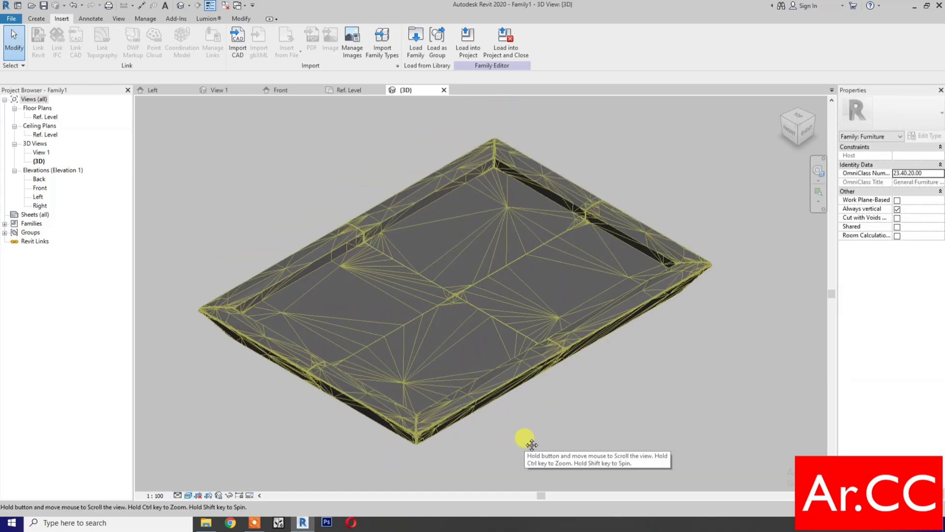
Step: Open the Material Browser with MAT and select Render Material 165-165-82
key("m")
key("a")
key("t")
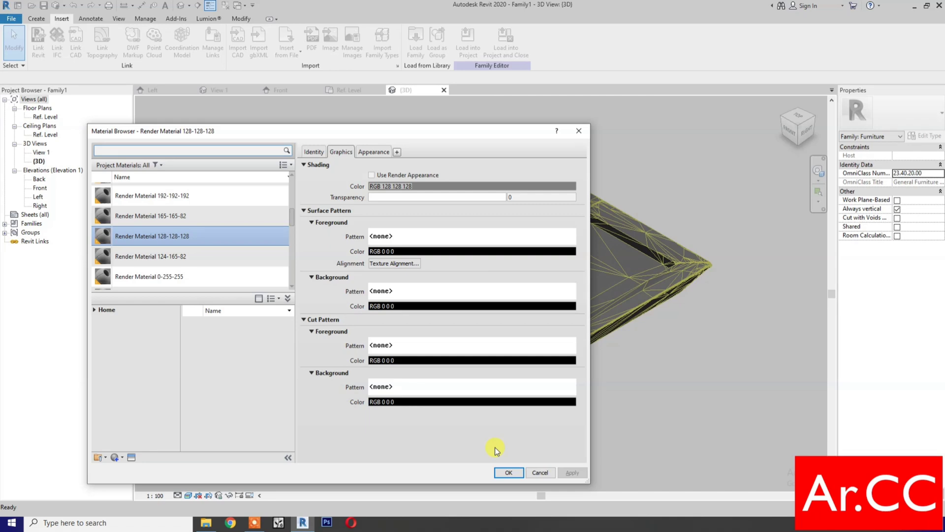
scroll(214, 246, "down", 2)
left_click(214, 236)
scroll(214, 247, "up", 2)
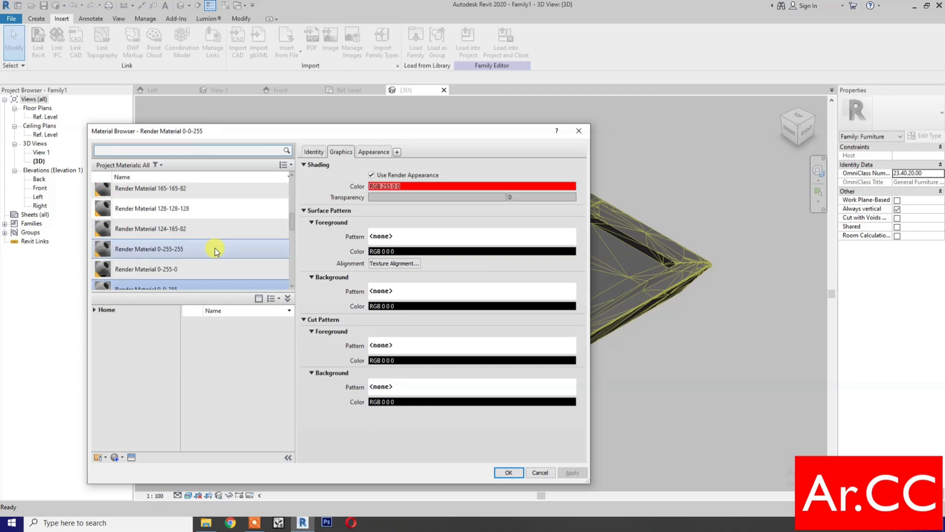
scroll(196, 272, "up", 2)
left_click(179, 242)
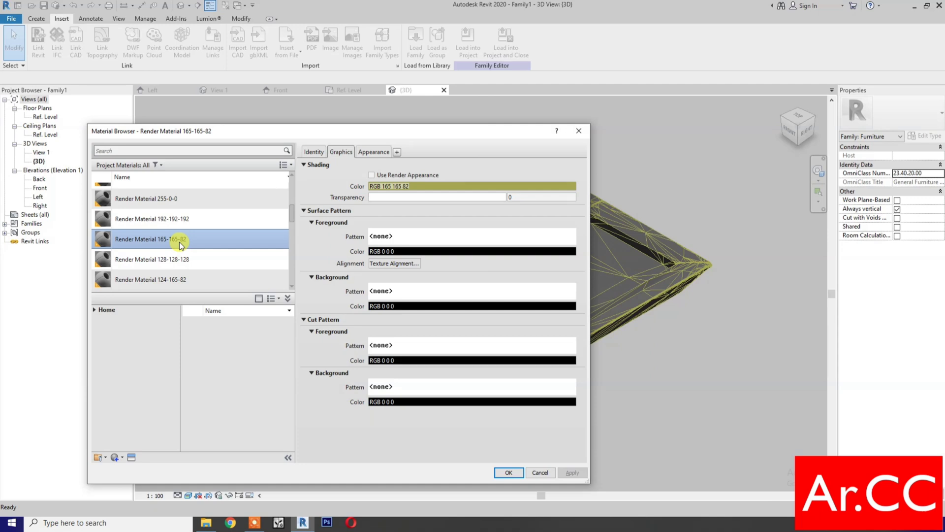
Step: Set its appearance colour to pure red (RGB 255 0 0) and close the browser
left_click(378, 153)
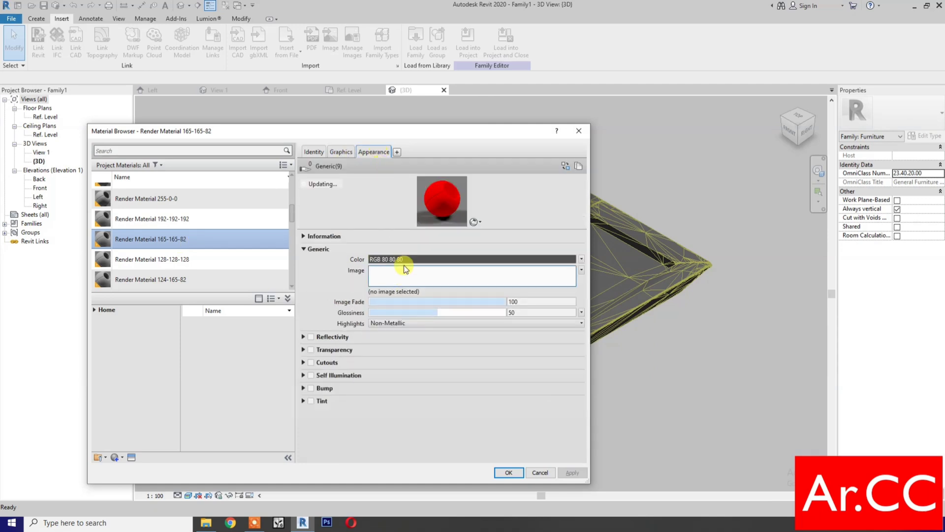
left_click(404, 259)
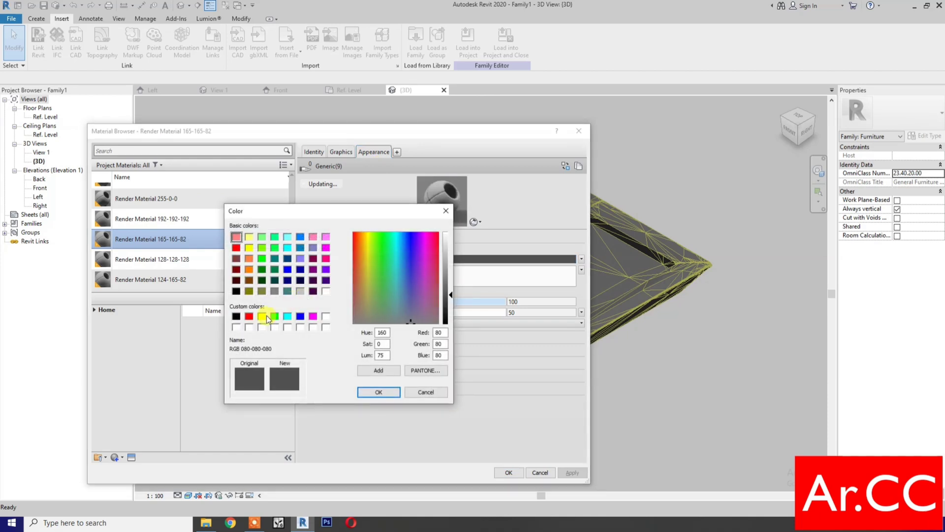
left_click(248, 317)
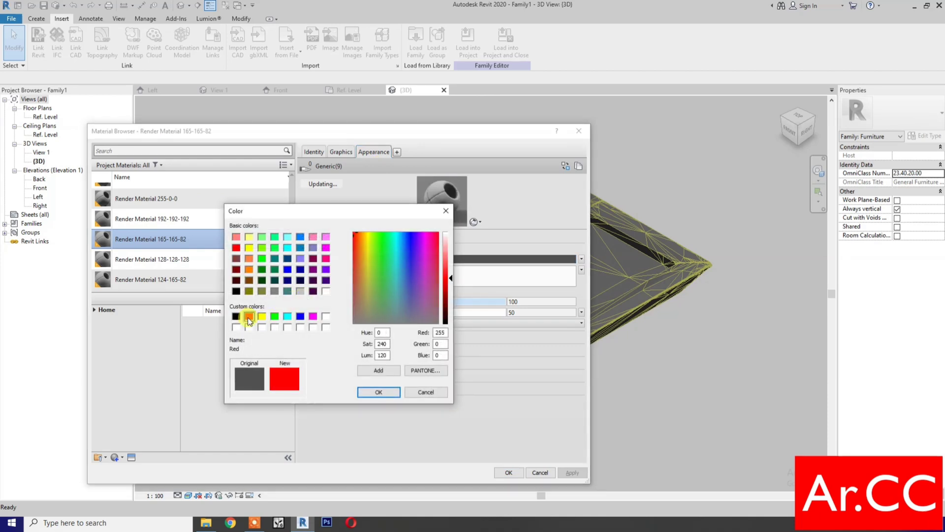
left_click(379, 392)
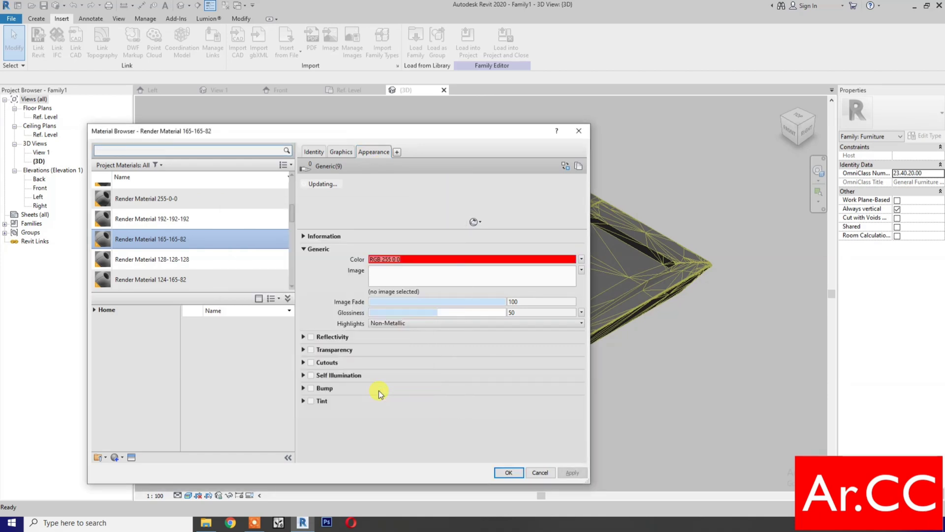
left_click(503, 477)
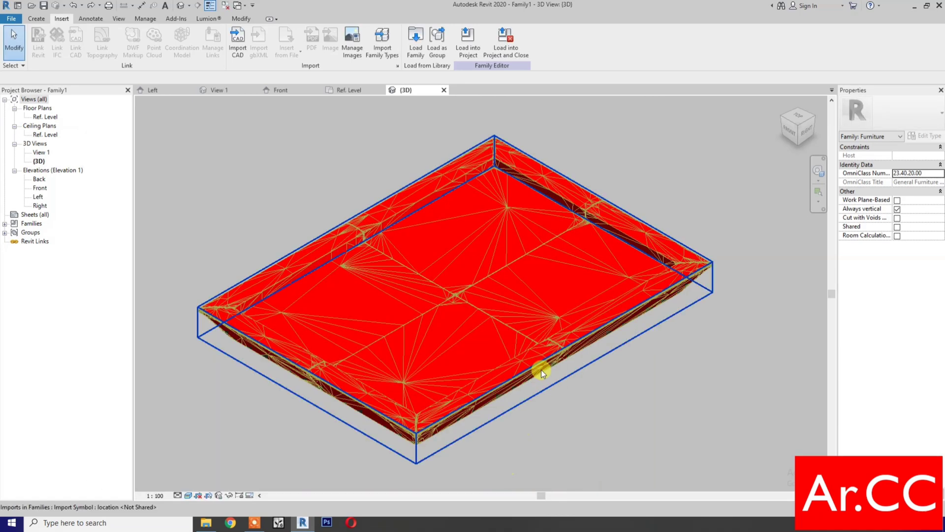
key("m")
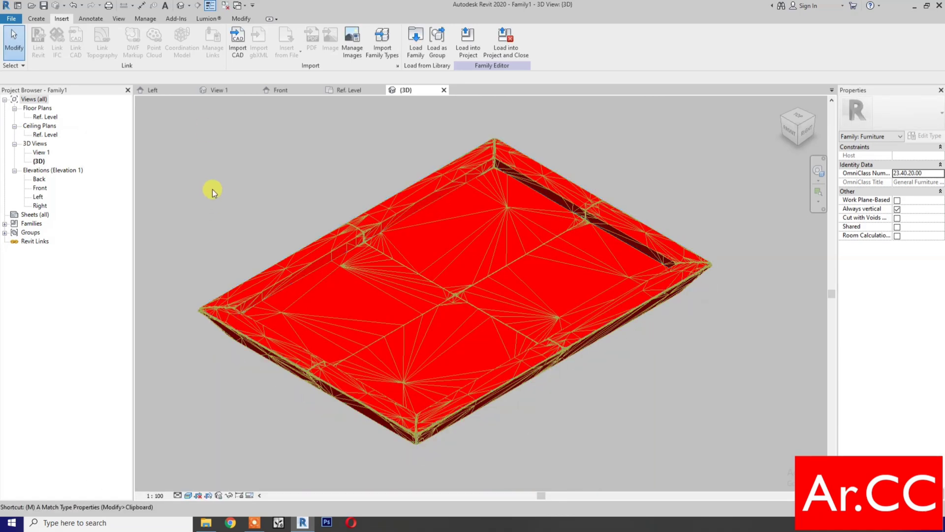
key("Escape")
Step: Rename Render Material 165-165-82 to 'Bed Boxspring Cover Leather' in the Material Browser
key("m")
key("t")
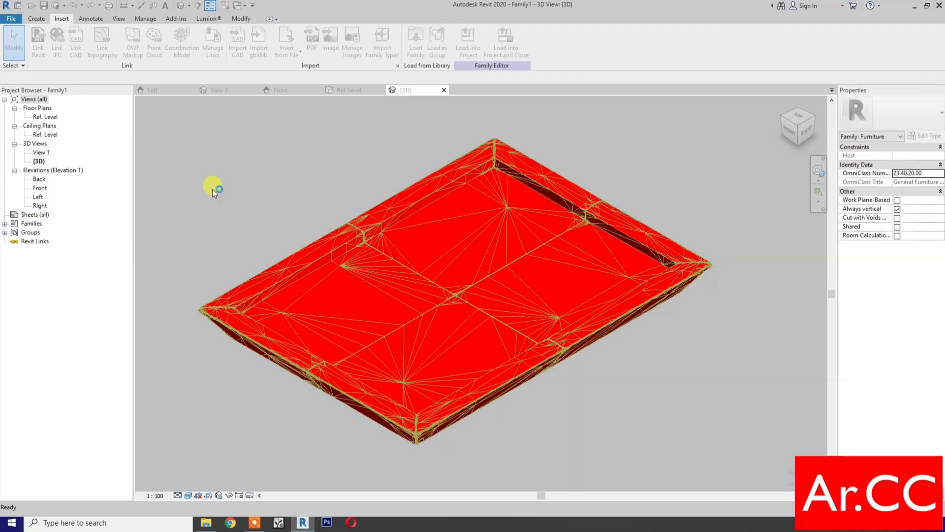
left_click(175, 238)
right_click(176, 240)
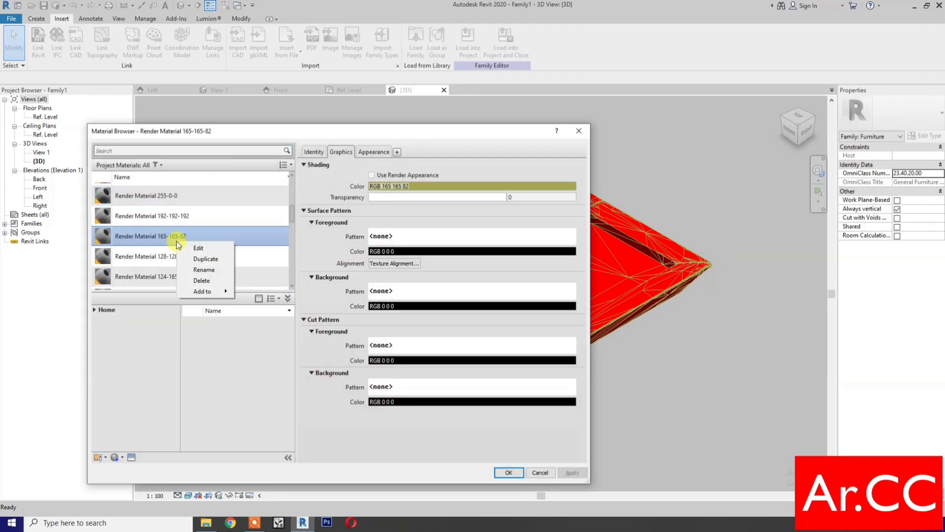
left_click(217, 273)
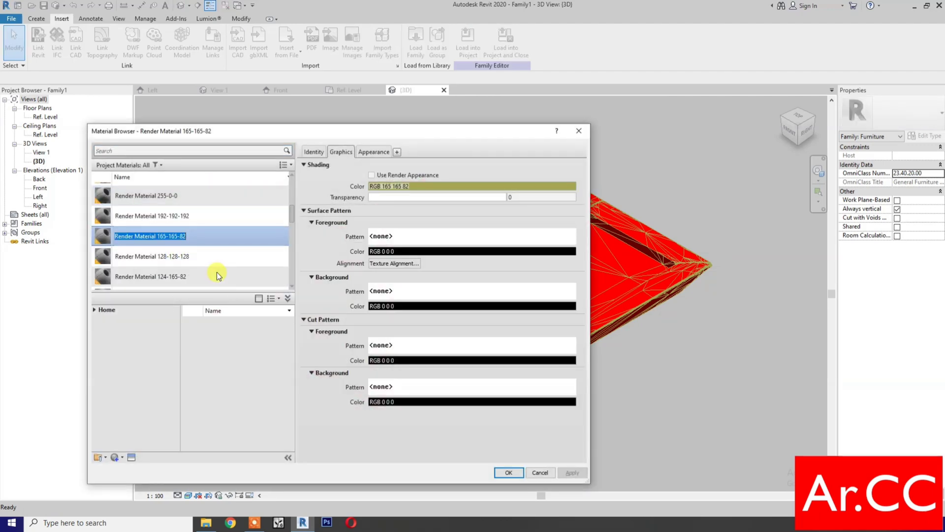
type("Bed ")
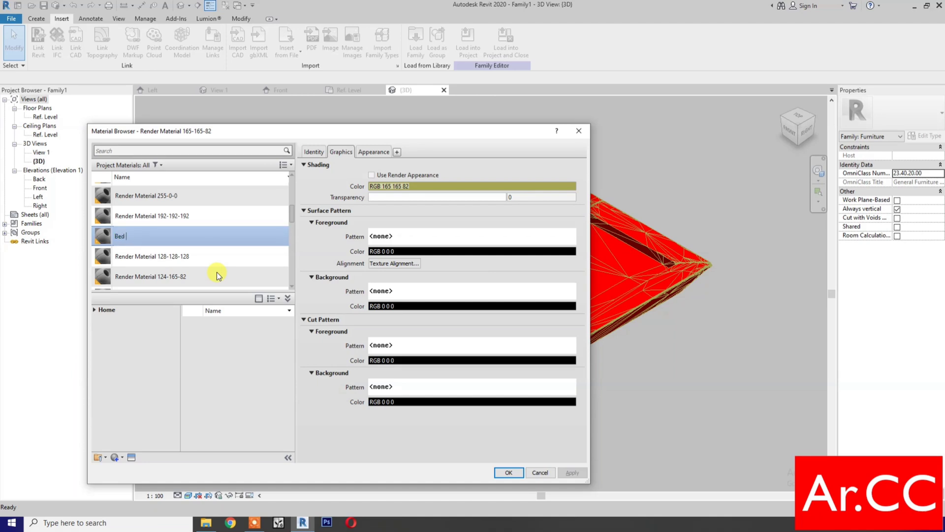
type("Box")
type("sprin")
type("g ")
type("Cov")
type("er")
type(" L")
type("eat")
type("her")
Step: Set the material's appearance colour to mid grey, RGB 128 128 128
left_click(373, 153)
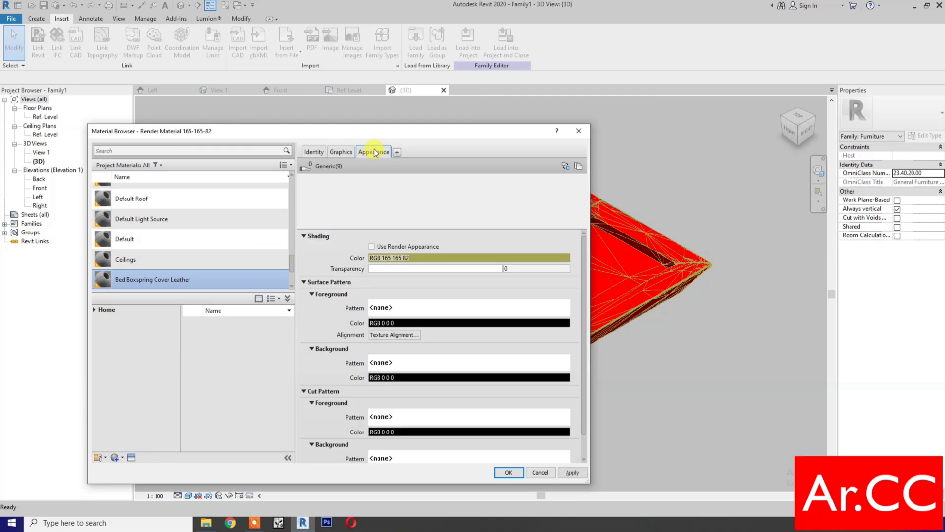
left_click(428, 256)
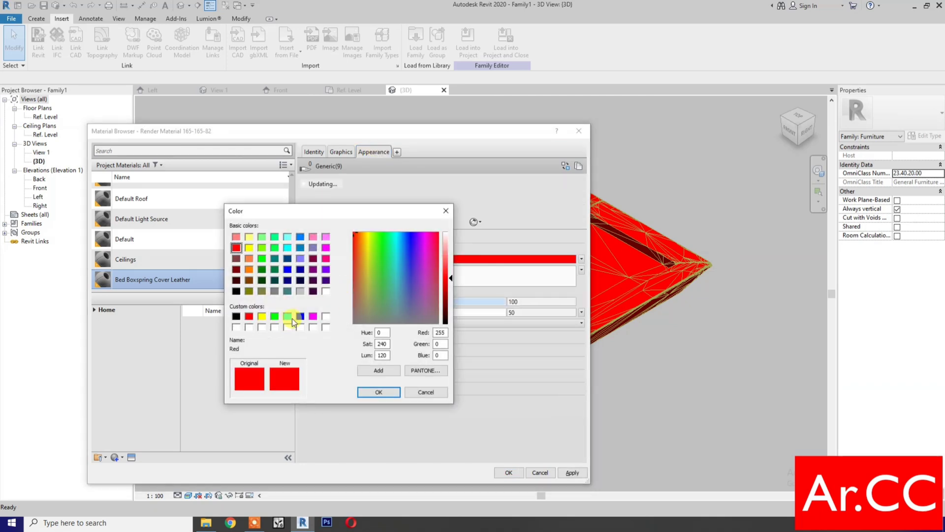
left_click(272, 291)
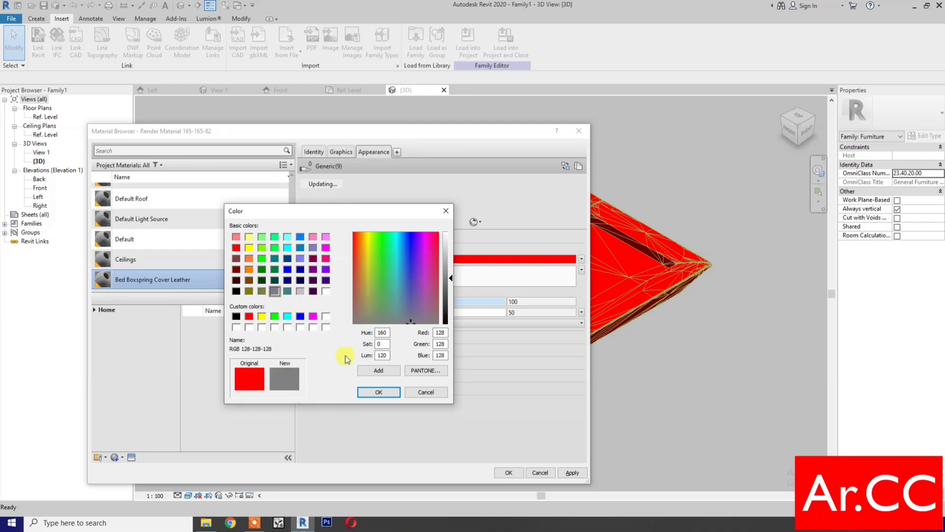
left_click(367, 392)
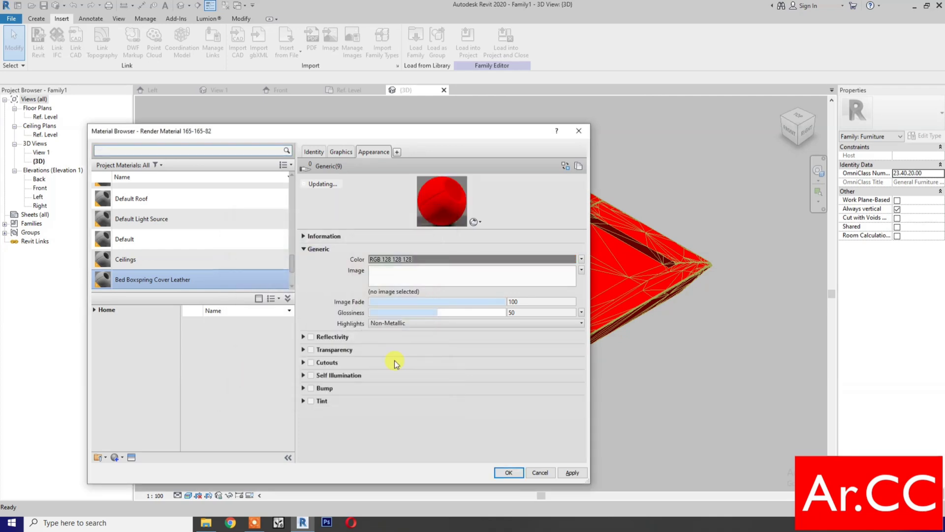
Step: Apply the C_LEATHER BLACK 1 DIFFUSE.jpg image from My Textures > Leather as the texture
left_click(435, 275)
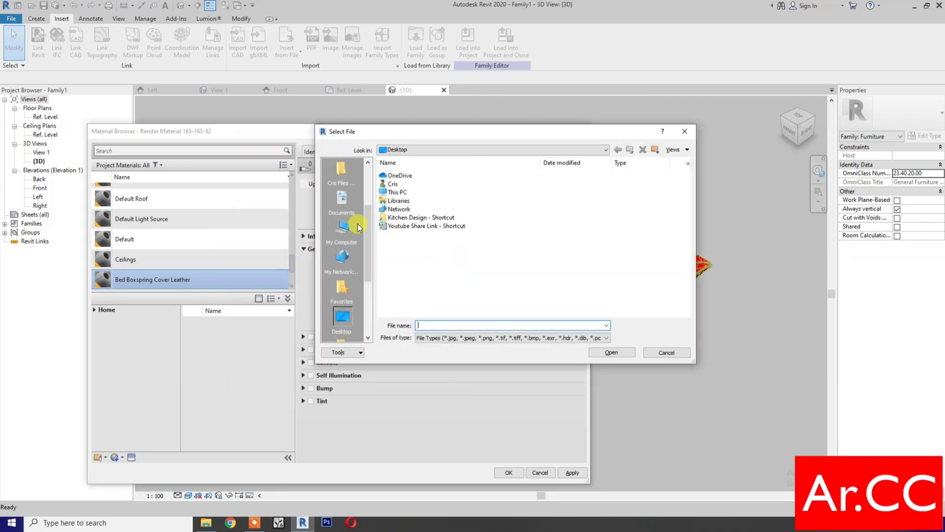
left_click(345, 200)
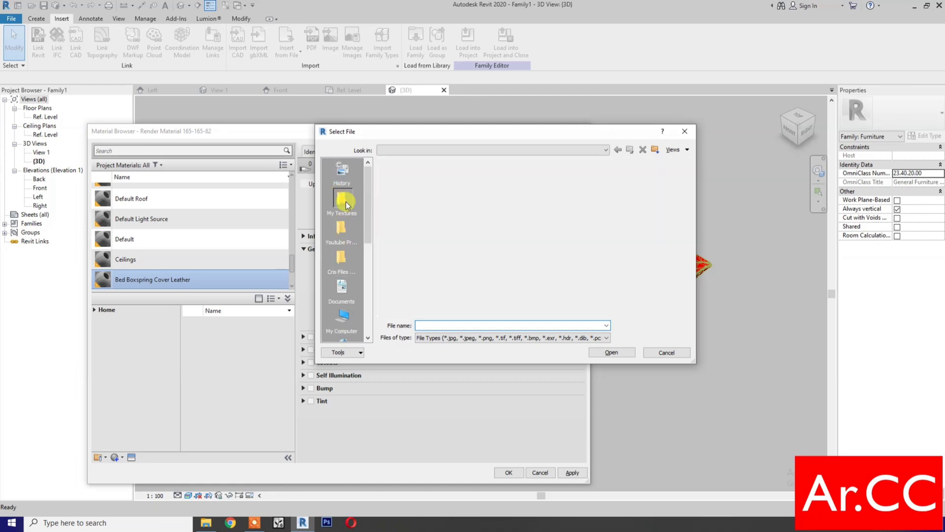
scroll(433, 290, "down", 1)
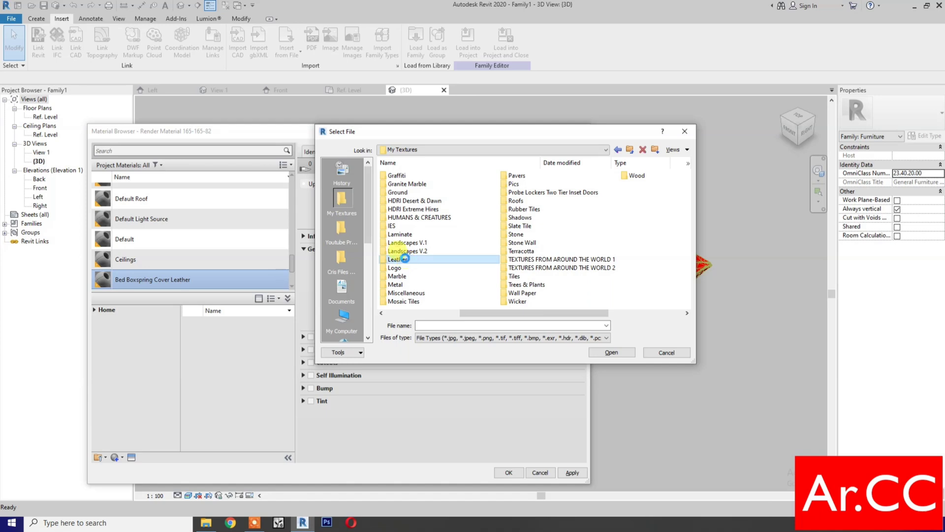
double_click(406, 259)
left_click(673, 150)
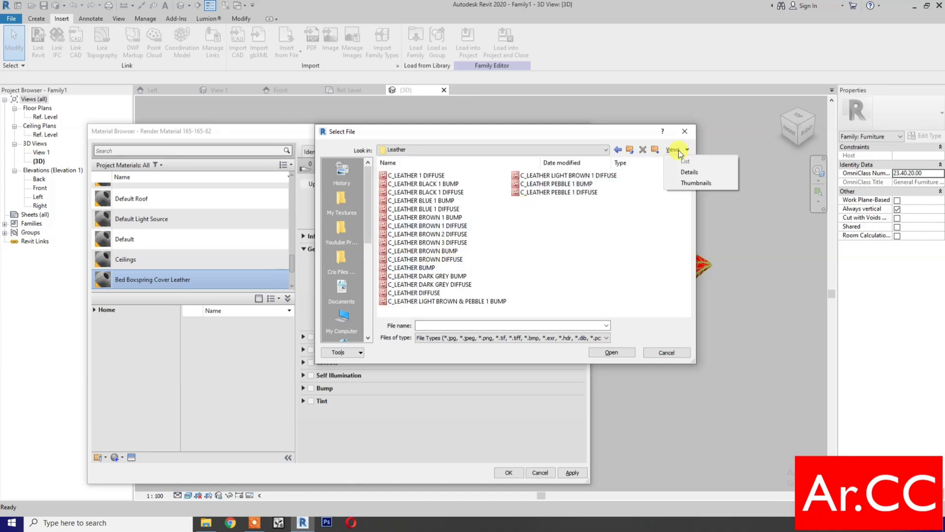
left_click(696, 183)
left_click(582, 189)
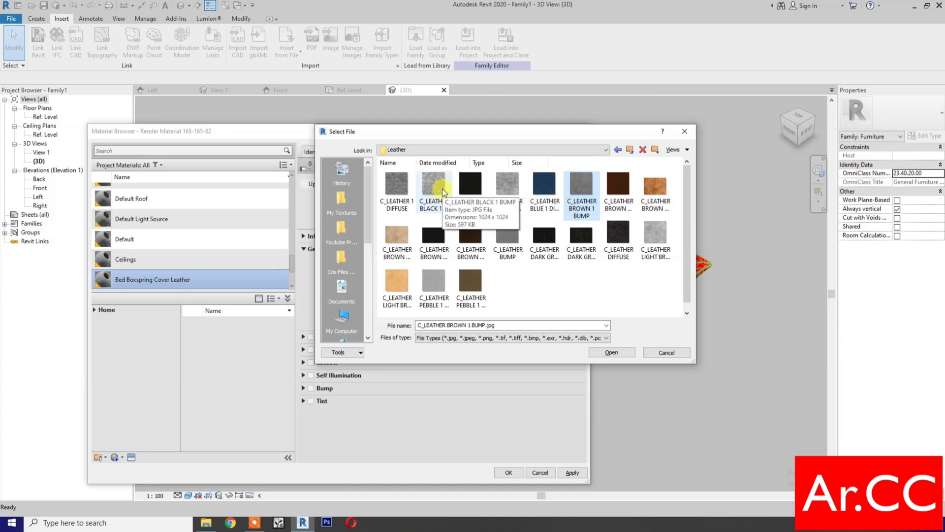
left_click(469, 189)
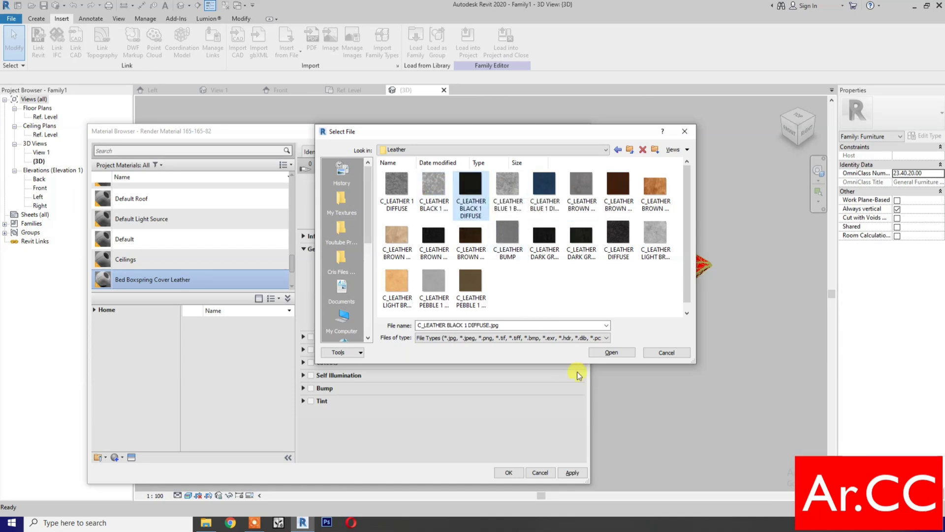
left_click(610, 352)
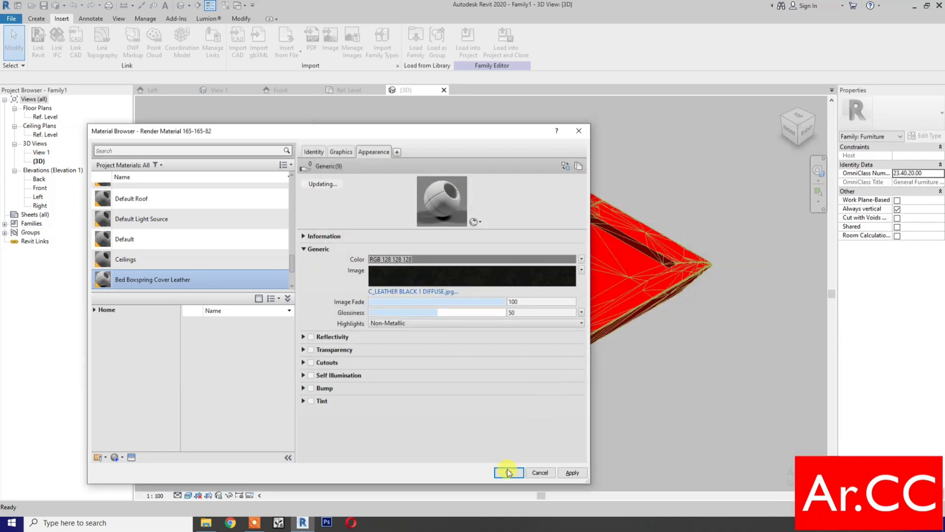
left_click(581, 473)
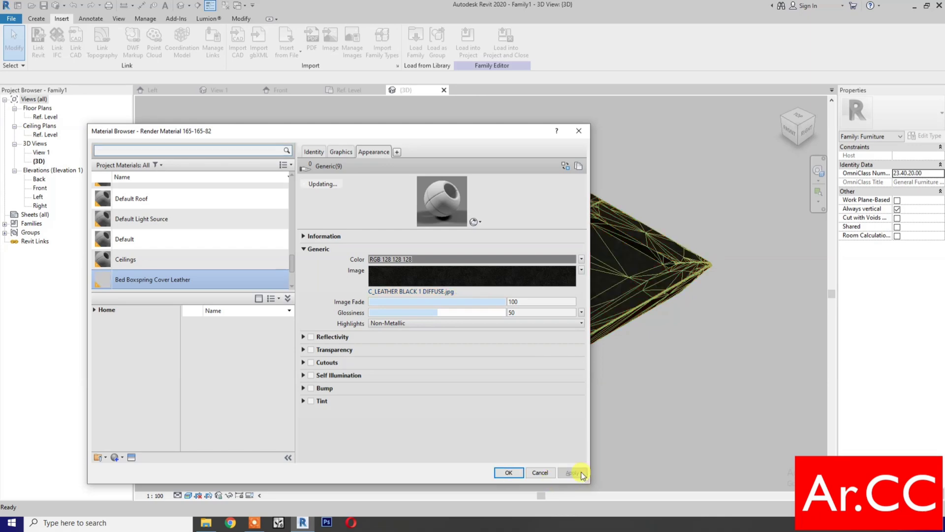
left_click(508, 472)
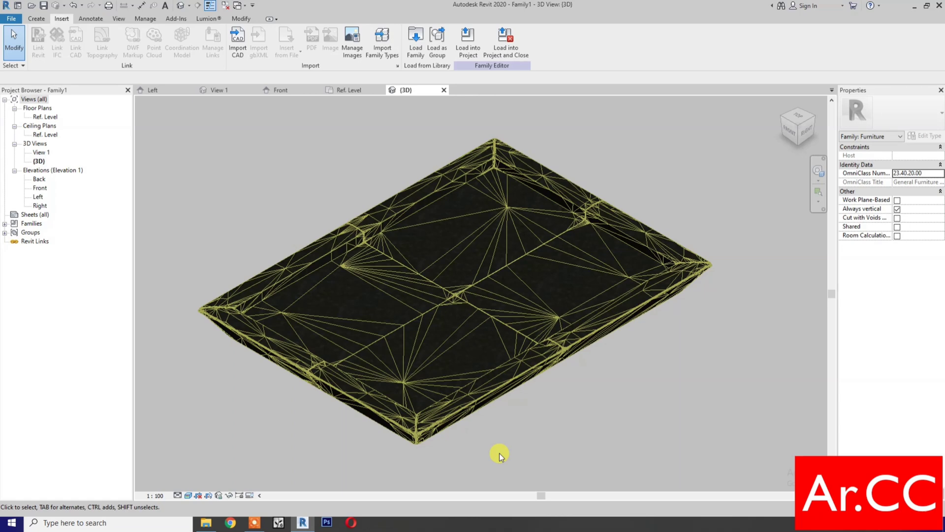
Step: Import Bed 2.DWG from the Desktop onto the bed base and clear the selection
left_click(239, 42)
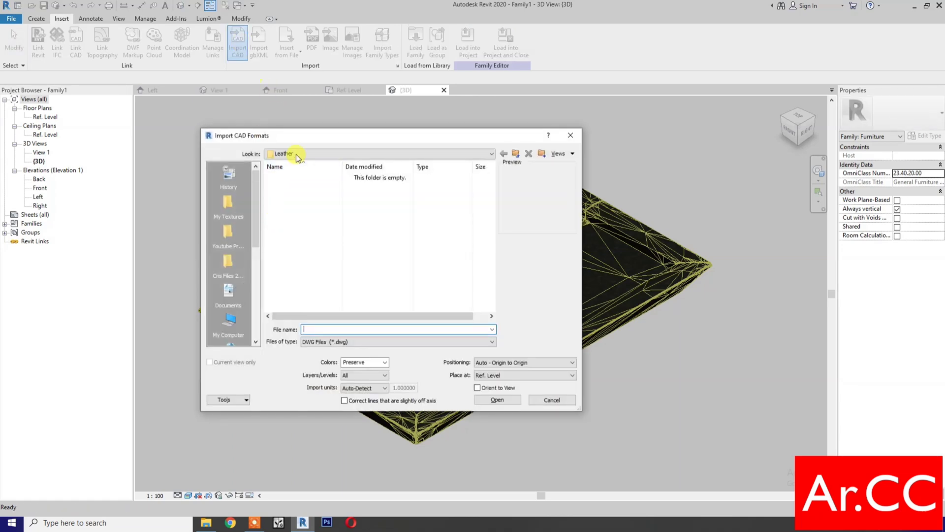
left_click(296, 153)
left_click(297, 160)
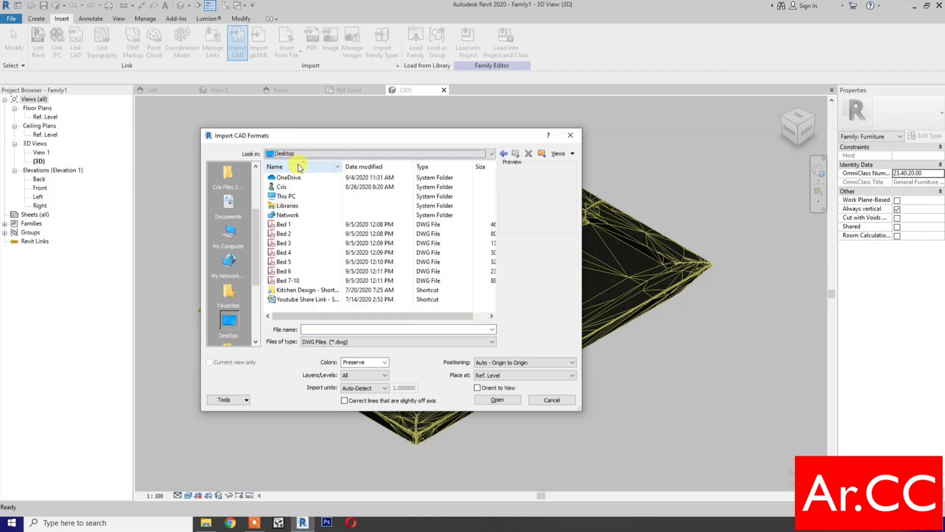
left_click(284, 234)
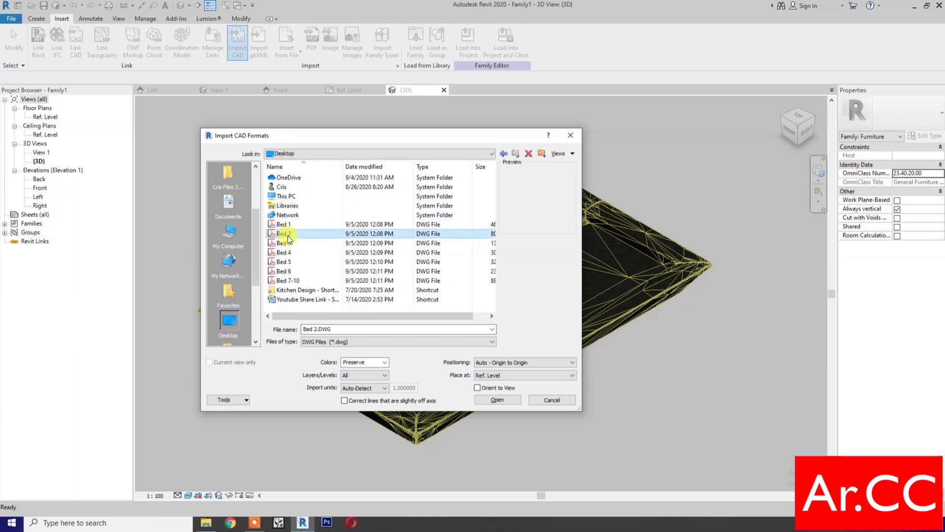
left_click(497, 399)
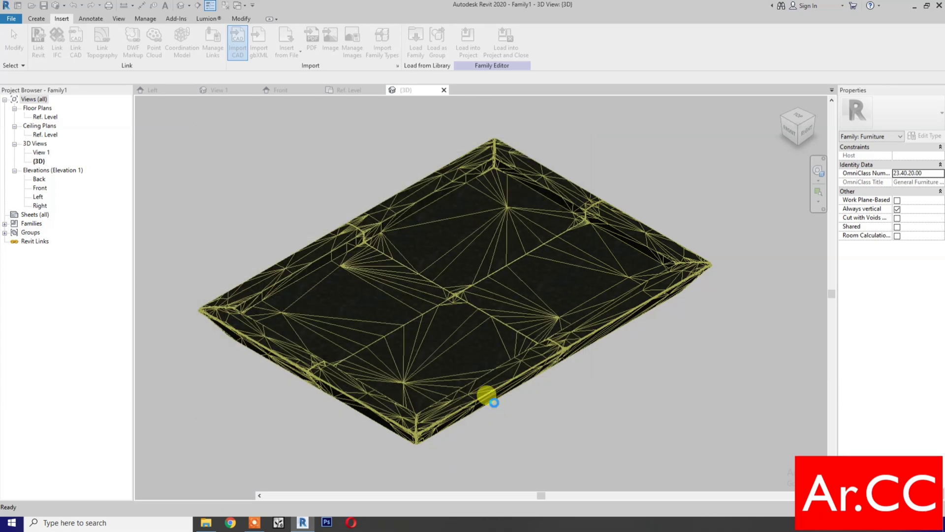
left_click(614, 451)
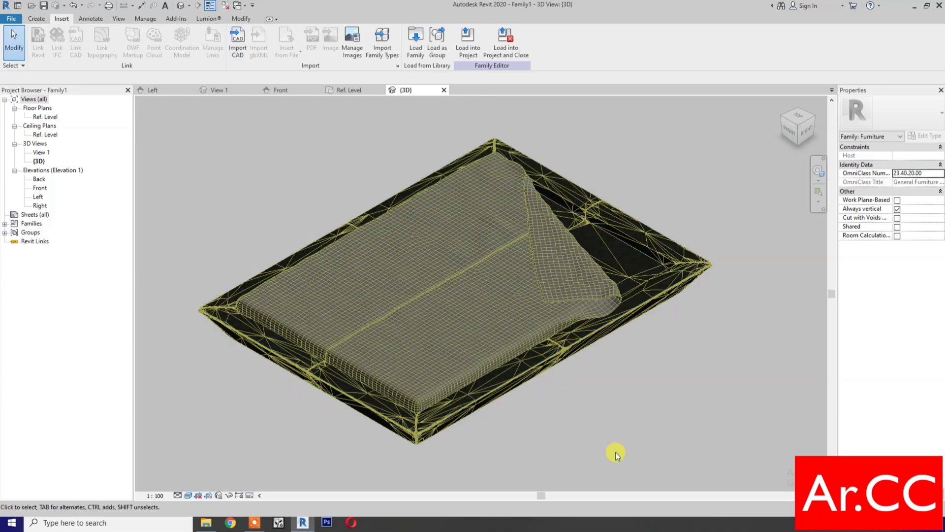
Step: Open the Material Browser with MA and select Render Material 165-165-82
key("m")
key("a")
scroll(226, 282, "down", 1)
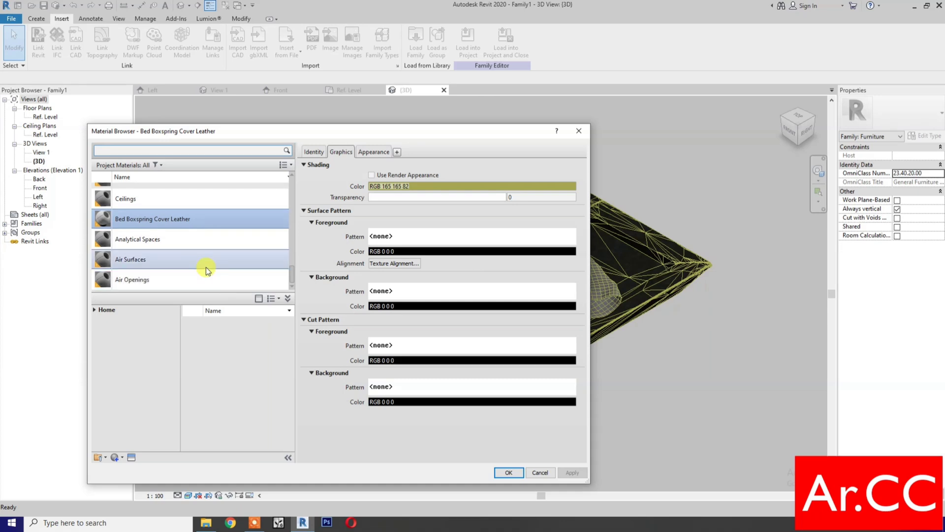
scroll(206, 267, "up", 2)
scroll(205, 267, "up", 2)
scroll(206, 267, "up", 2)
left_click(205, 267)
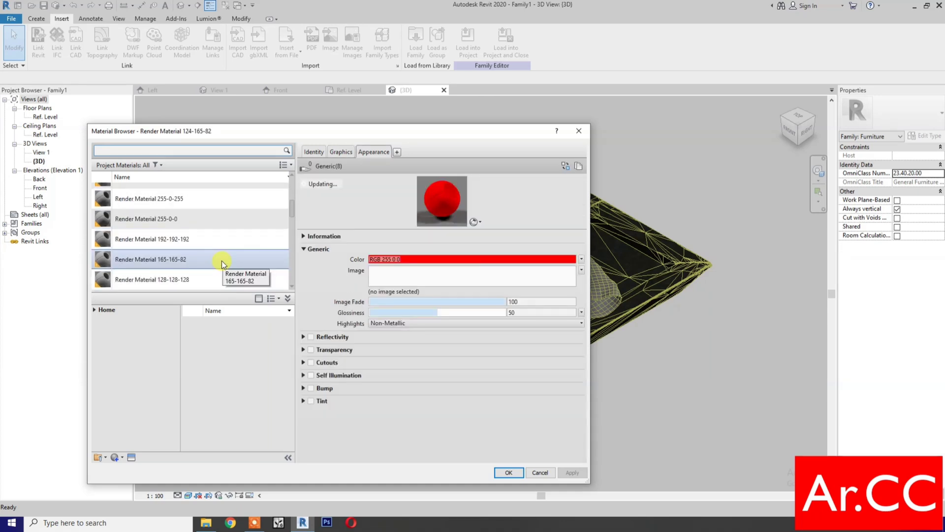
left_click(222, 261)
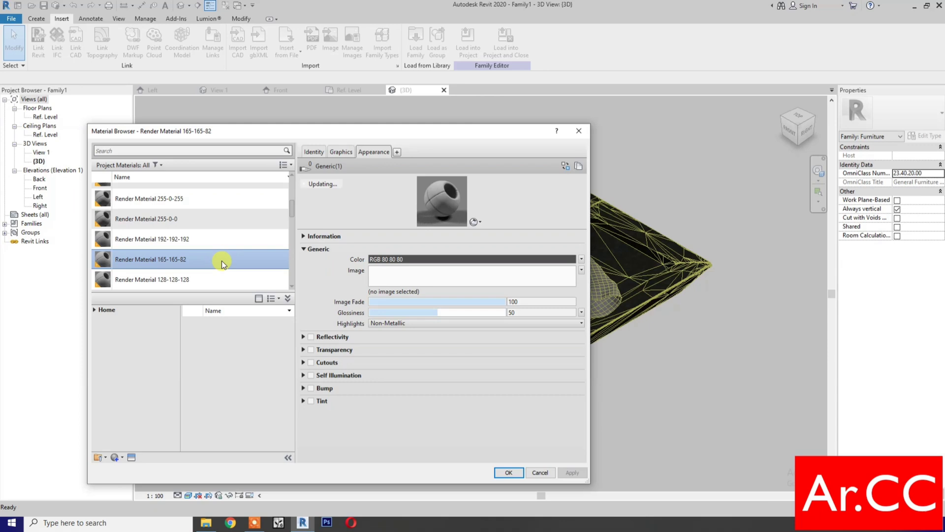
Step: Set that material's appearance colour to red (255,0,0), apply it and close
left_click(392, 262)
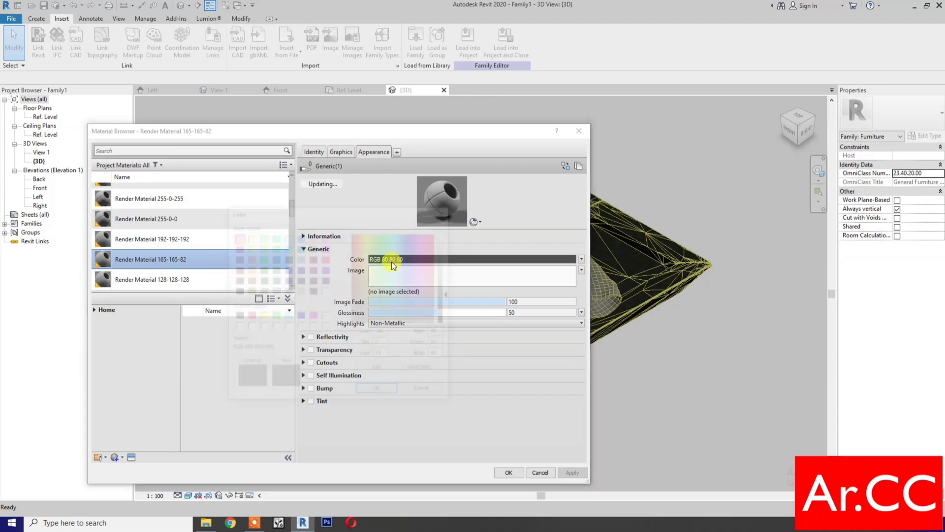
left_click(249, 316)
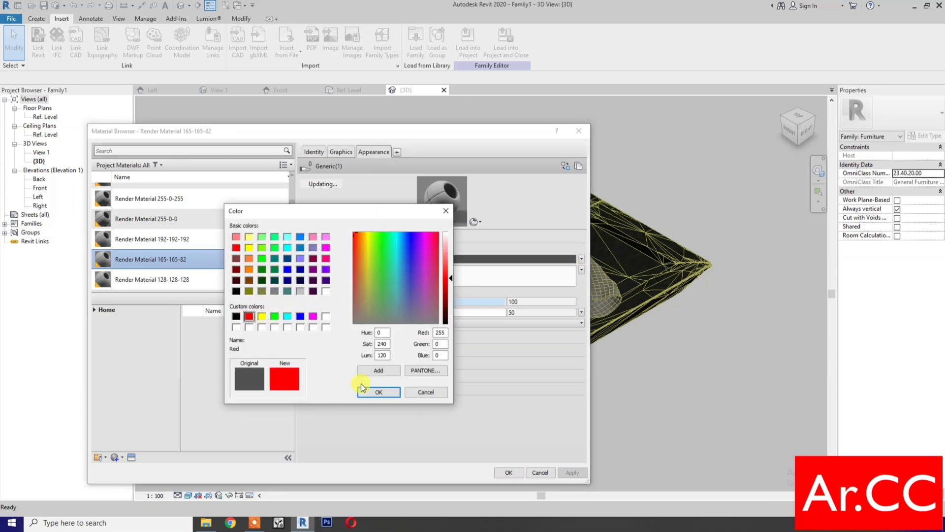
left_click(379, 391)
left_click(564, 473)
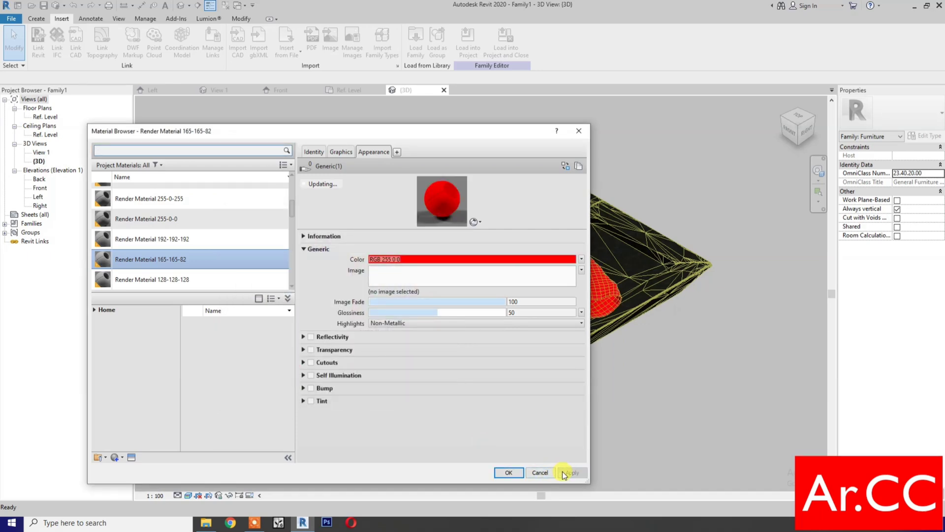
left_click(506, 472)
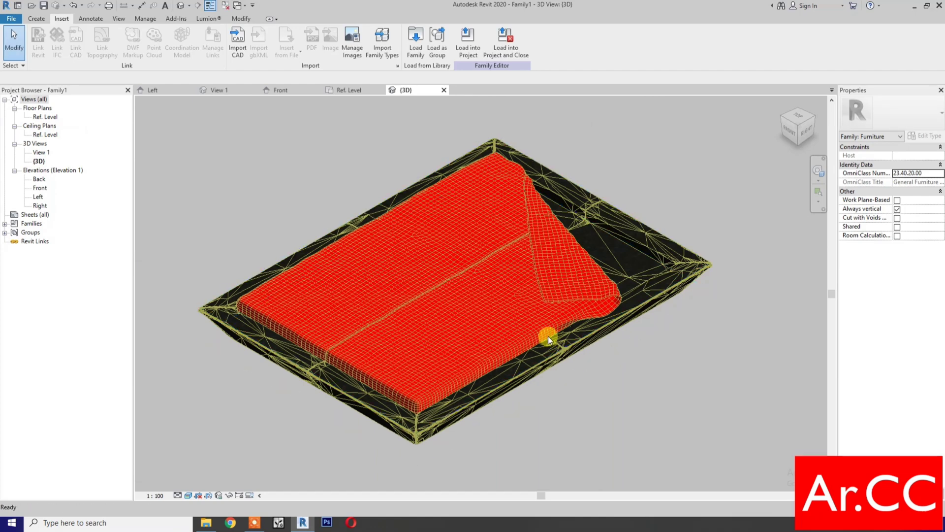
Step: Rename Render Material 165-165-82 to 'Bed Conforter' in the Material Browser
key("m")
key("a")
scroll(234, 282, "down", 1)
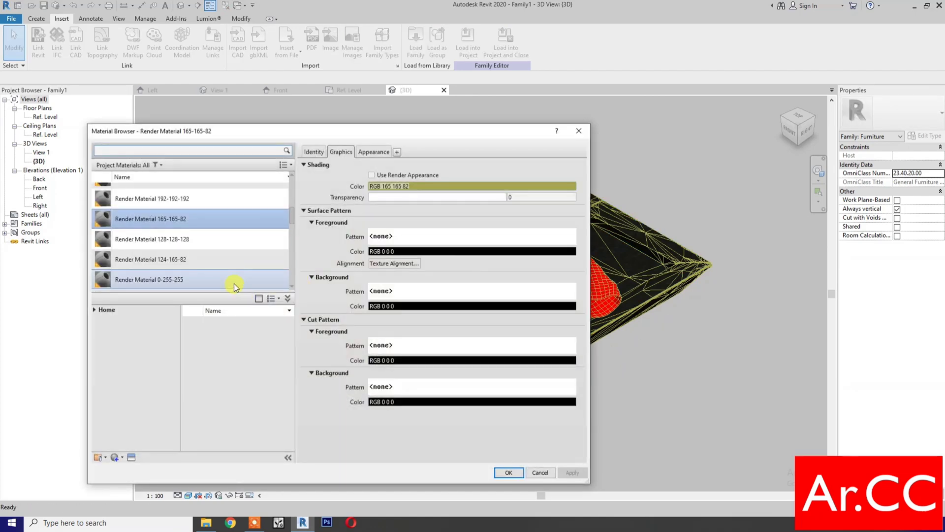
right_click(167, 219)
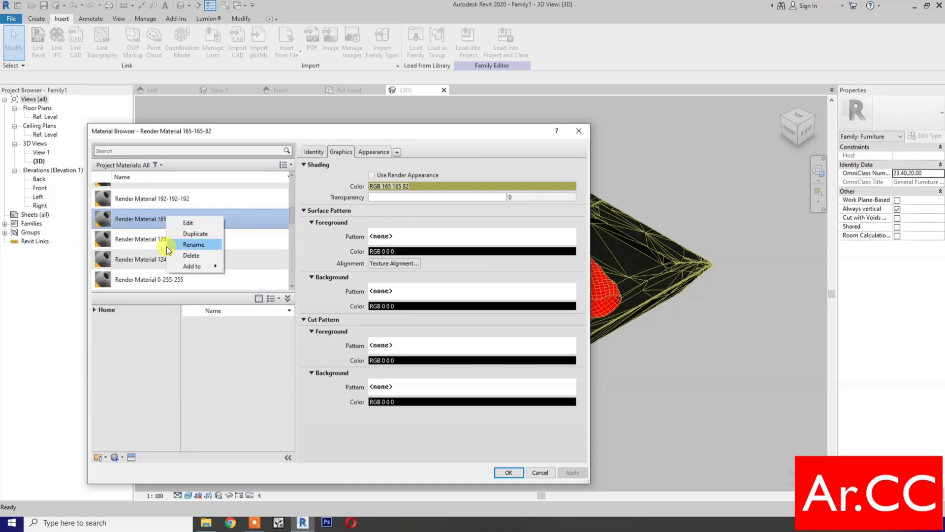
left_click(204, 242)
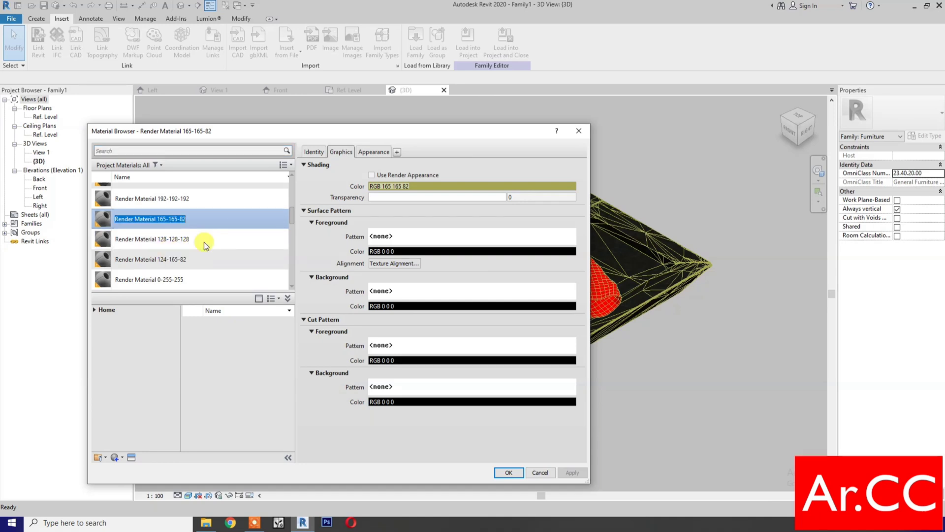
type("Be")
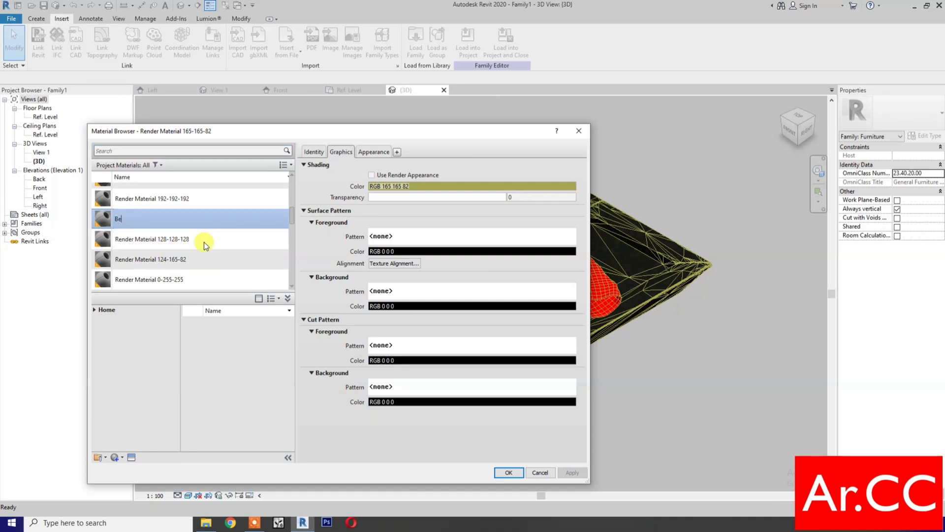
type("d")
key("Return")
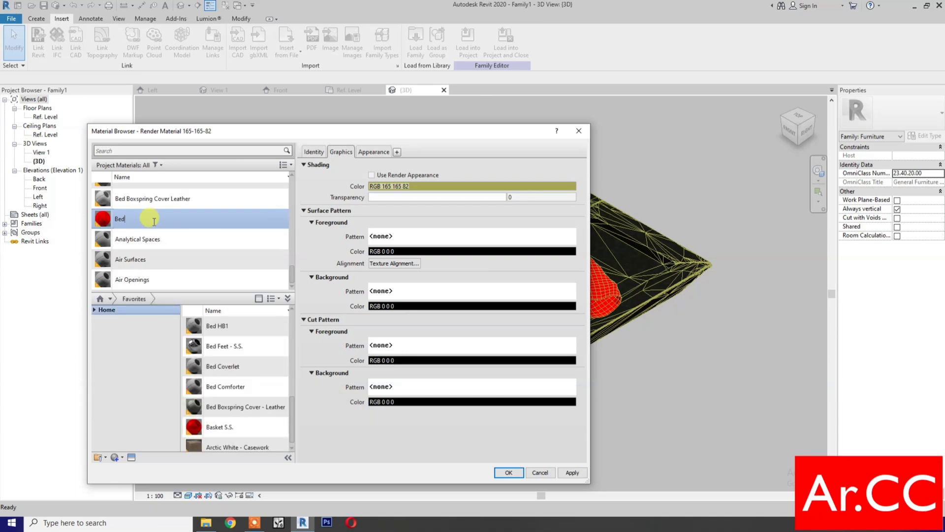
type(" Confo")
type("rte")
type("r")
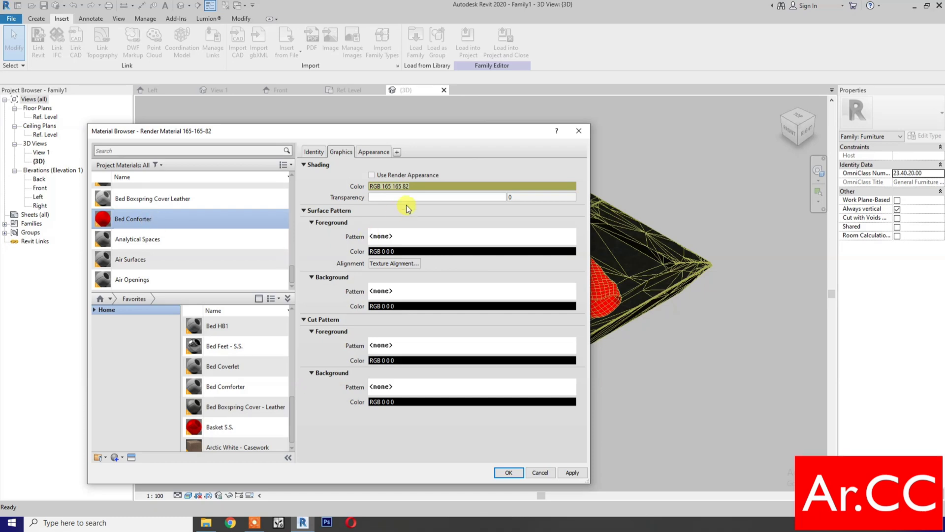
Step: Set the Bed Conforter appearance colour to grey 128,128,128
left_click(376, 153)
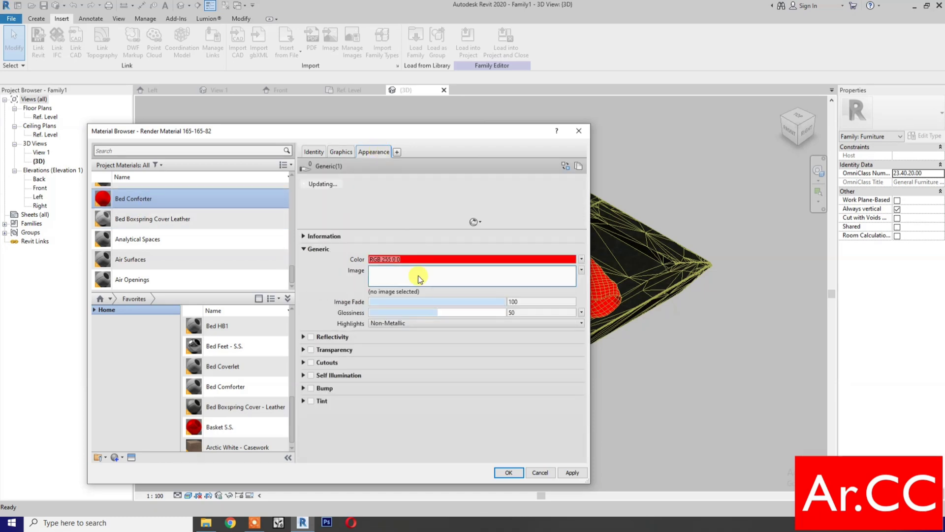
left_click(422, 261)
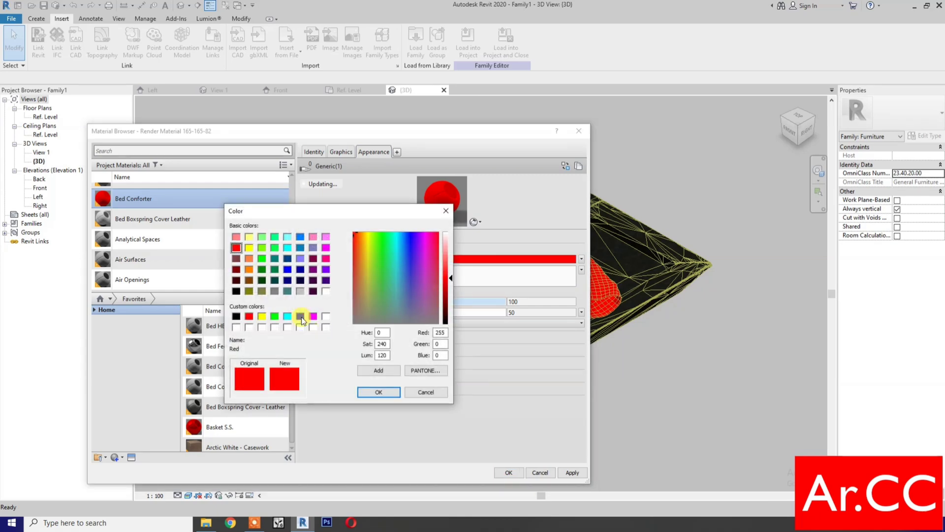
left_click(274, 290)
left_click(378, 393)
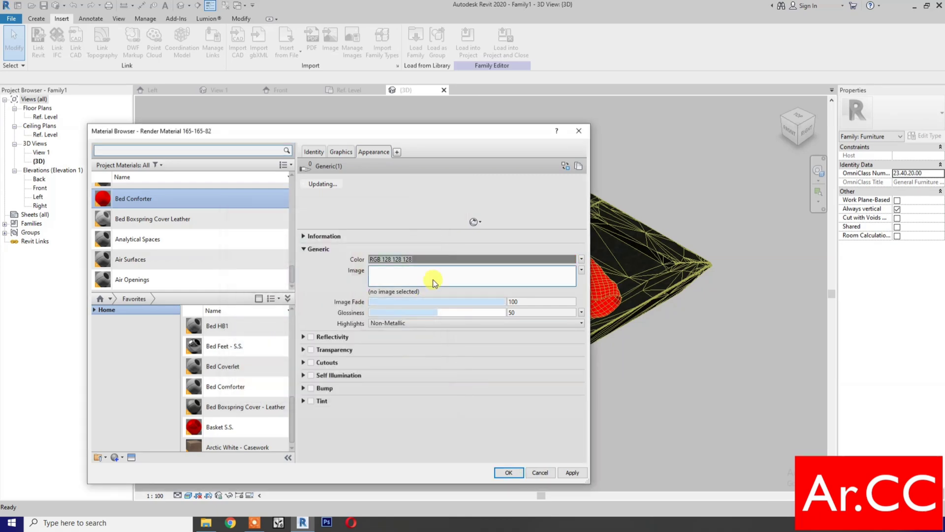
Step: Load AS2_cloth_10_bump.jpg from My Textures > Cloth as the material image
left_click(435, 276)
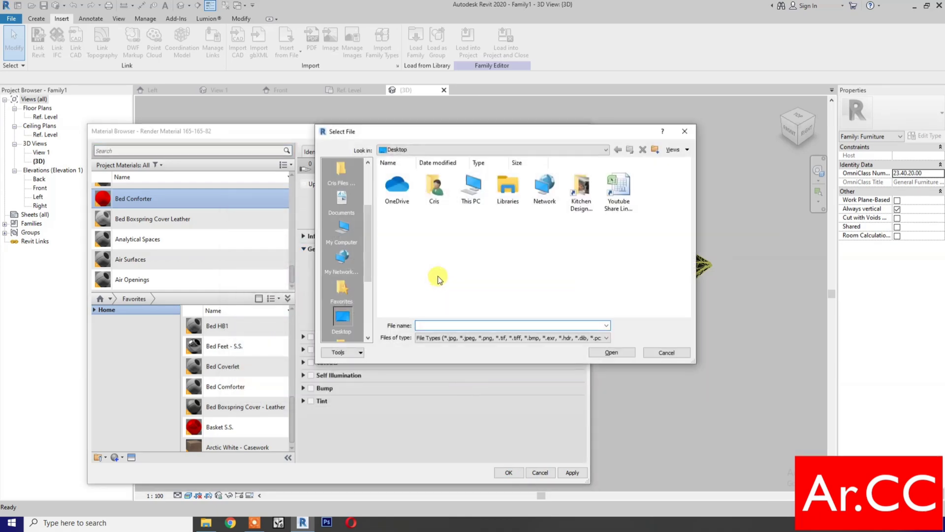
left_click(342, 201)
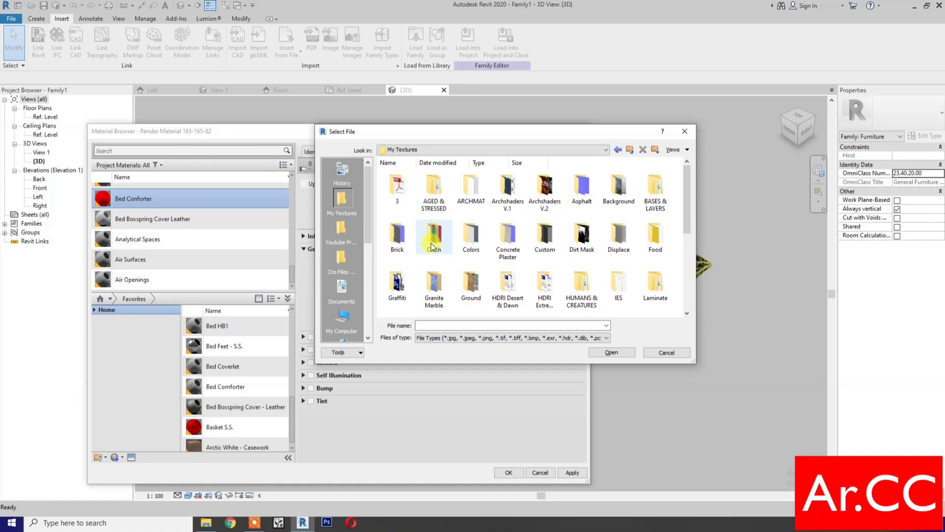
double_click(431, 244)
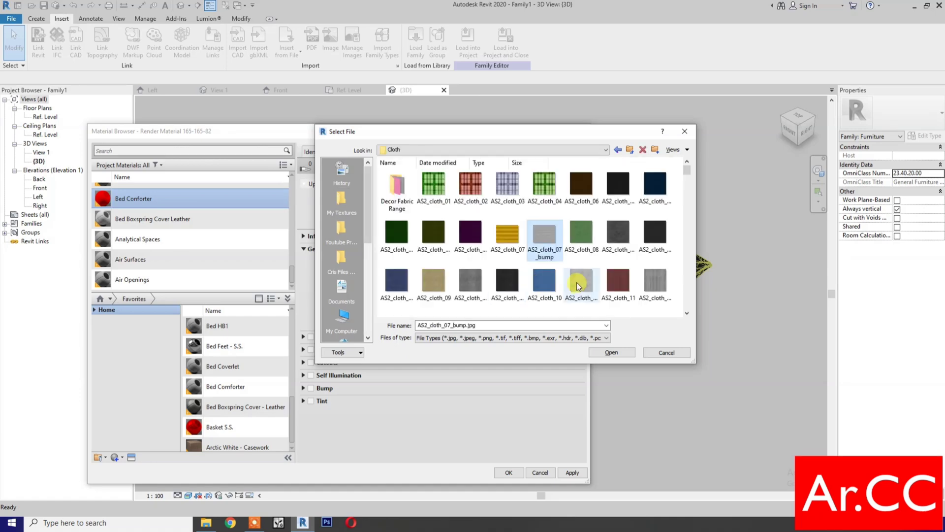
left_click(577, 282)
left_click(609, 352)
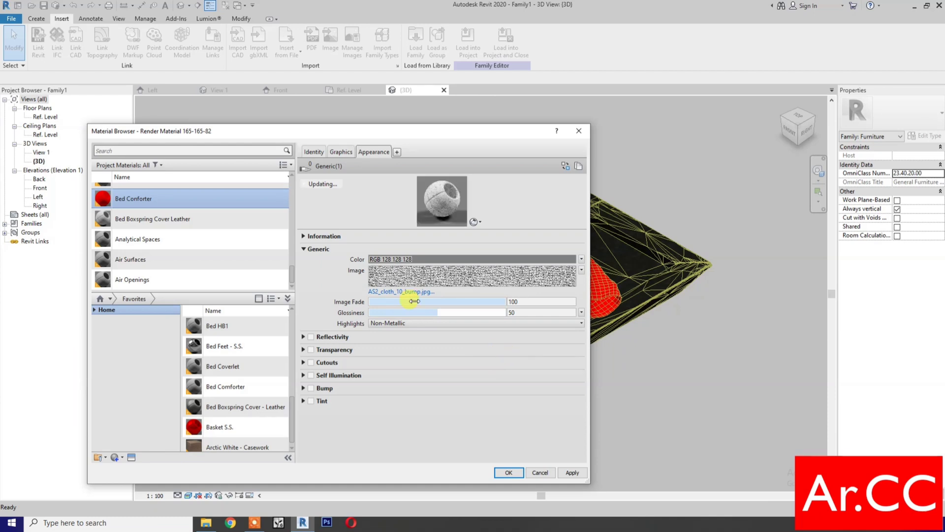
Step: Enable Use Render Appearance in Graphics, then apply and close the material
left_click(343, 152)
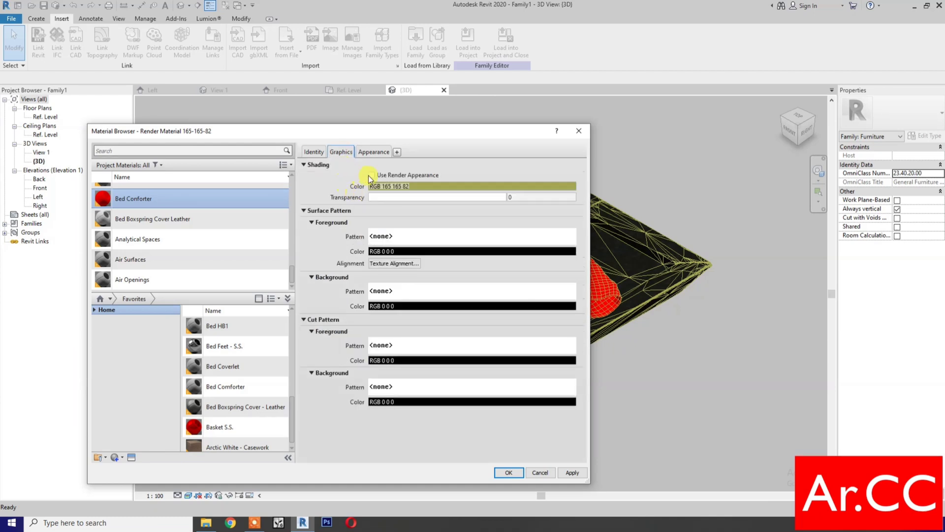
left_click(372, 176)
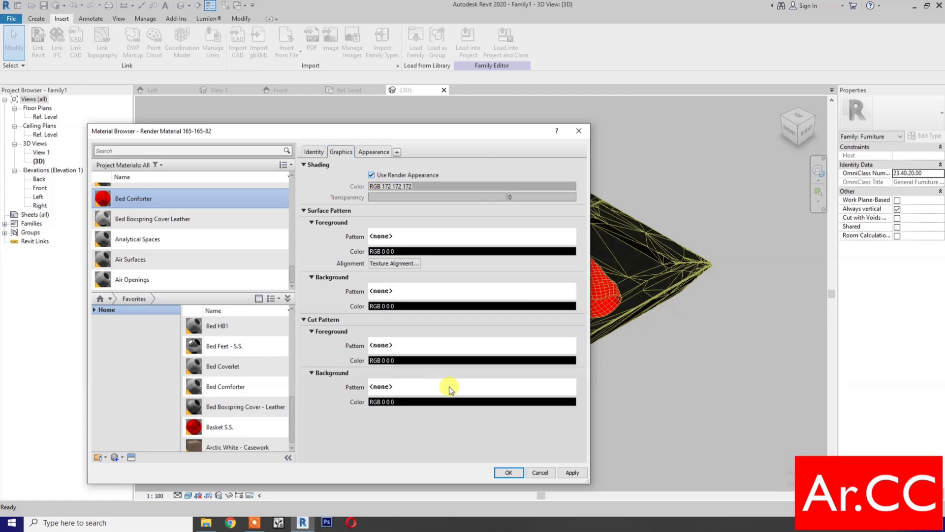
left_click(571, 471)
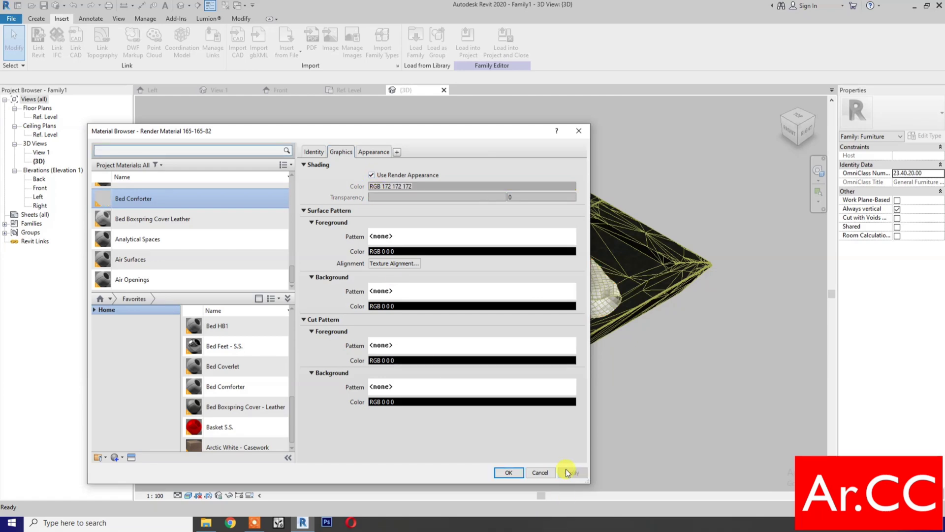
left_click(497, 477)
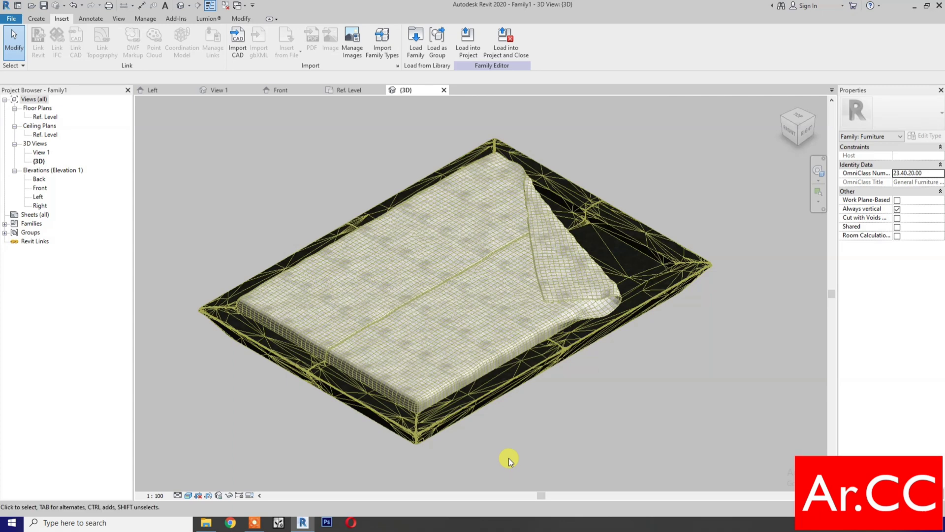
Step: Import Bed 3.DWG from the Desktop into the bed family
left_click(240, 43)
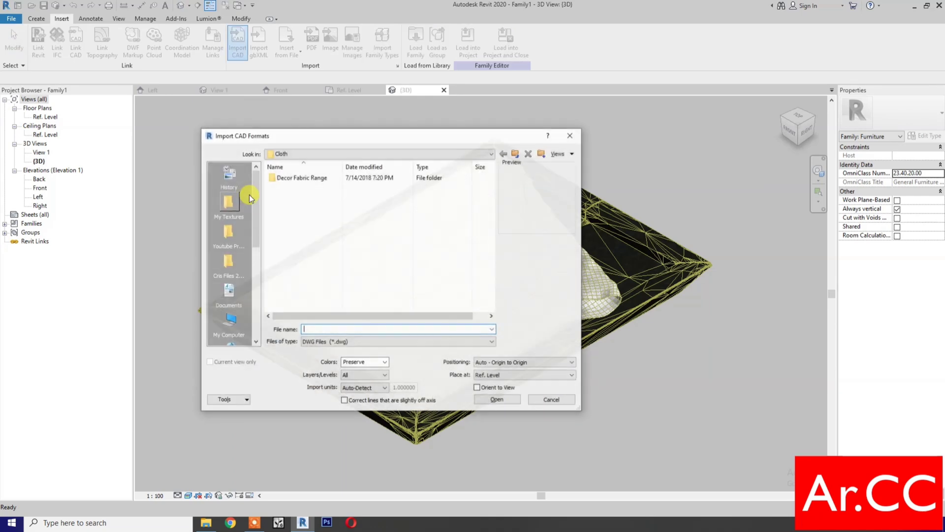
left_click(282, 154)
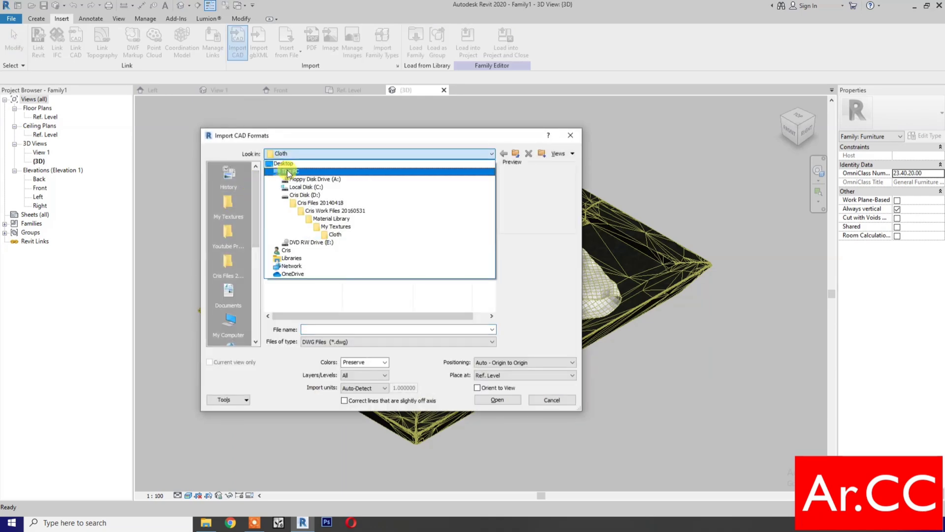
left_click(288, 165)
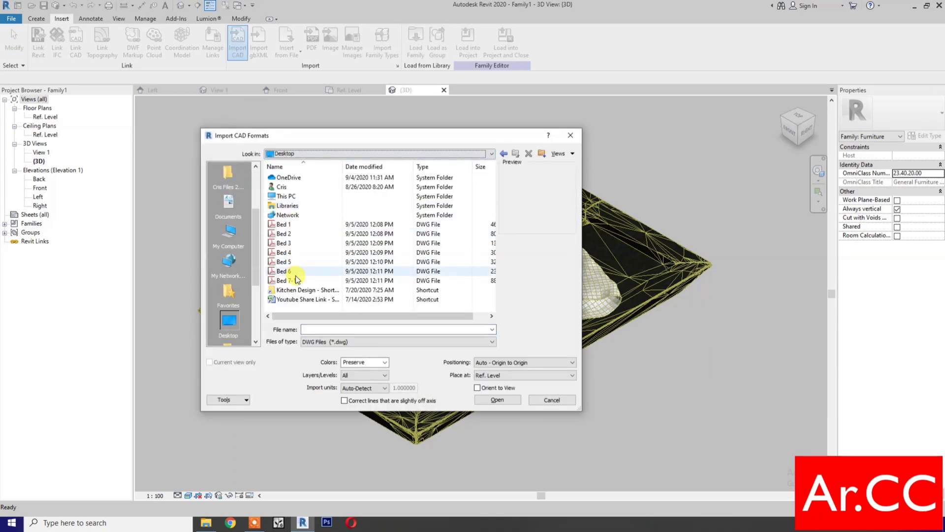
left_click(291, 243)
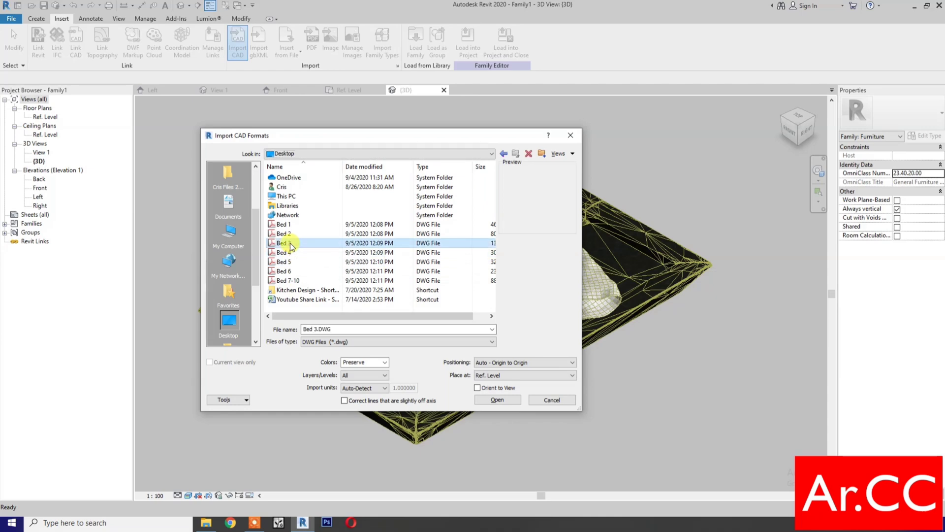
left_click(495, 400)
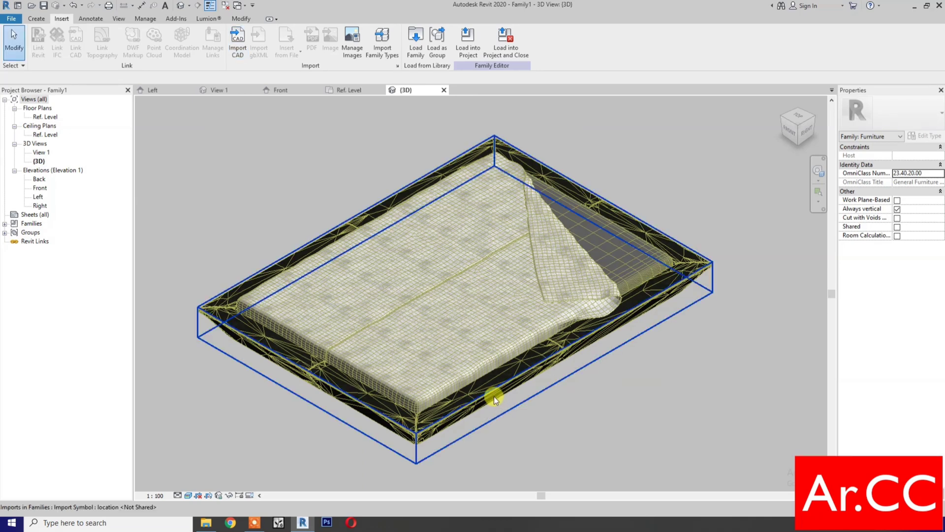
Step: Deselect the import and select Render Material 165-165-82 in the MAT browser
left_click(295, 212)
key("m")
key("a")
key("t")
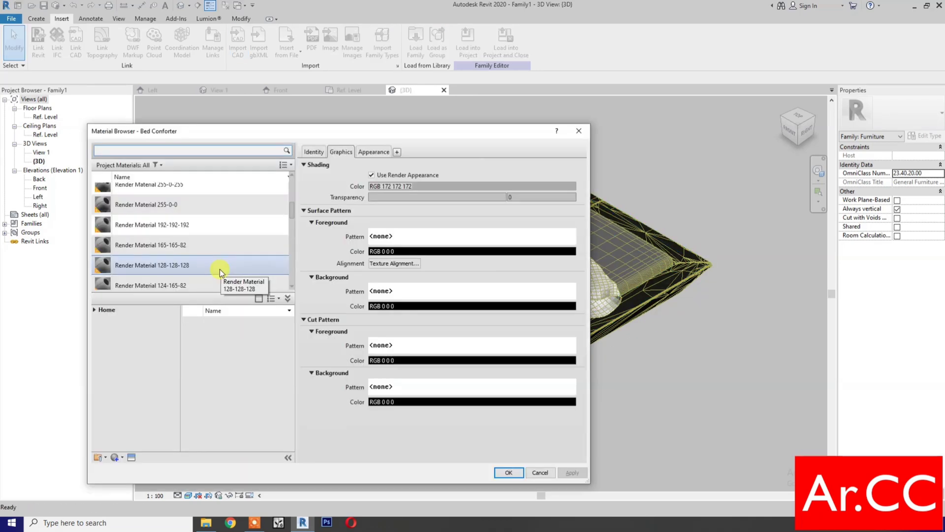
left_click(214, 247)
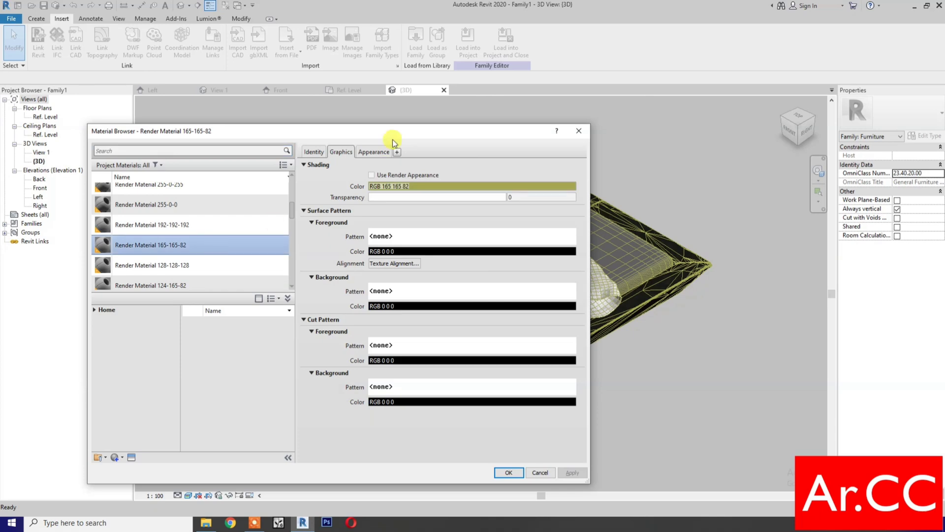
Step: Change the material's appearance colour to red (255,0,0) and apply it
left_click(372, 152)
left_click(418, 259)
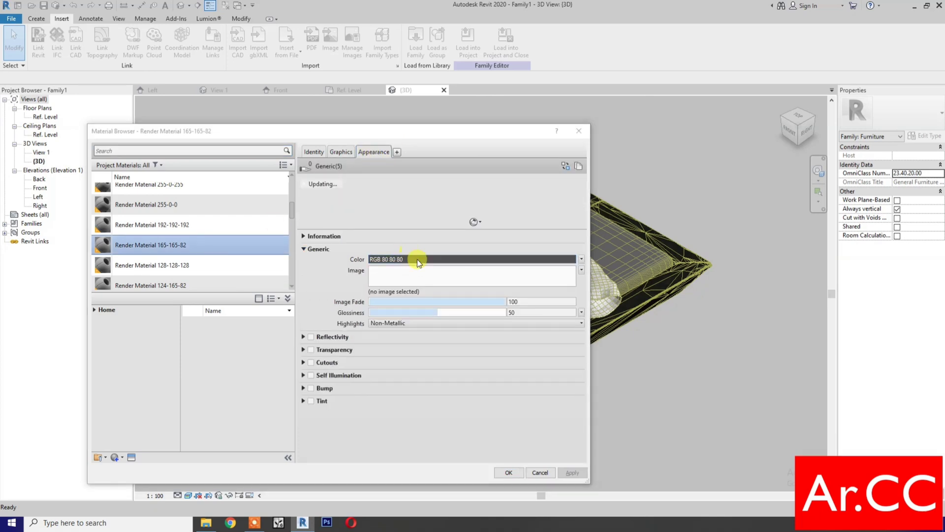
left_click(250, 317)
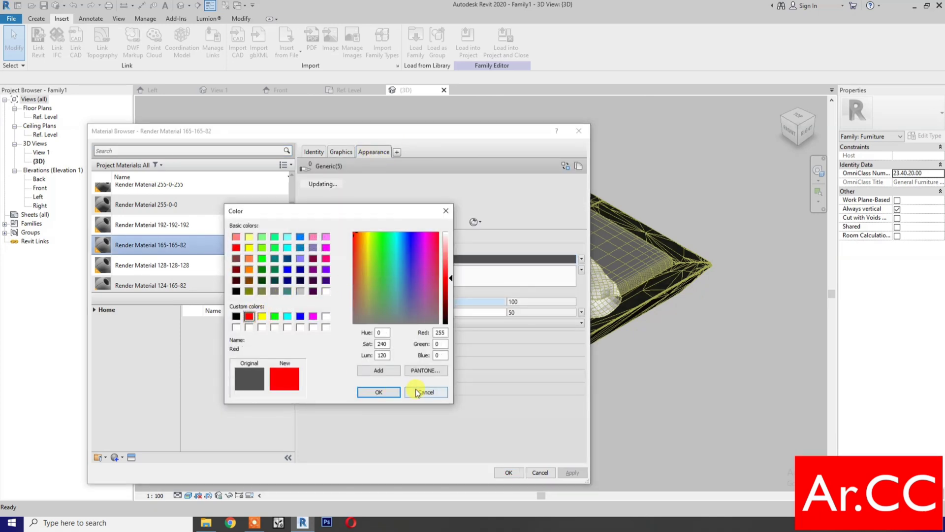
left_click(383, 394)
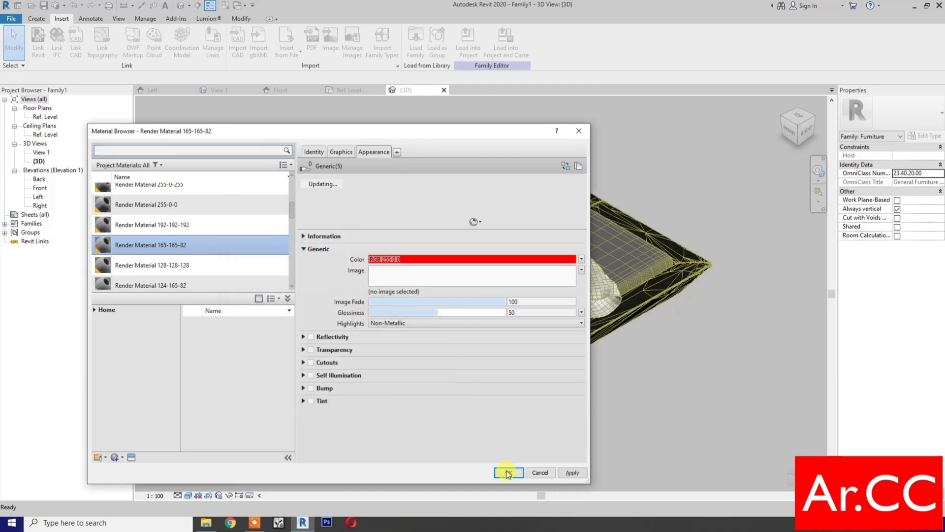
left_click(568, 475)
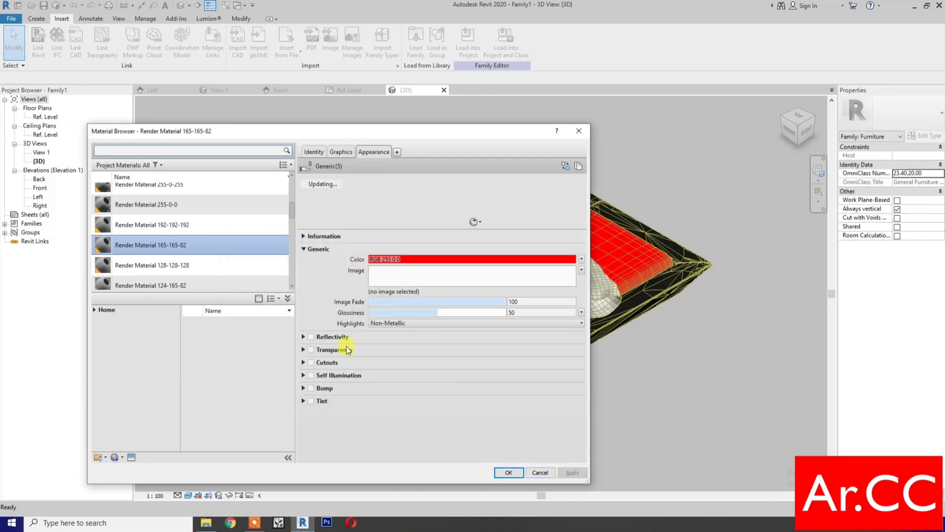
Step: Start renaming the material to 'Bed Mattress'
right_click(185, 241)
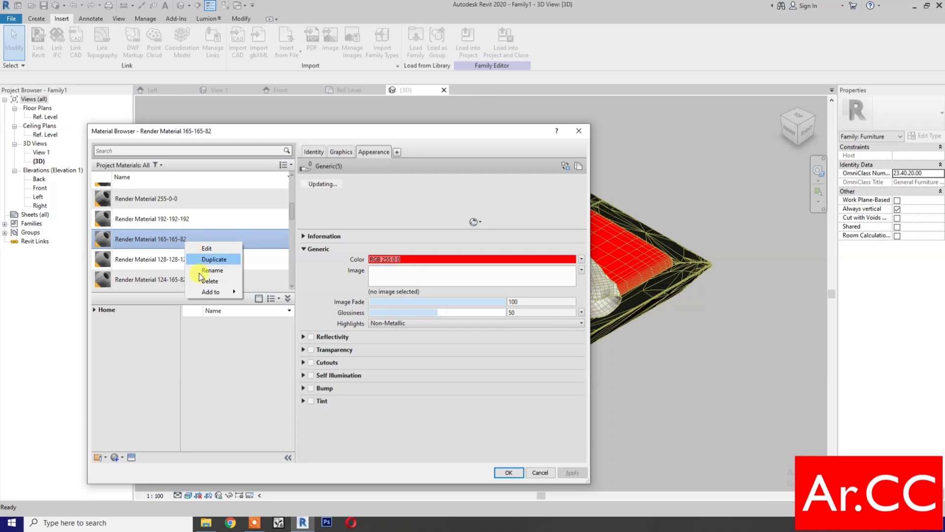
left_click(219, 269)
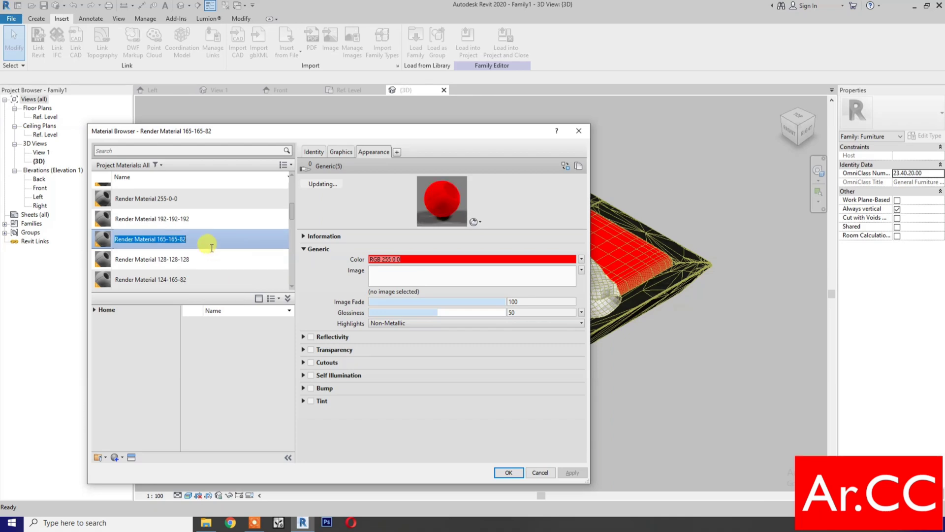
type("Bed")
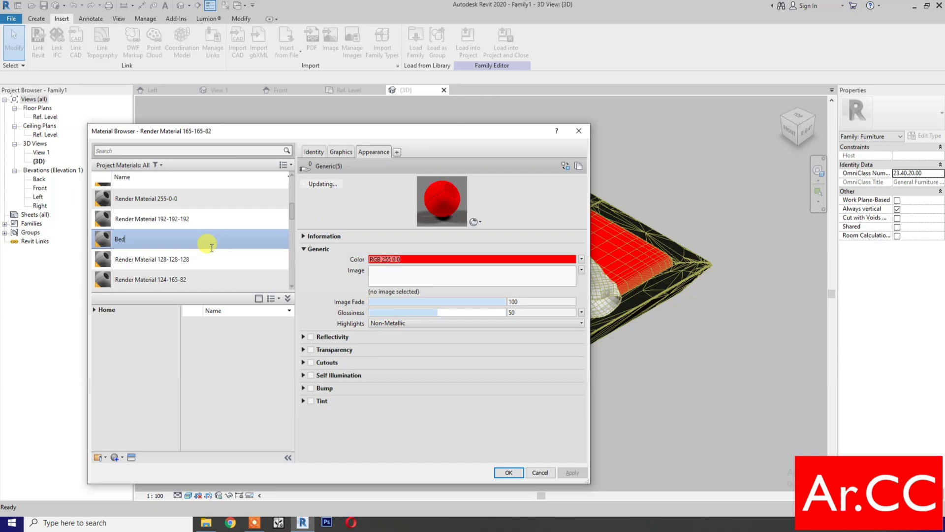
type("M")
type("re")
type("ss")
Step: Set the Bed Mattress base colour to white
left_click(407, 258)
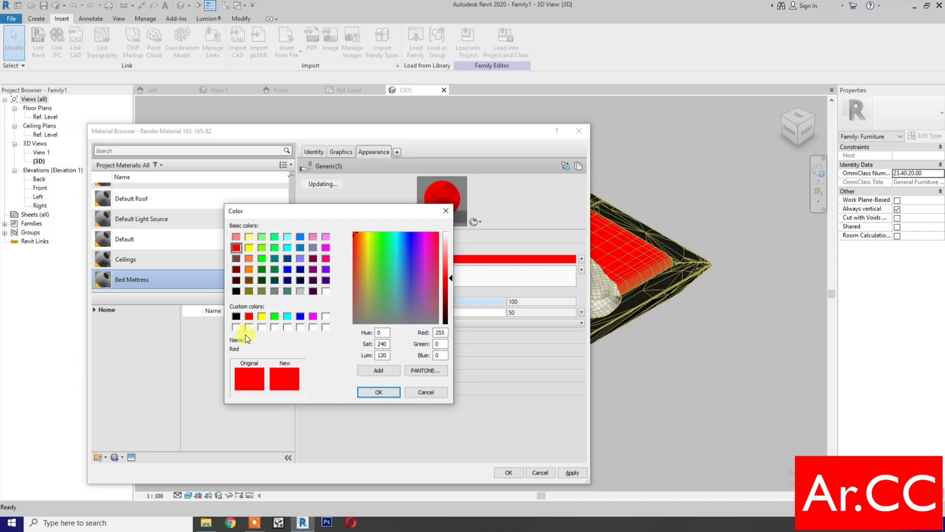
left_click(326, 316)
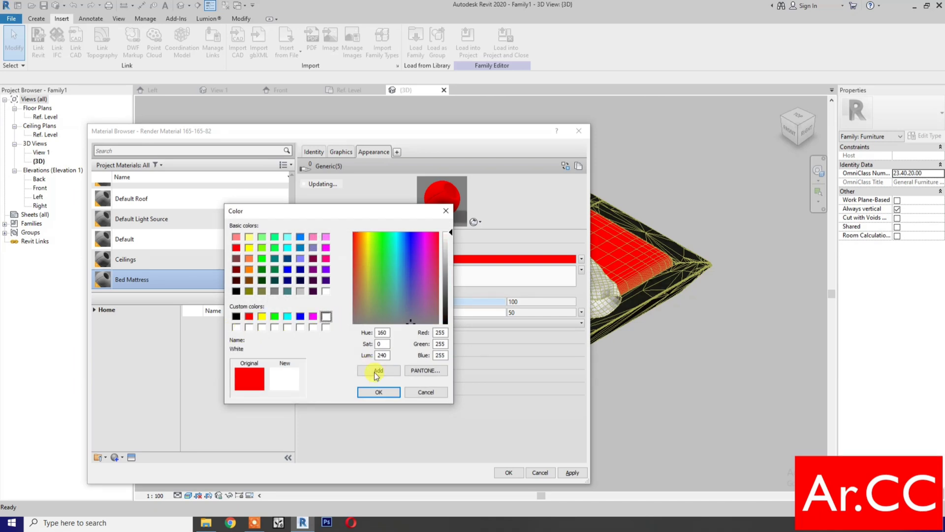
left_click(386, 392)
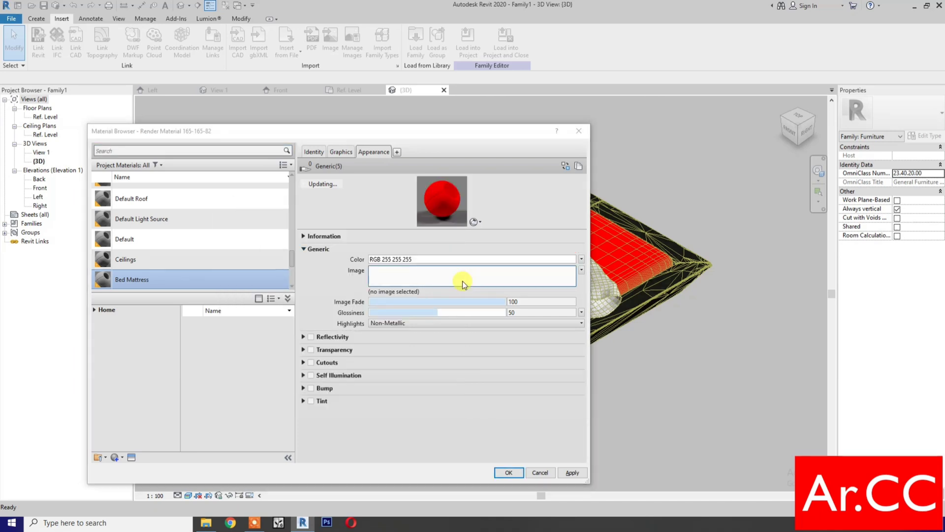
Step: Assign the AS2_cloth_03.jpg plaid image from My Textures > Cloth, apply, and close
left_click(462, 281)
scroll(340, 212, "up", 3)
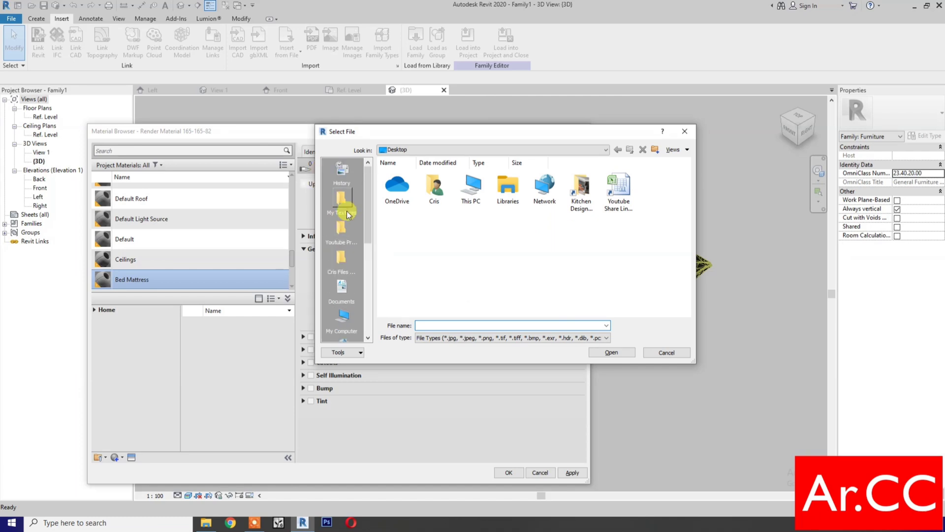
left_click(345, 204)
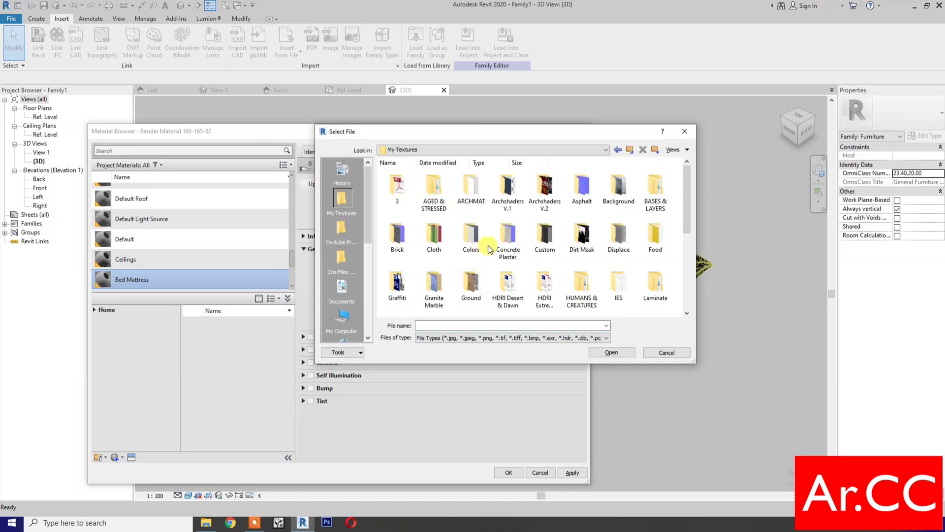
double_click(432, 241)
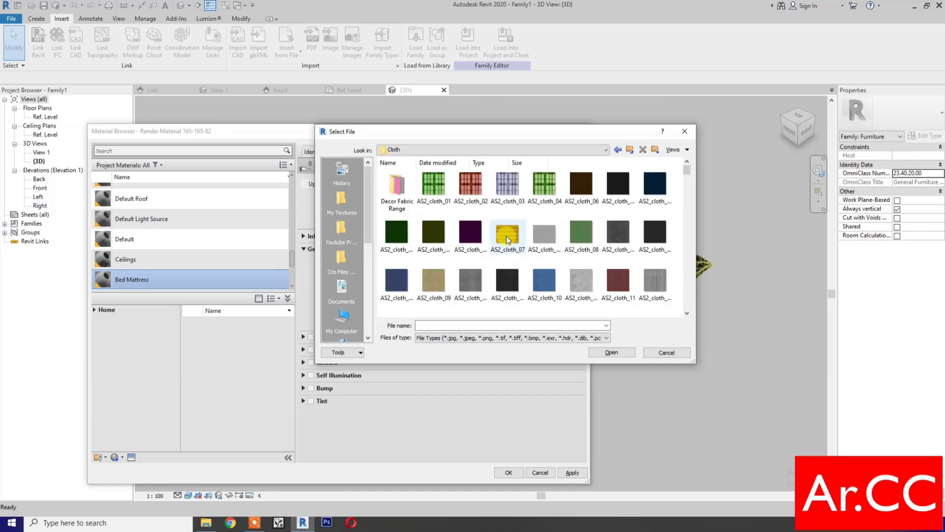
left_click(507, 184)
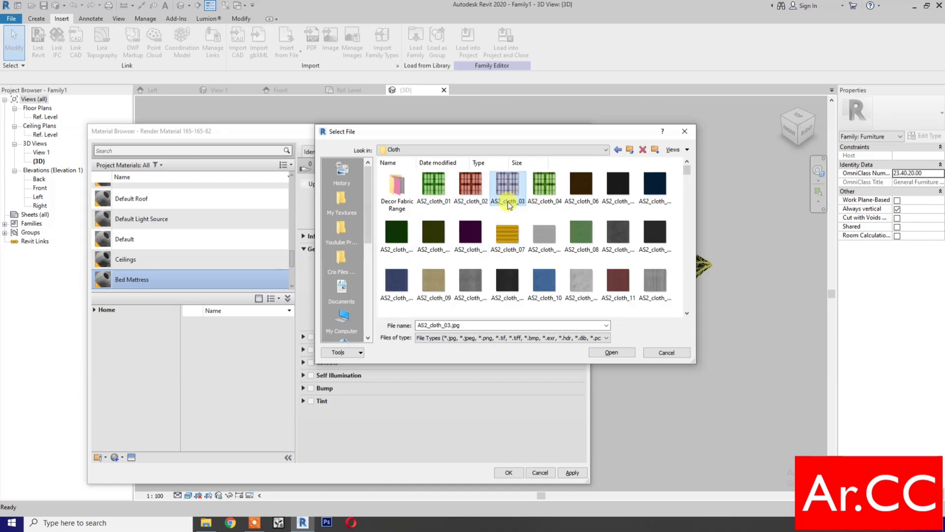
left_click(610, 352)
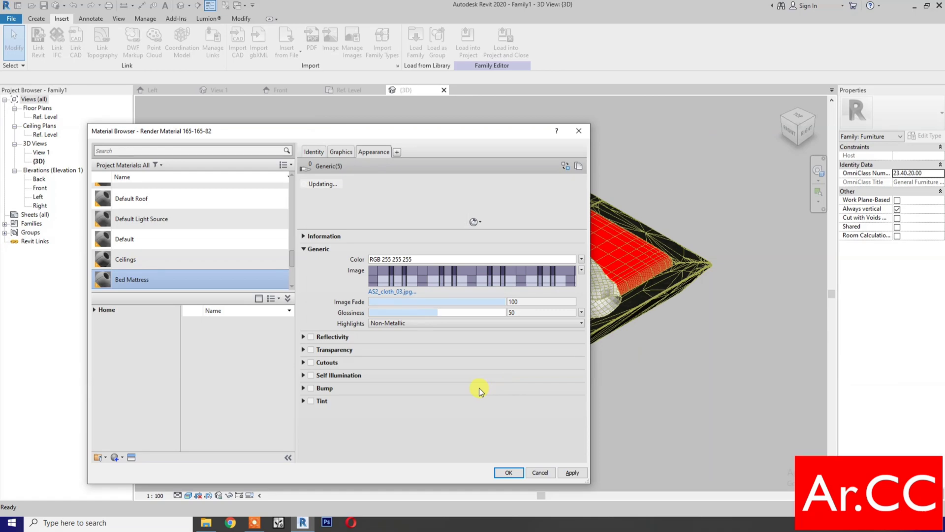
left_click(572, 473)
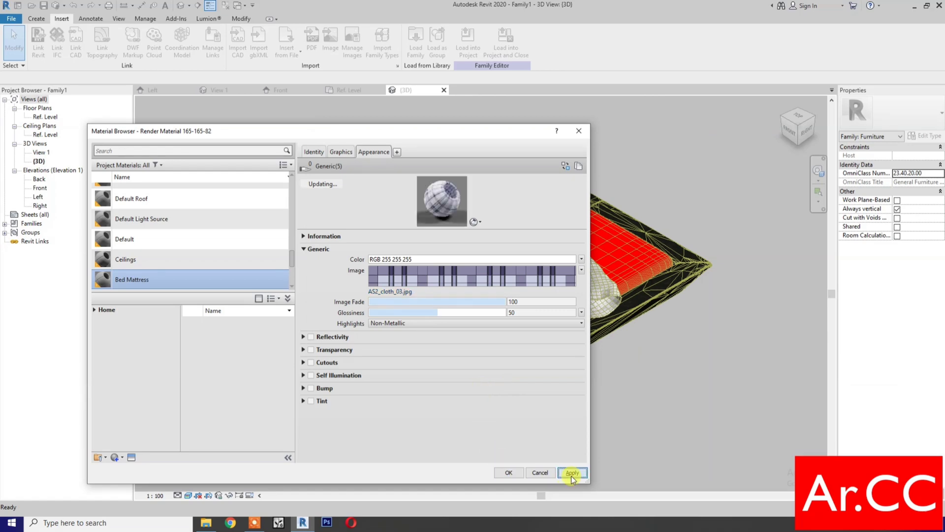
left_click(514, 473)
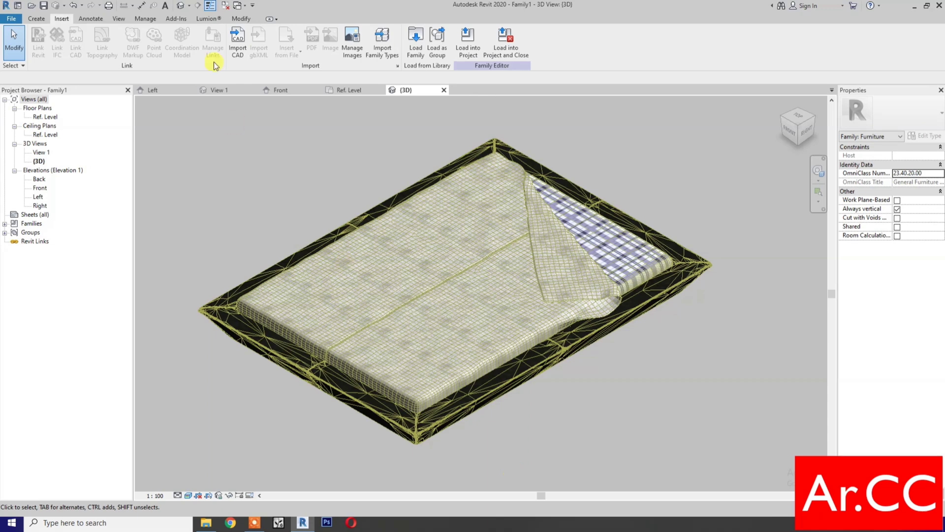
Step: Import Bed 4.DWG from the Desktop to add the bed legs
left_click(235, 49)
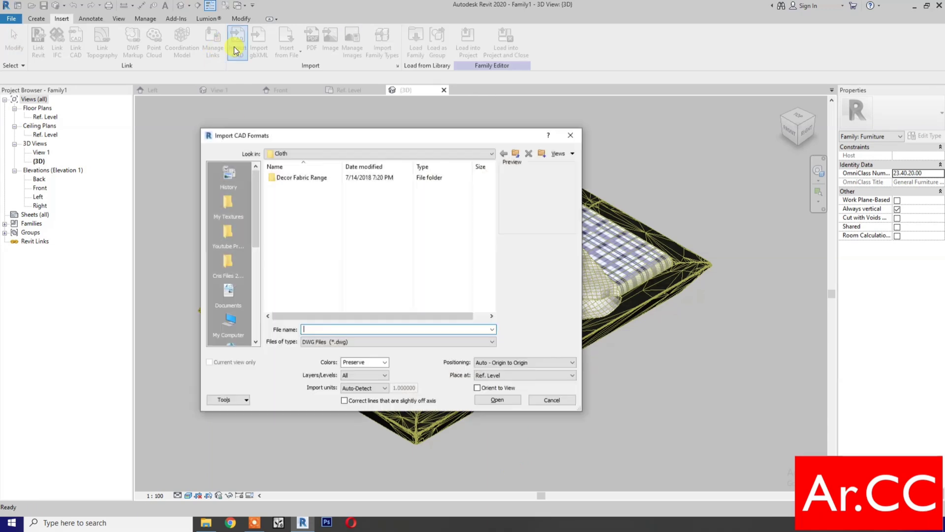
left_click(290, 153)
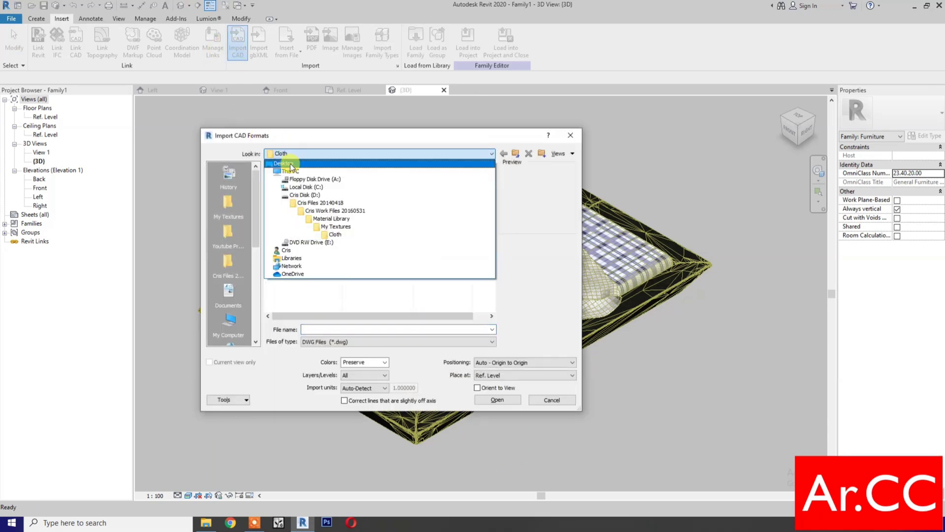
left_click(290, 163)
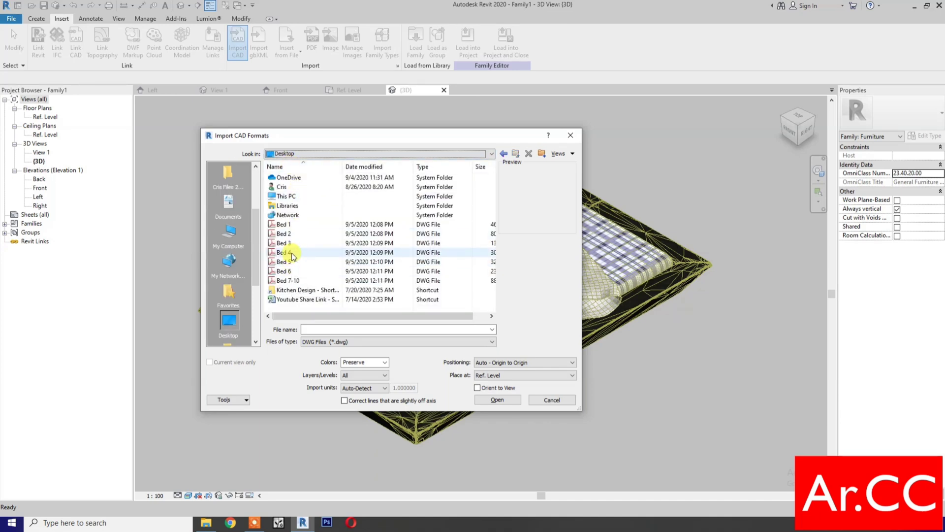
left_click(292, 253)
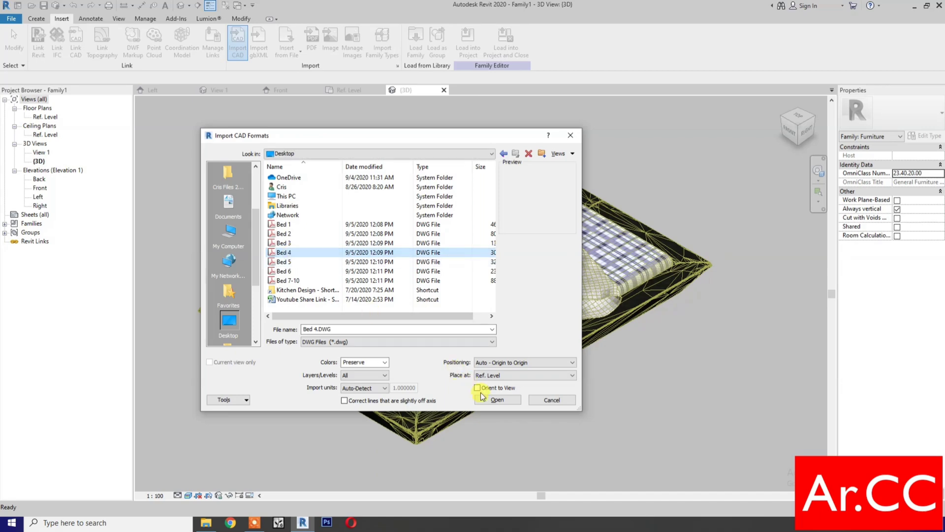
left_click(488, 399)
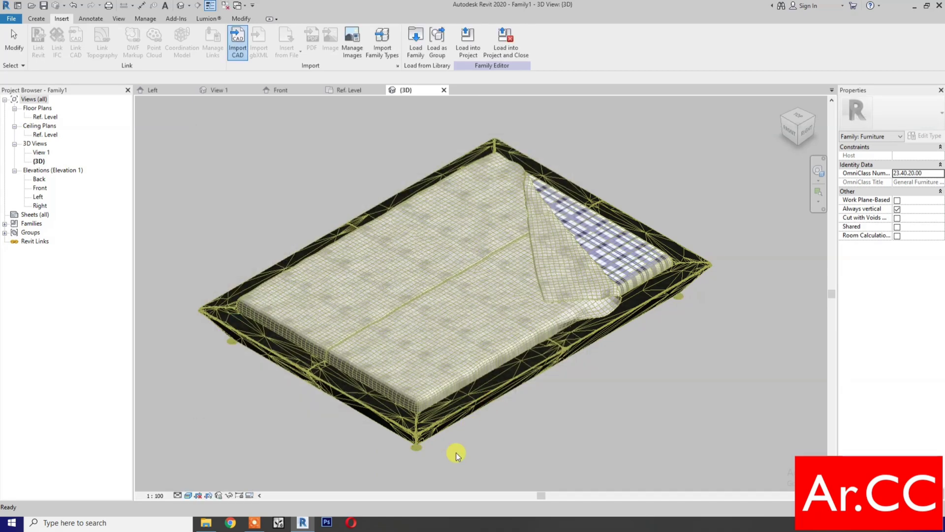
Step: Open the Material Browser with the MAT alias
key("m")
key("a")
key("t")
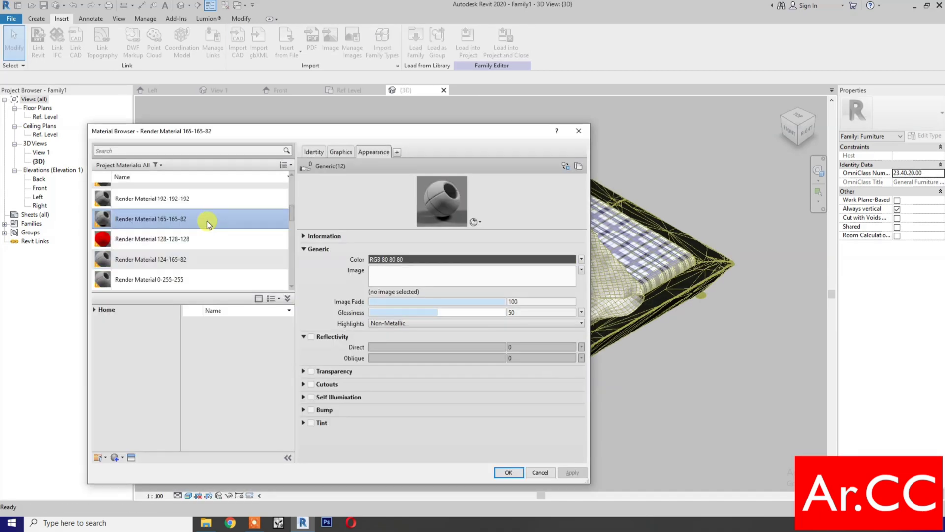
Step: Make Render Material 165-165-82 red (255,0,0) for the legs and zoom in on a foot
left_click(435, 259)
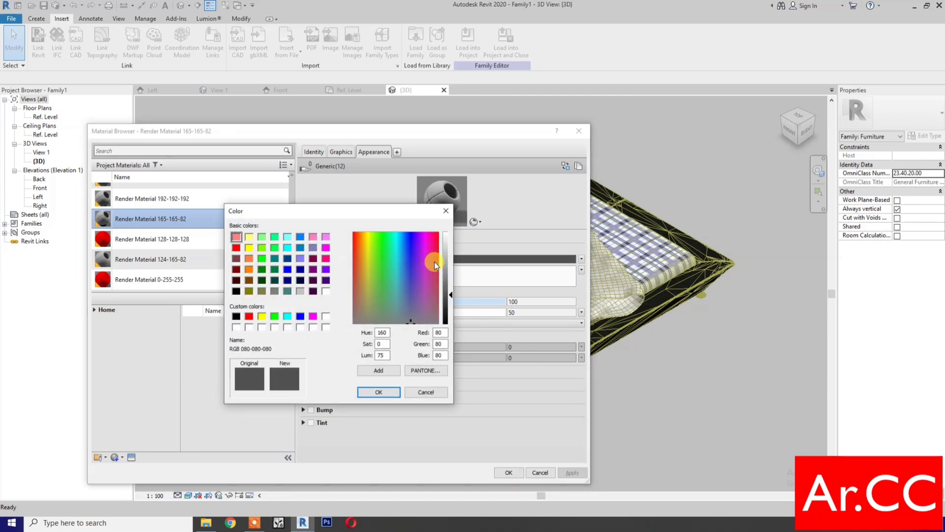
left_click(248, 317)
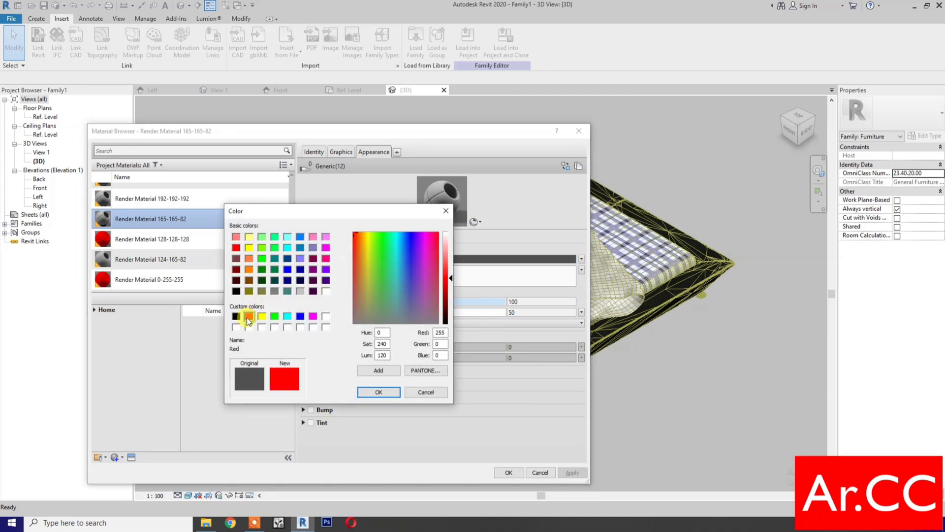
left_click(378, 392)
left_click(502, 473)
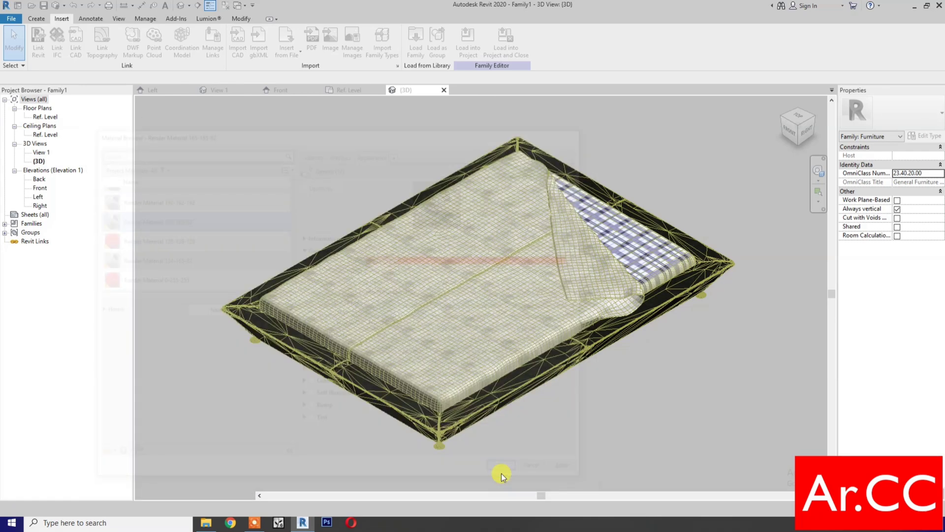
scroll(438, 458, "up", 3)
scroll(428, 436, "up", 3)
scroll(427, 436, "up", 4)
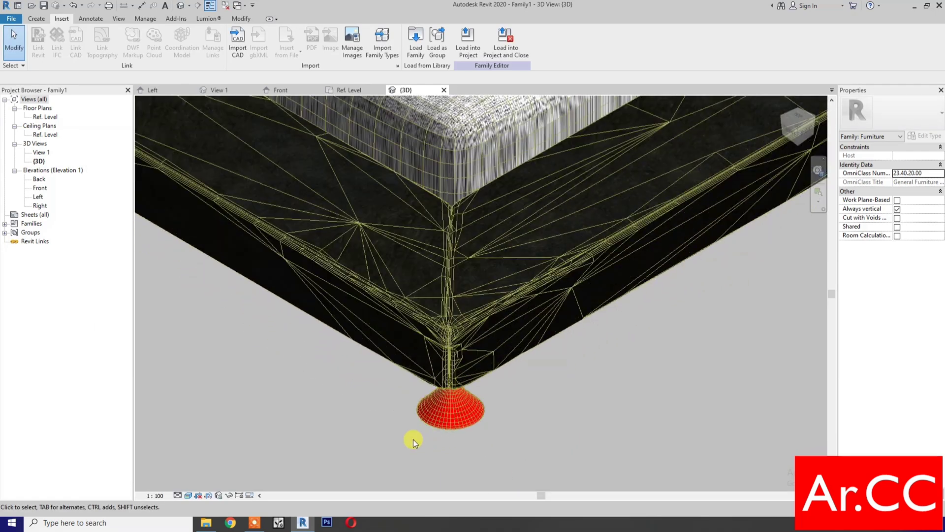
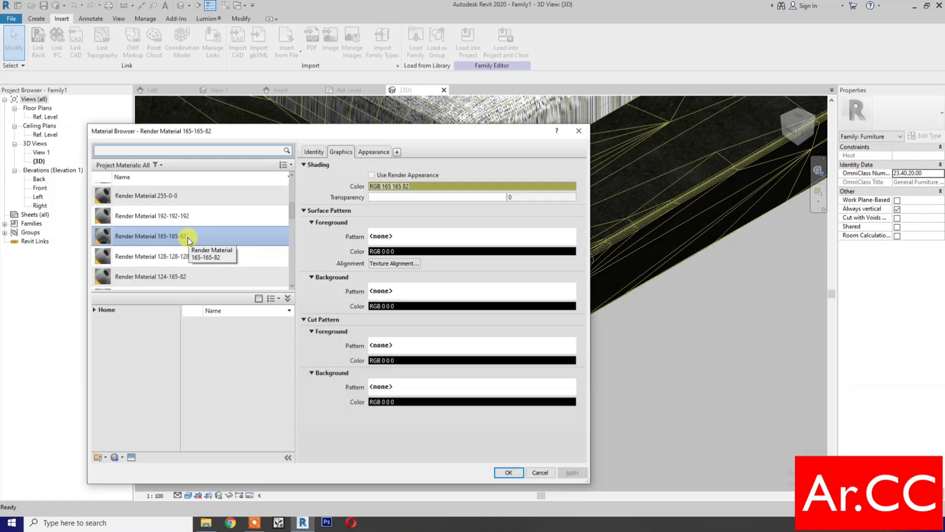
Step: Rename the 165-165-82 render material to Bed Feet S.S
right_click(187, 238)
left_click(219, 266)
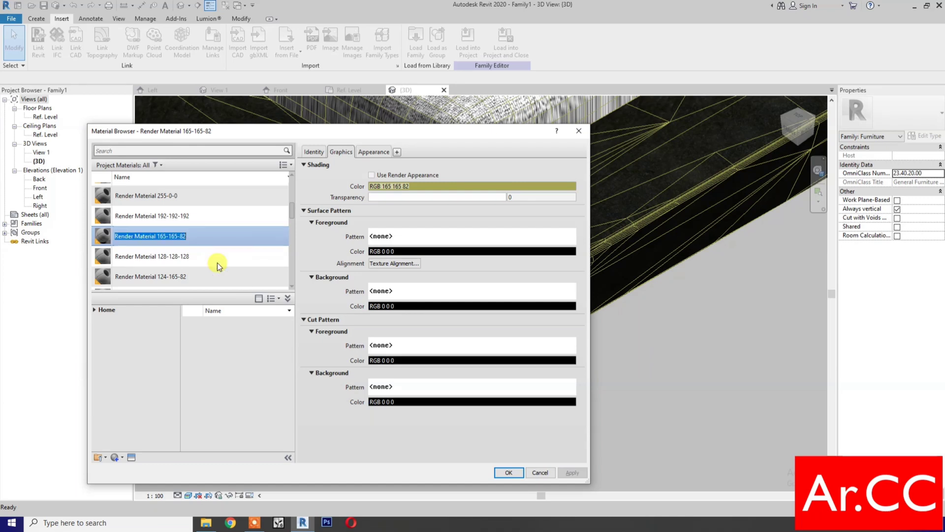
type("B")
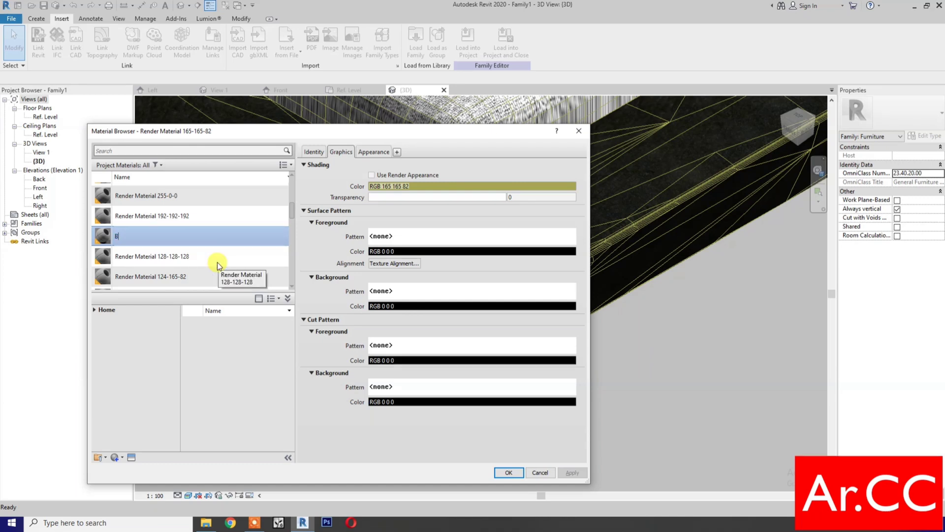
type("ed")
type(" F")
type("ett")
key("BackSpace")
key("BackSpace")
type("et ")
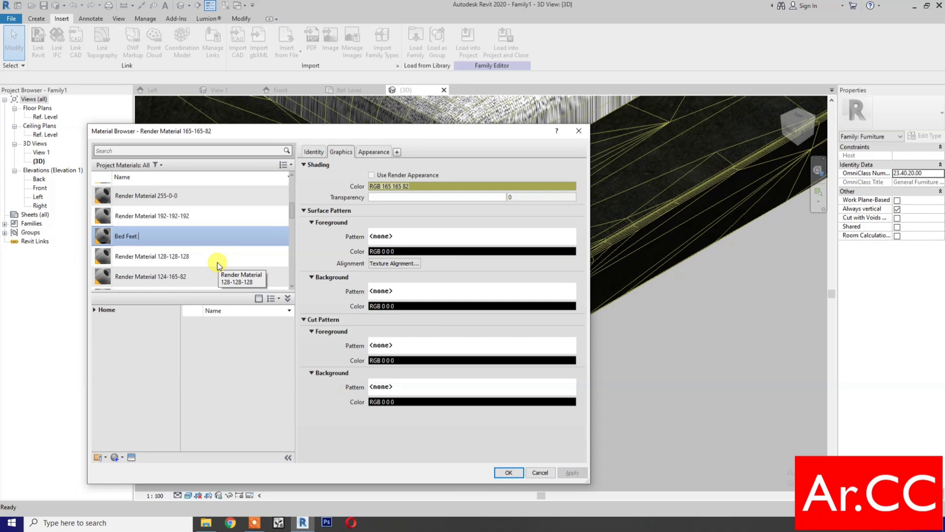
type("S.")
type("S.")
key("Return")
Step: Set the material's appearance colour to grey
left_click(382, 153)
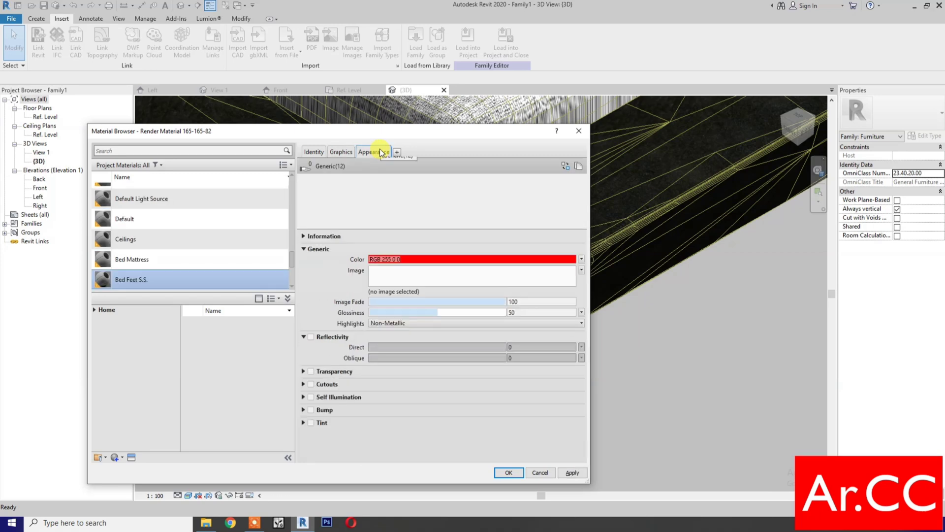
left_click(448, 258)
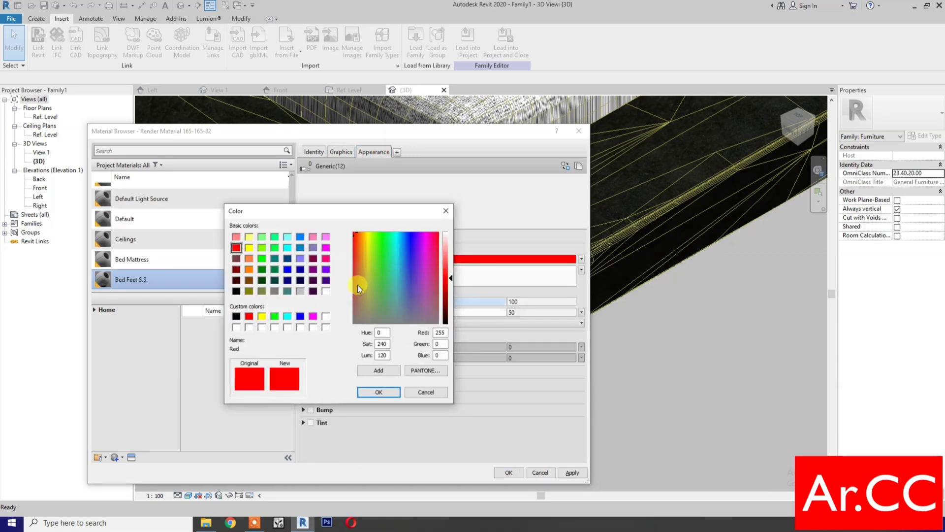
left_click(275, 290)
left_click(378, 392)
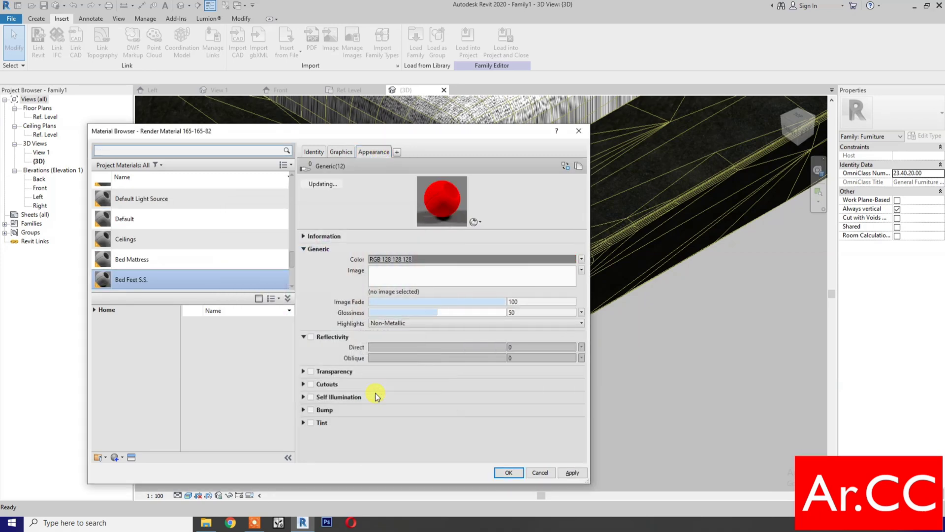
Step: Turn on reflectivity at 100/100, use metallic highlights with glossiness 93, and accept
left_click(311, 337)
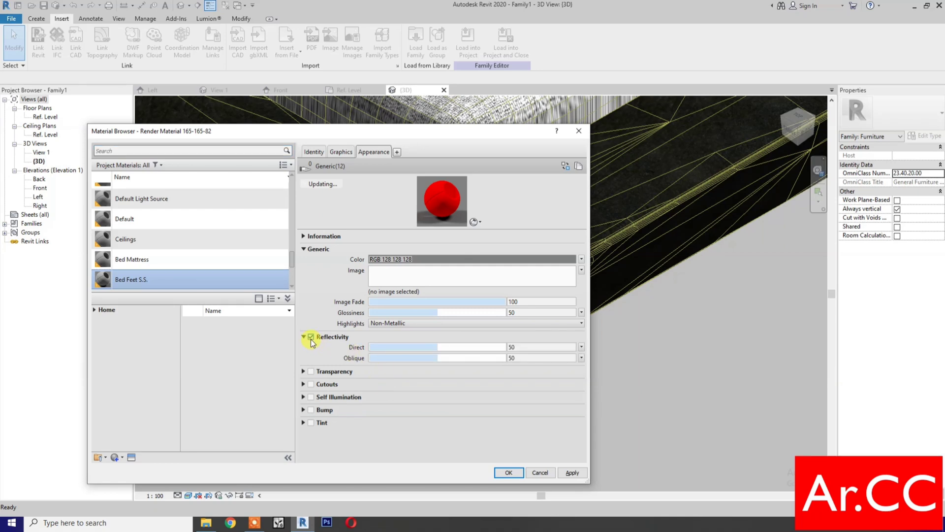
left_click_drag(433, 347, 512, 347)
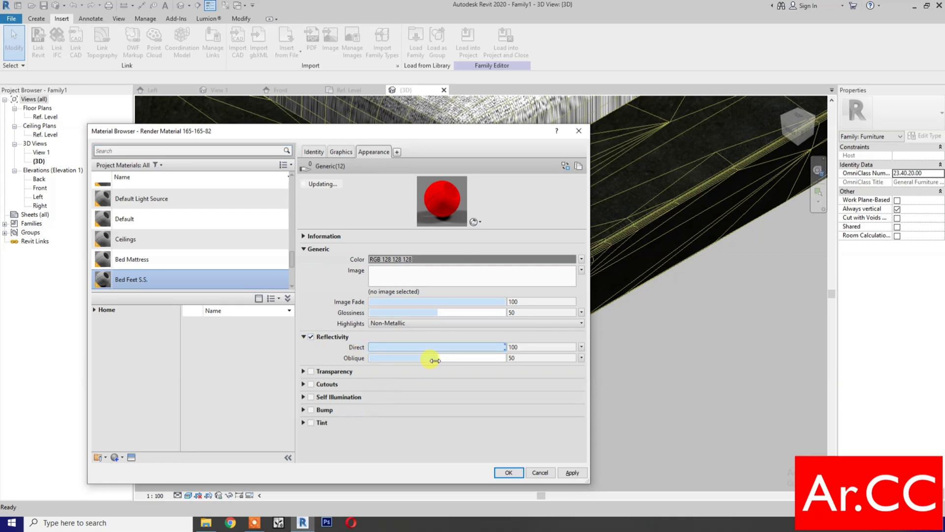
left_click_drag(433, 358, 507, 358)
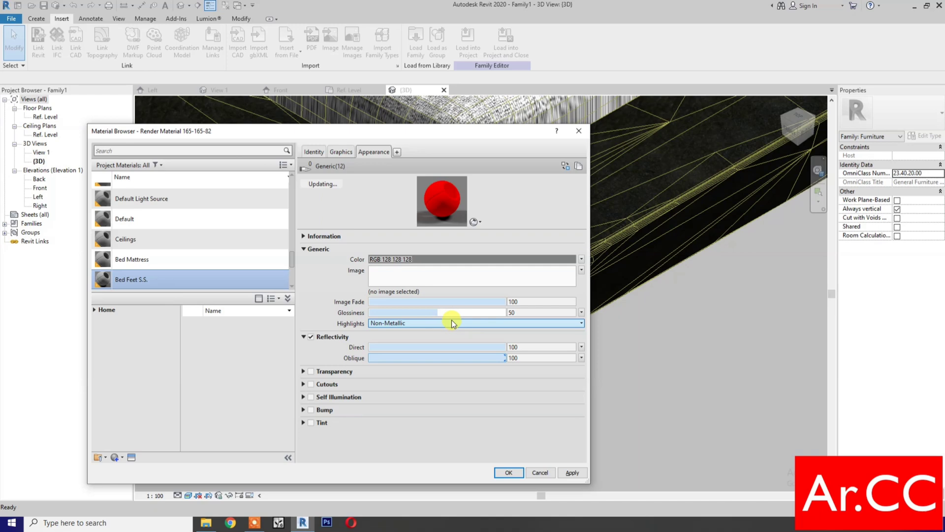
left_click(431, 322)
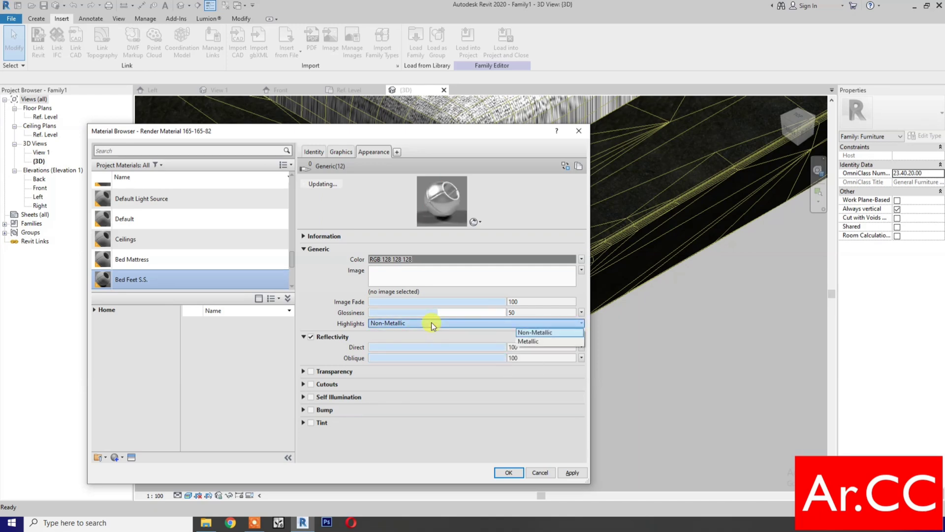
left_click(542, 344)
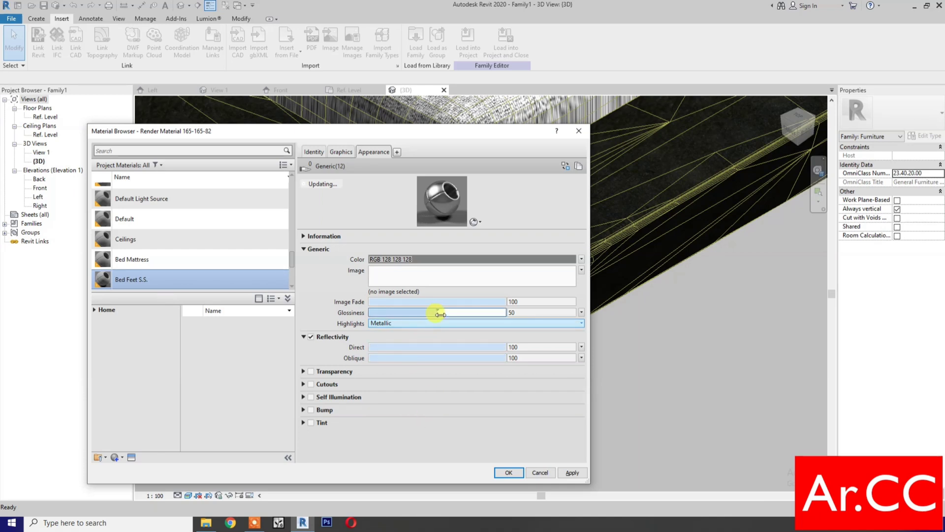
left_click_drag(434, 312, 499, 313)
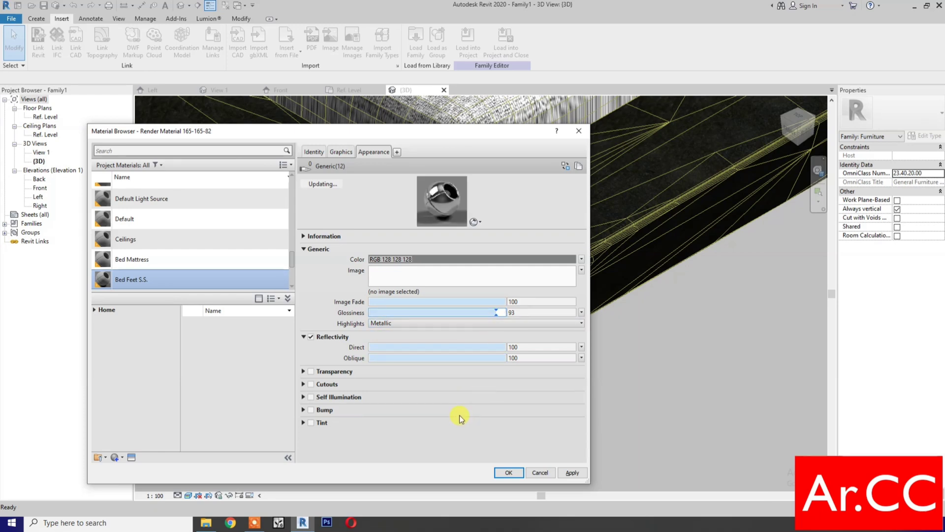
left_click(508, 472)
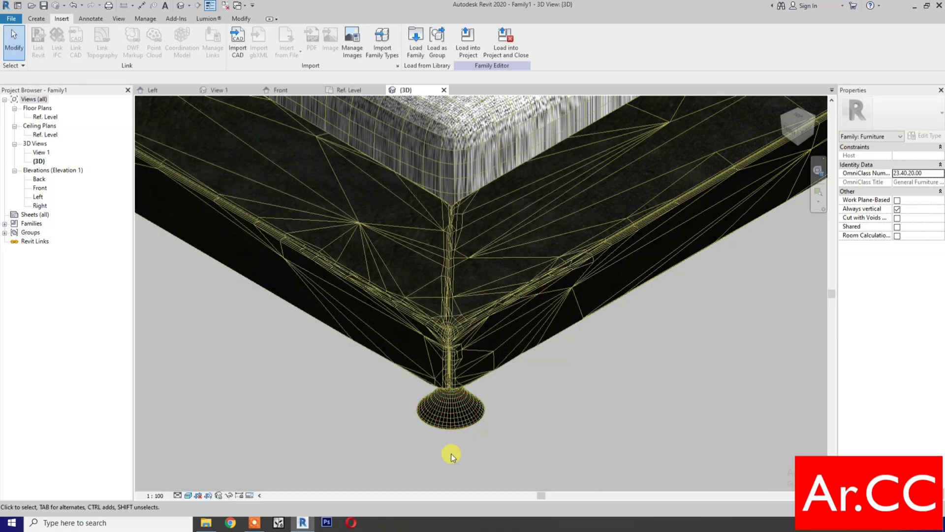
Step: Import Bed 5.DWG from the Desktop to add the rolled headboard
scroll(492, 408, "down", 2)
scroll(492, 408, "down", 2)
scroll(492, 409, "down", 3)
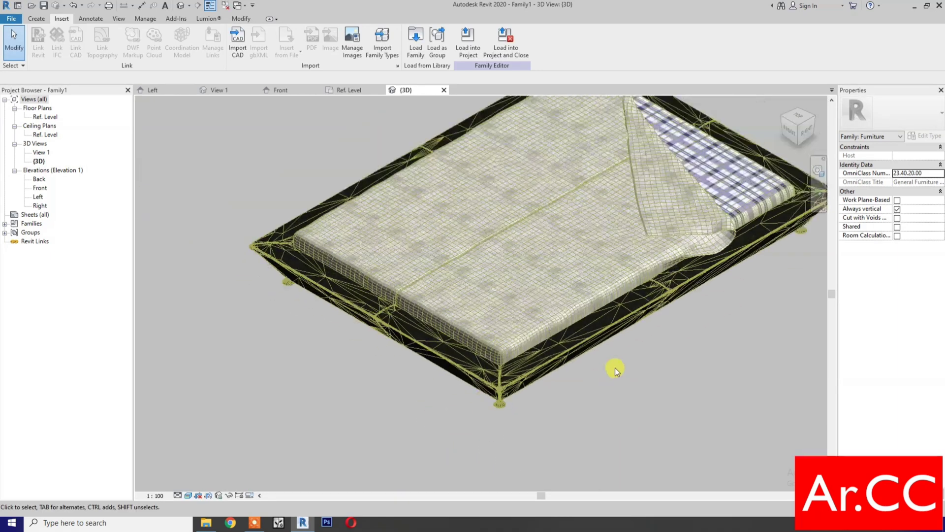
mouse_move(615, 369)
middle_mouse_down()
mouse_move(613, 393)
mouse_move(586, 422)
middle_mouse_up()
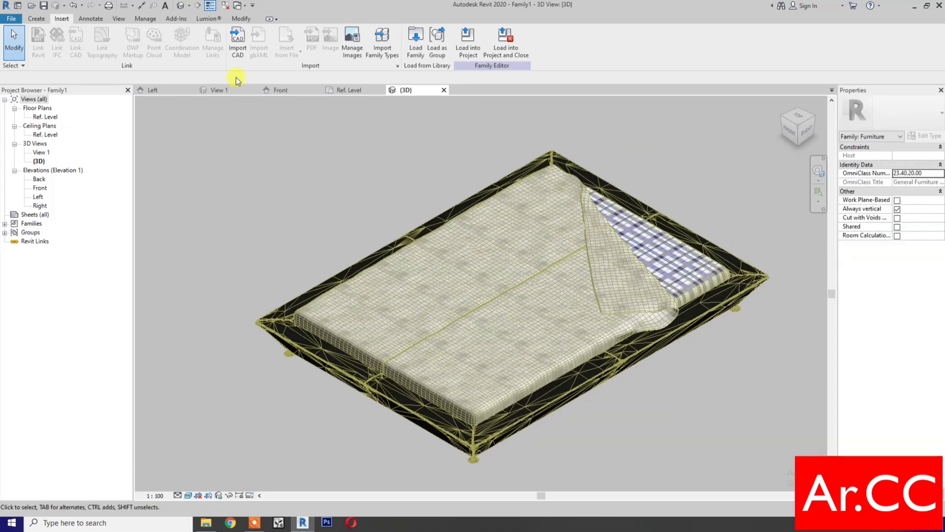
left_click(241, 58)
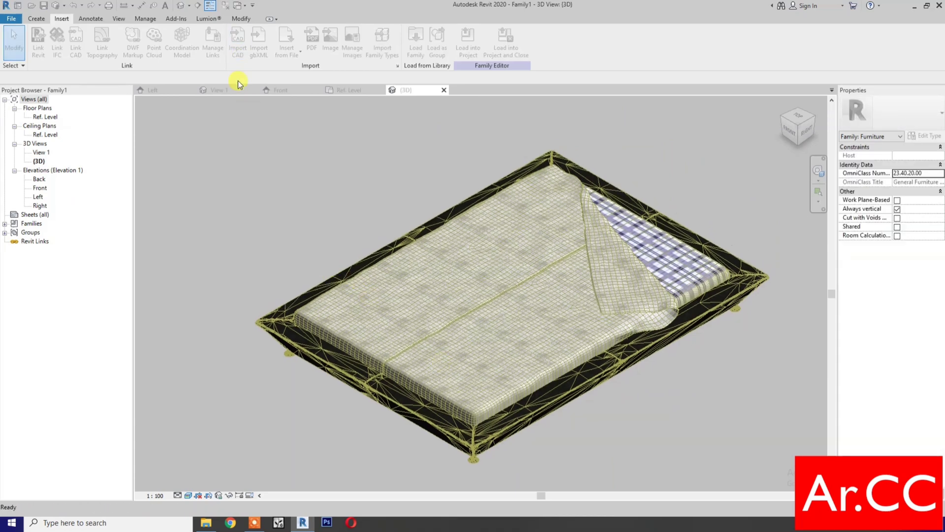
left_click(284, 261)
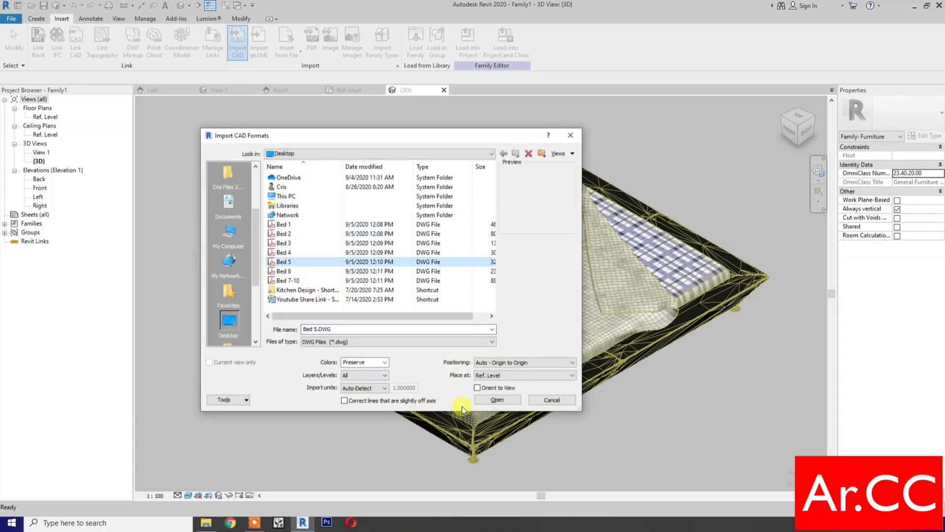
left_click(497, 399)
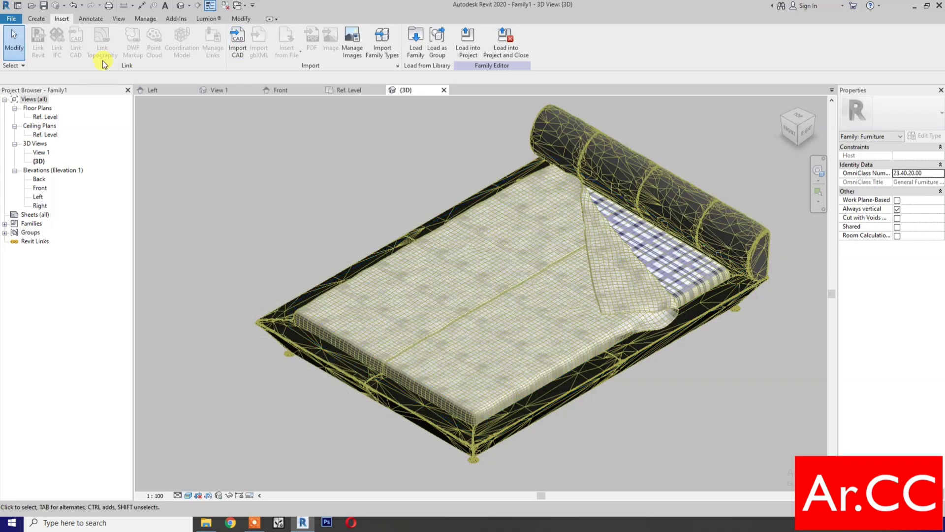
Step: Open the materials with MAT and apply a red colour to Render Material 165-165-82
key("m")
key("a")
key("t")
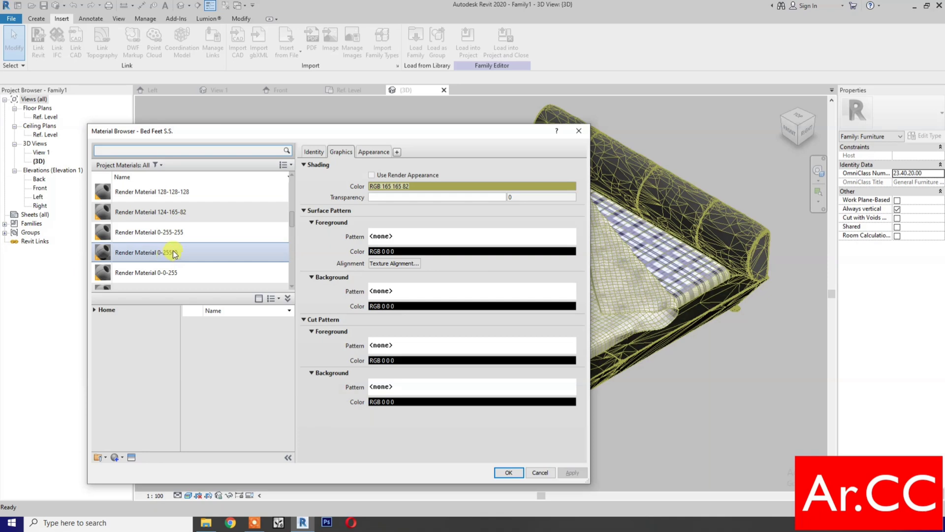
scroll(197, 256, "up", 2)
left_click(202, 273)
scroll(202, 273, "down", 1)
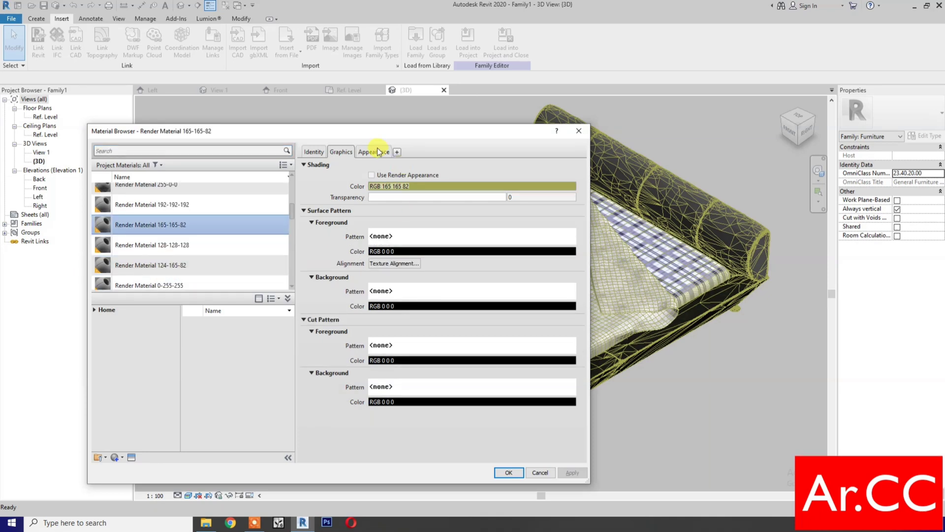
scroll(186, 274, "down", 1)
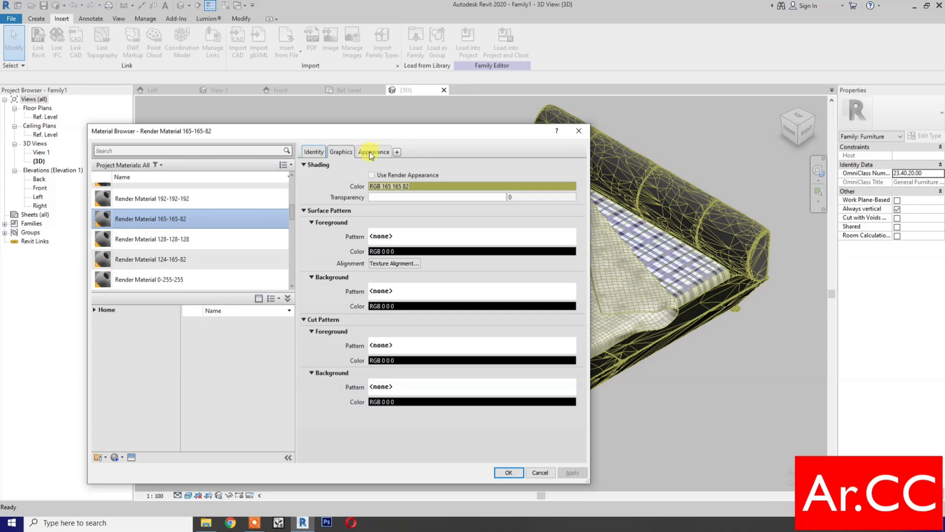
left_click(370, 152)
left_click(424, 259)
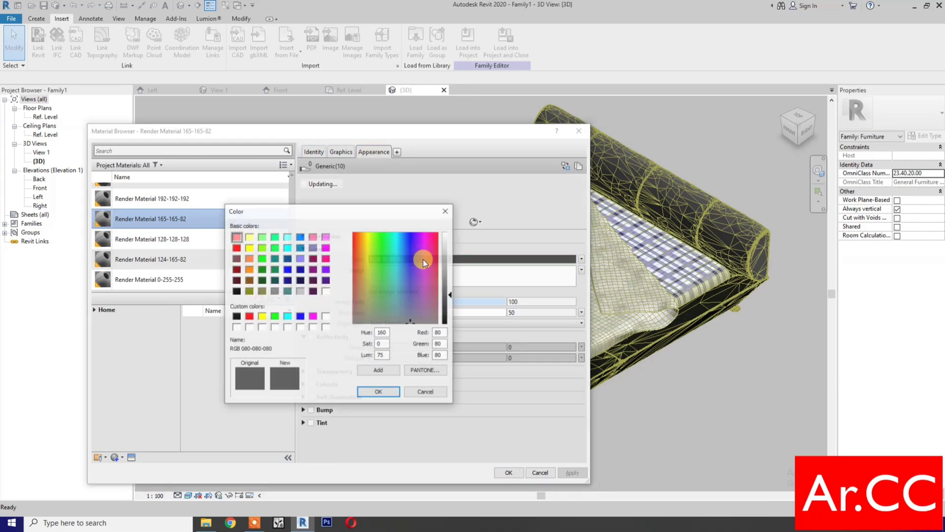
left_click(249, 315)
left_click(386, 391)
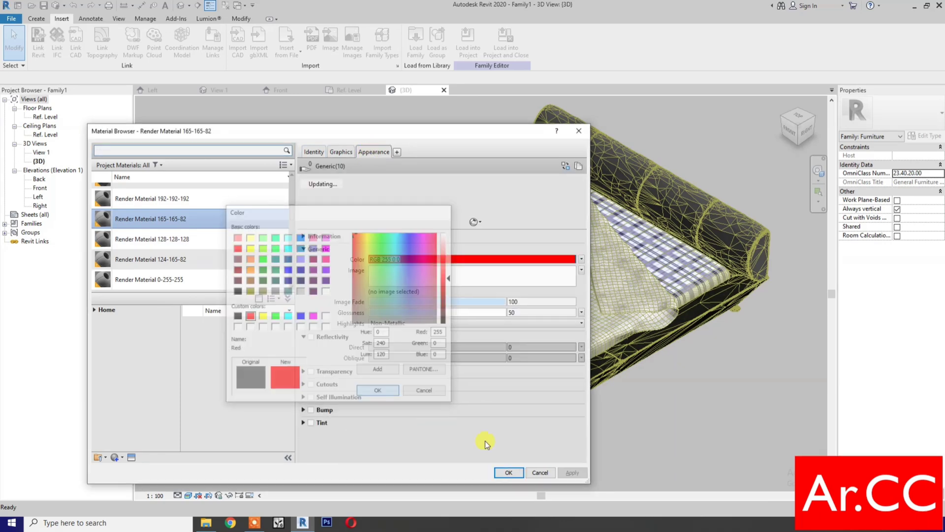
left_click(572, 473)
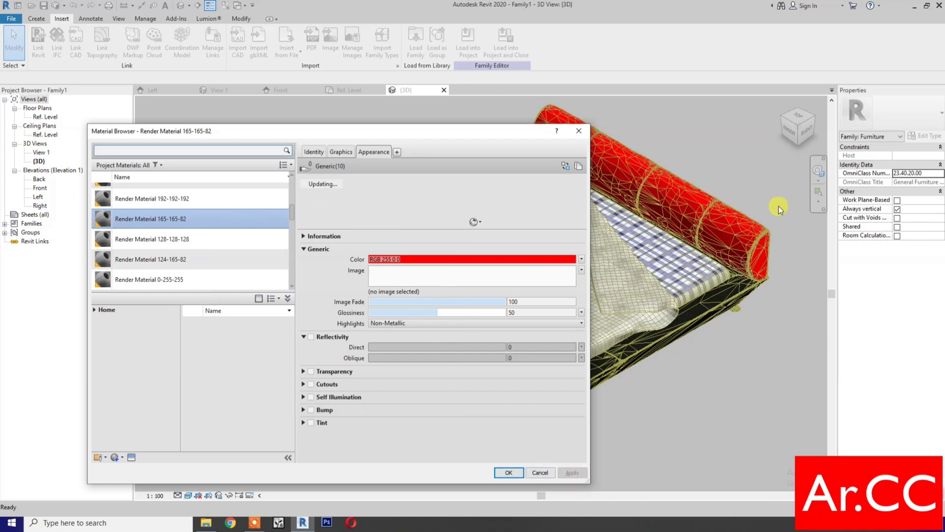
Step: Rename the material to Bed Headboard and set its colour to grey
right_click(196, 221)
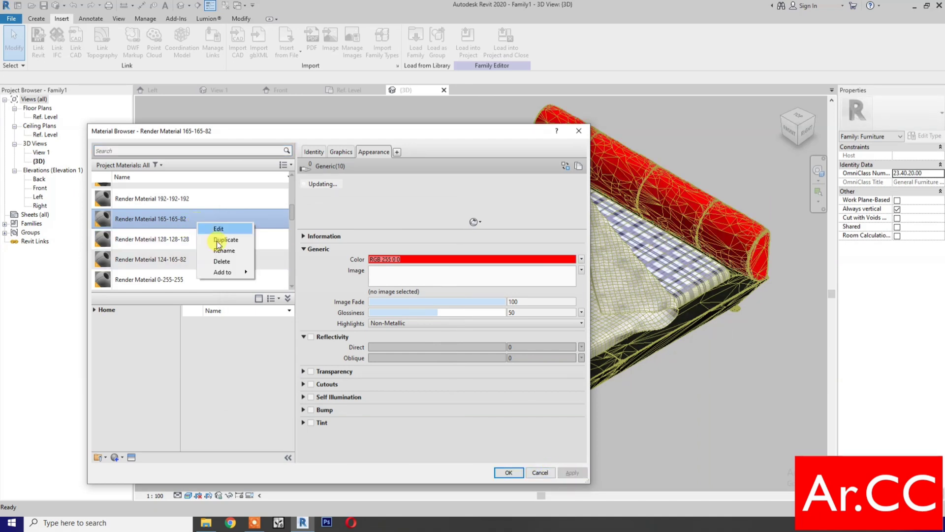
left_click(220, 250)
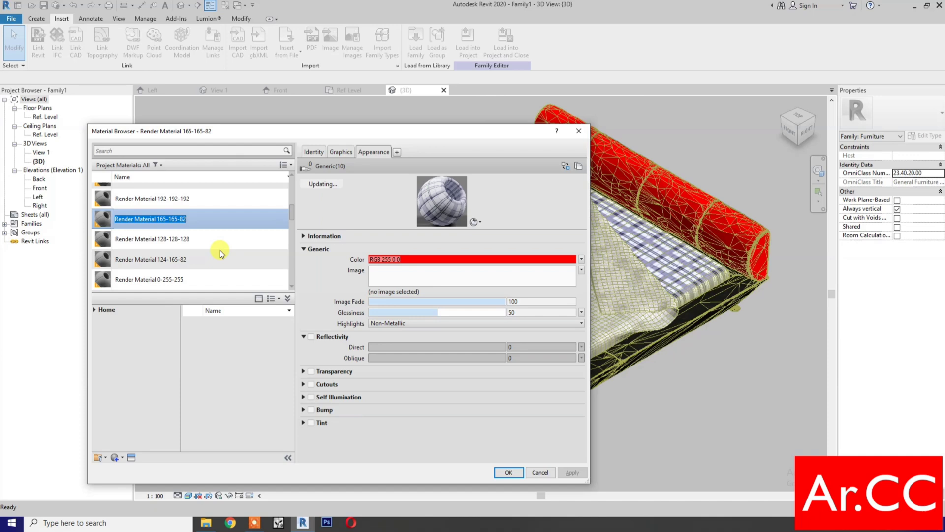
type("Bed")
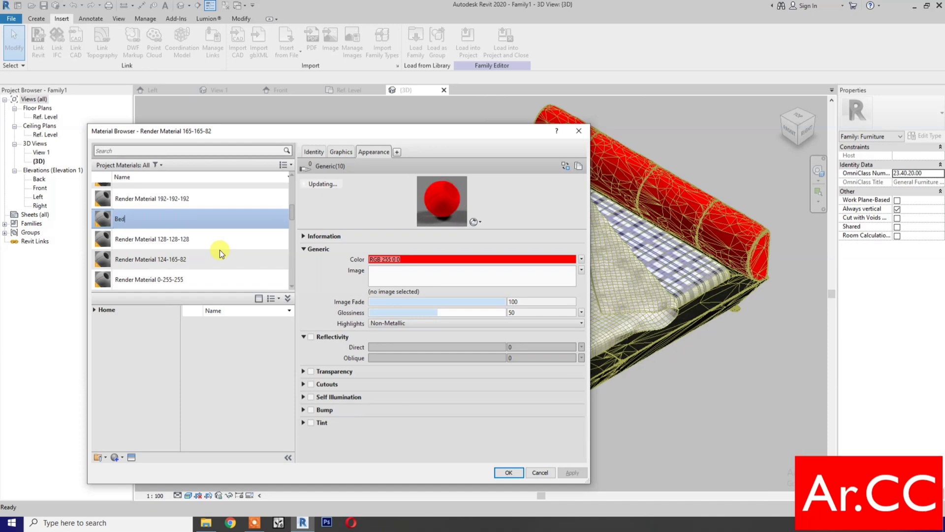
type(" Head")
type("board")
left_click(403, 259)
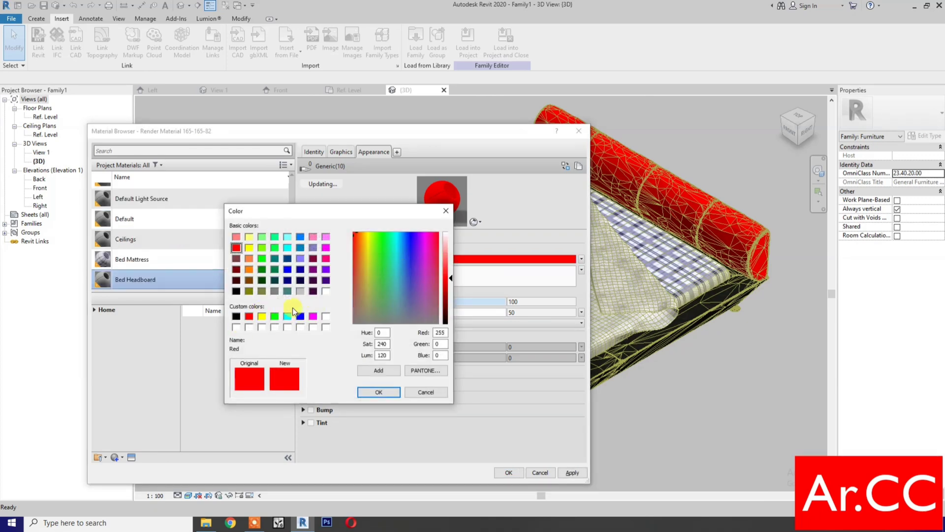
left_click(274, 291)
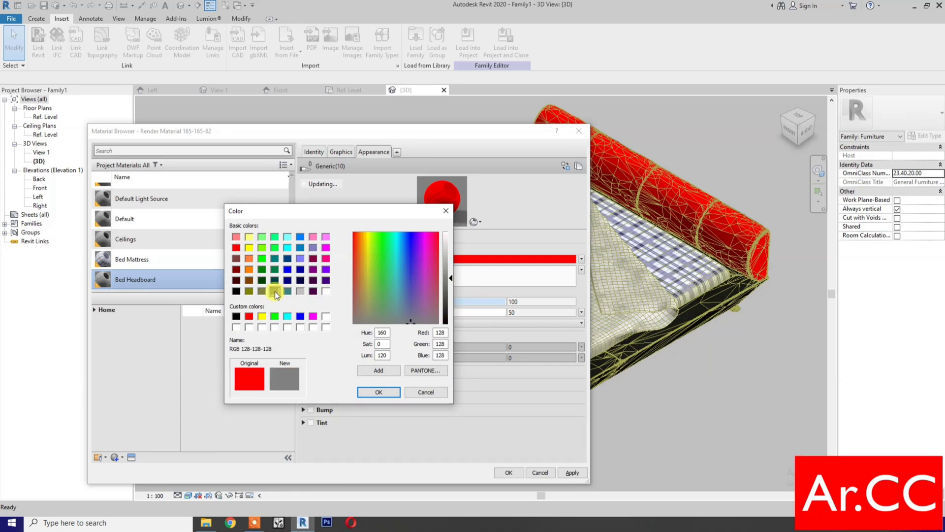
left_click(375, 392)
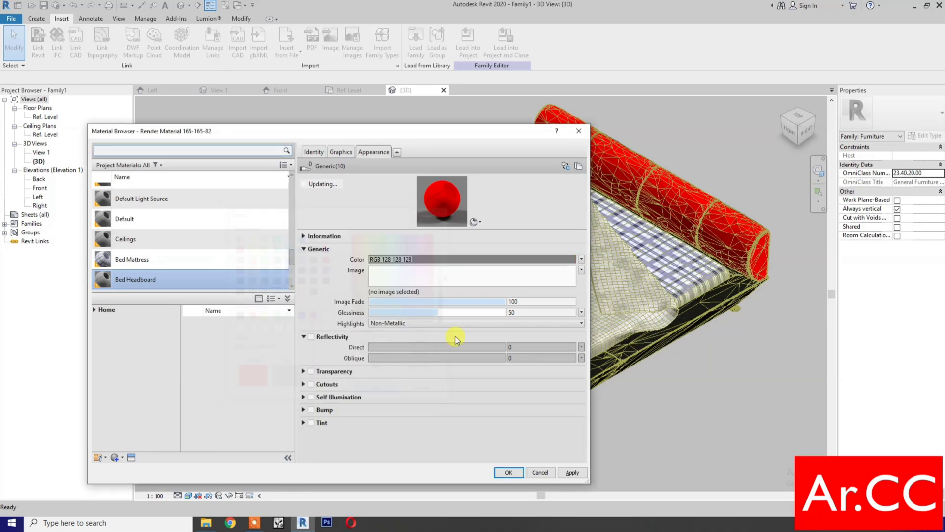
Step: Apply the C_LEATHER BLACK 1 DIFFUSE texture from My Textures > Leather and close the browser
left_click(456, 275)
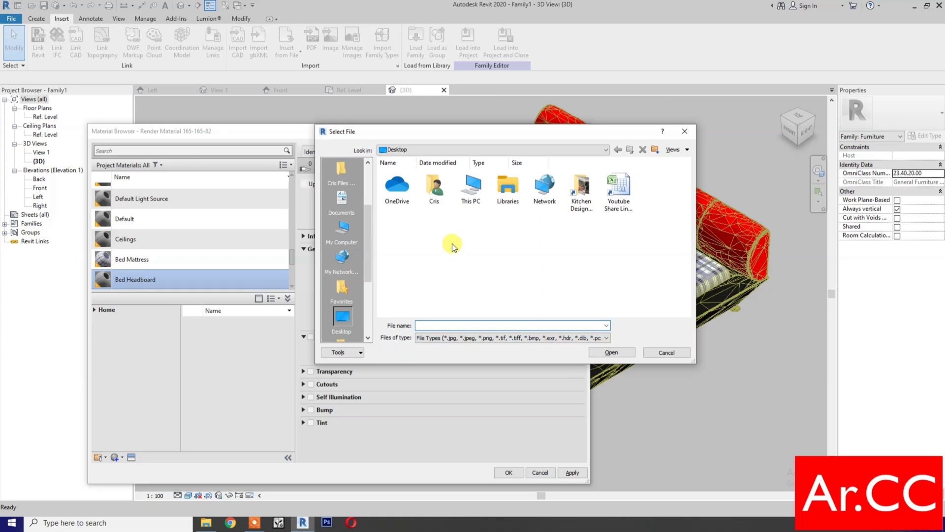
scroll(345, 222, "up", 3)
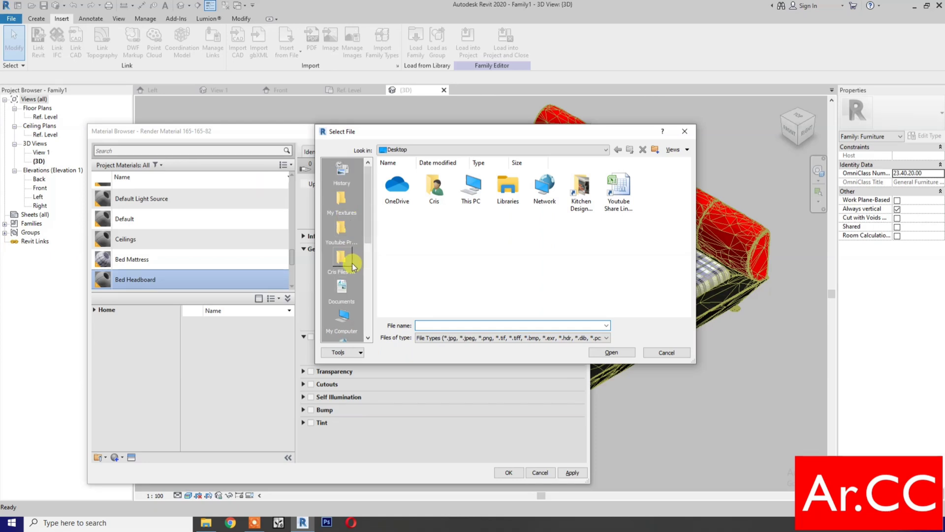
left_click(341, 199)
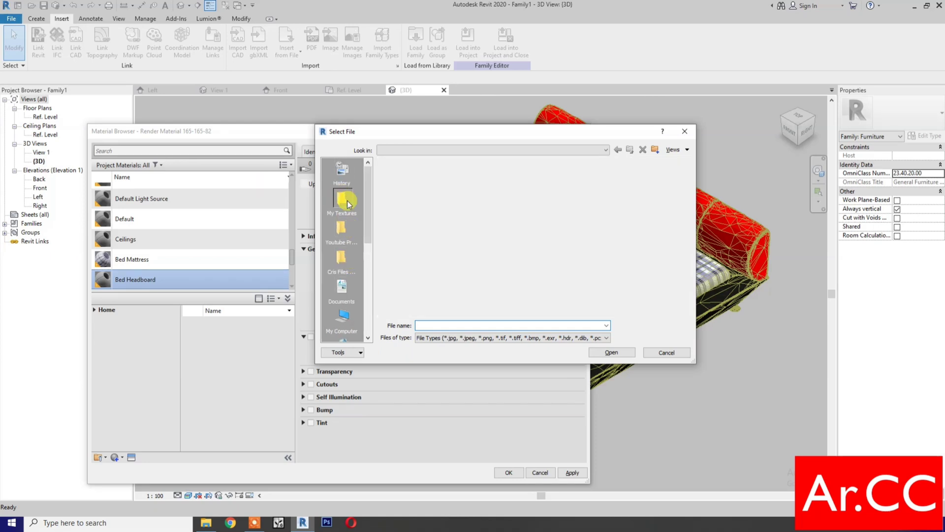
scroll(497, 288, "down", 1)
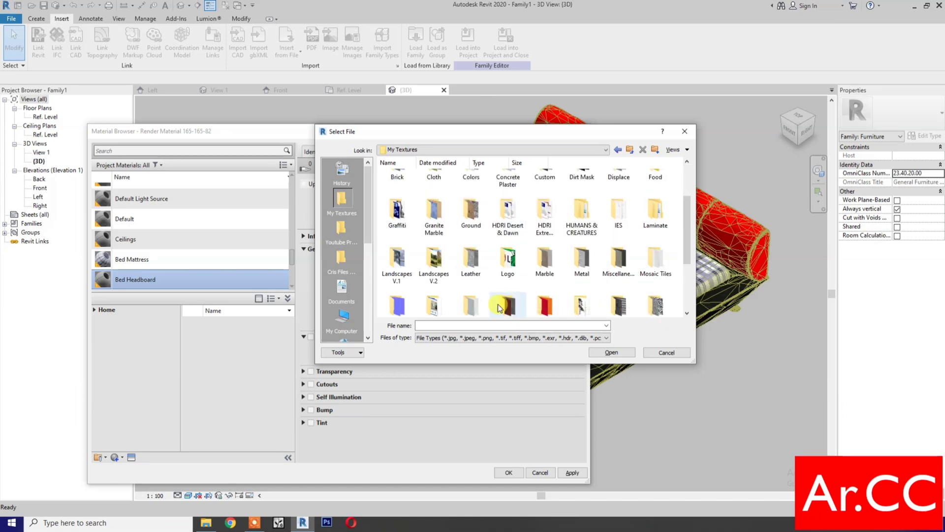
double_click(469, 267)
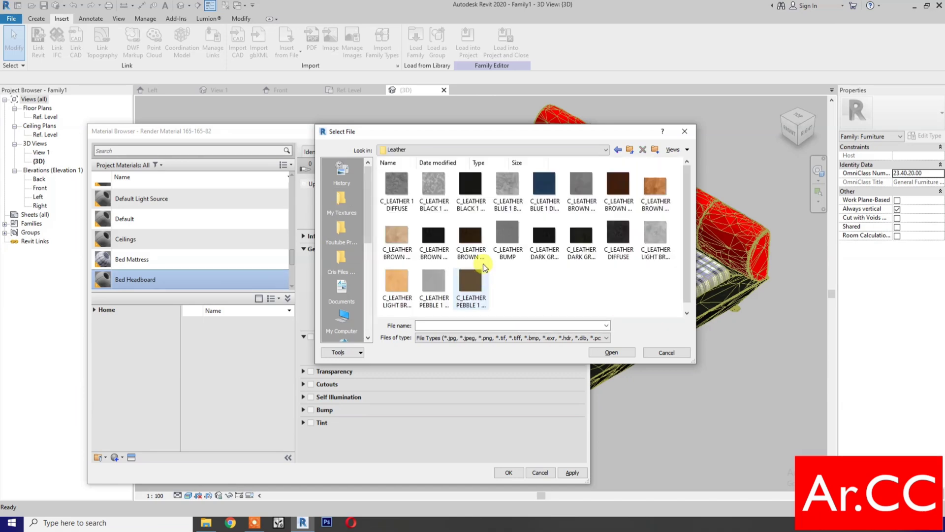
left_click(472, 185)
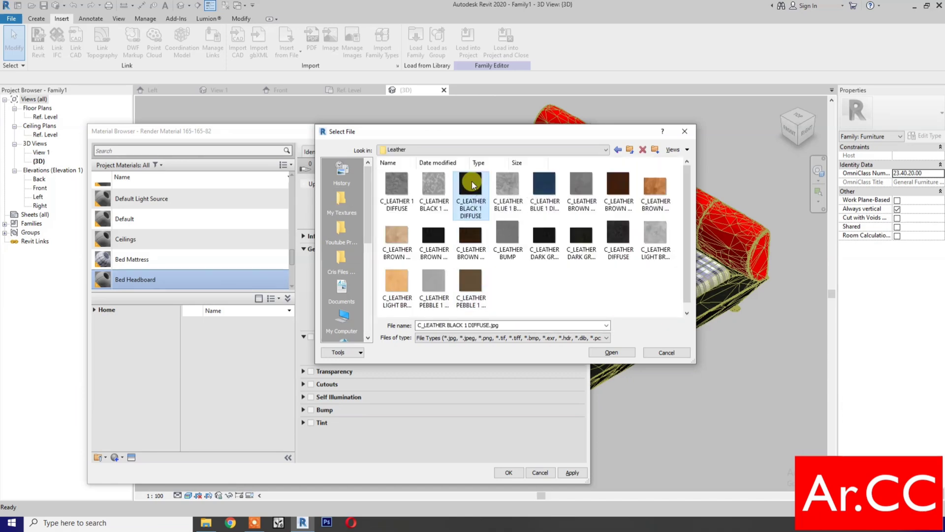
left_click(600, 353)
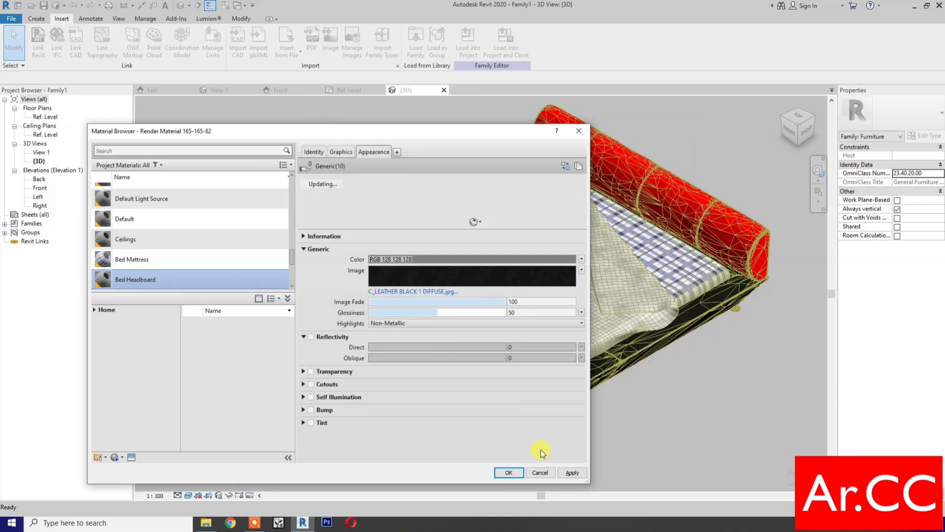
left_click(581, 474)
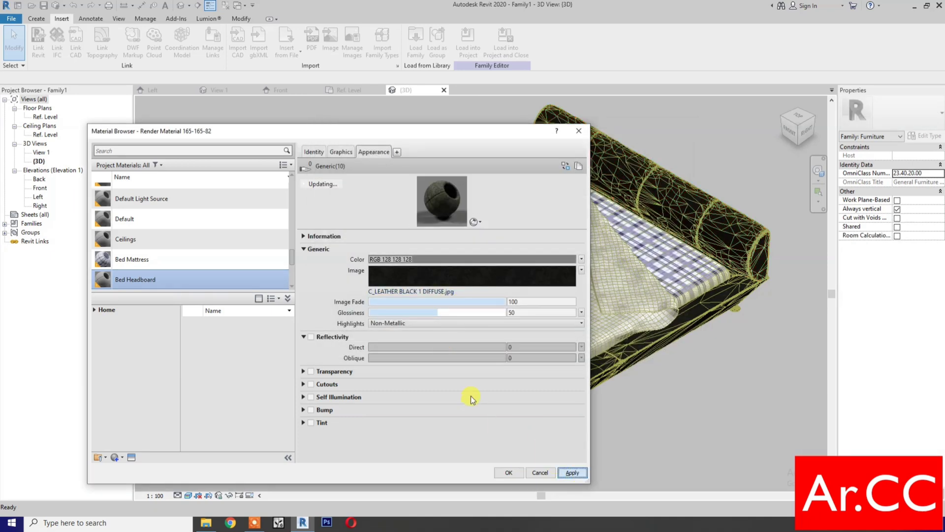
left_click(509, 473)
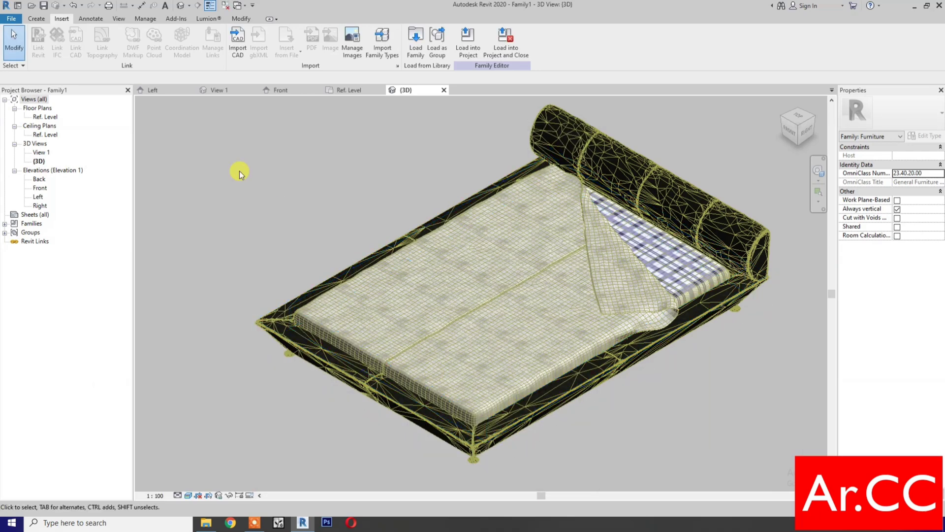
Step: Import Bed 6.DWG from the Desktop to add a pillow on the mattress
left_click(239, 51)
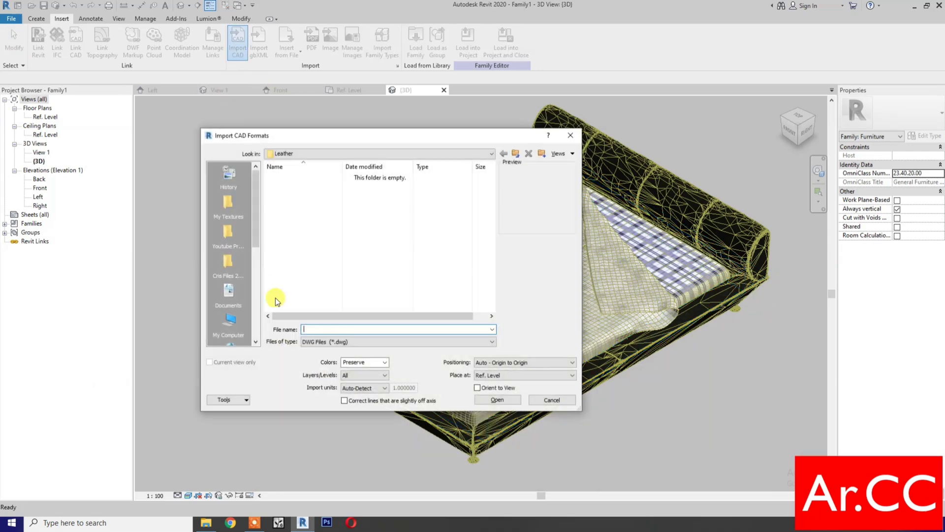
left_click(313, 154)
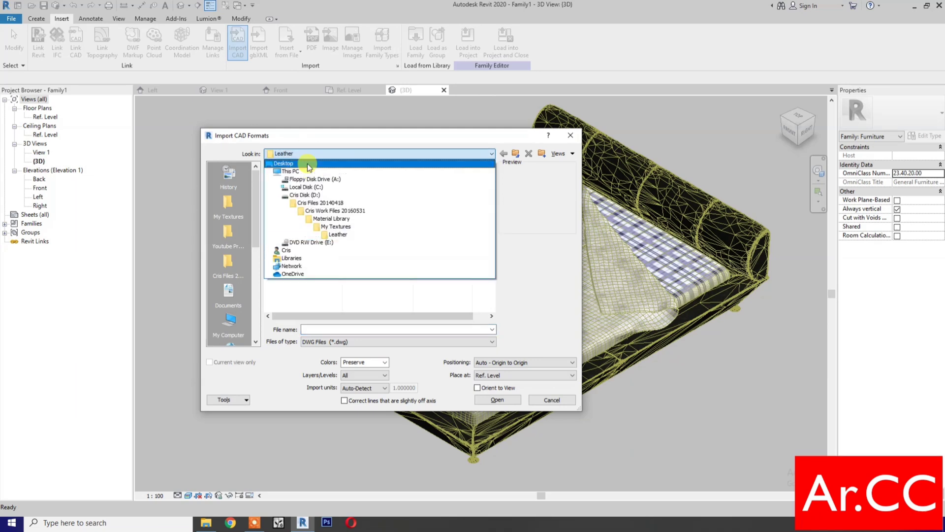
left_click(307, 163)
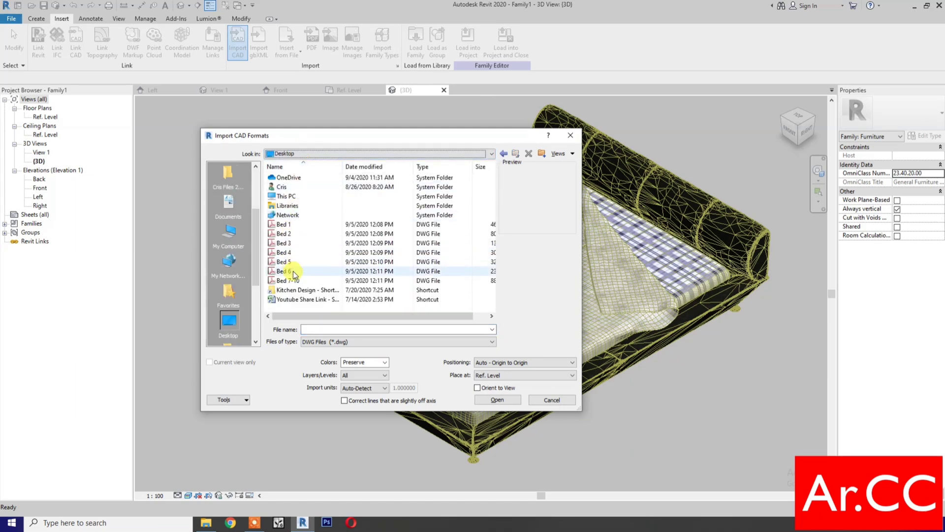
left_click(293, 271)
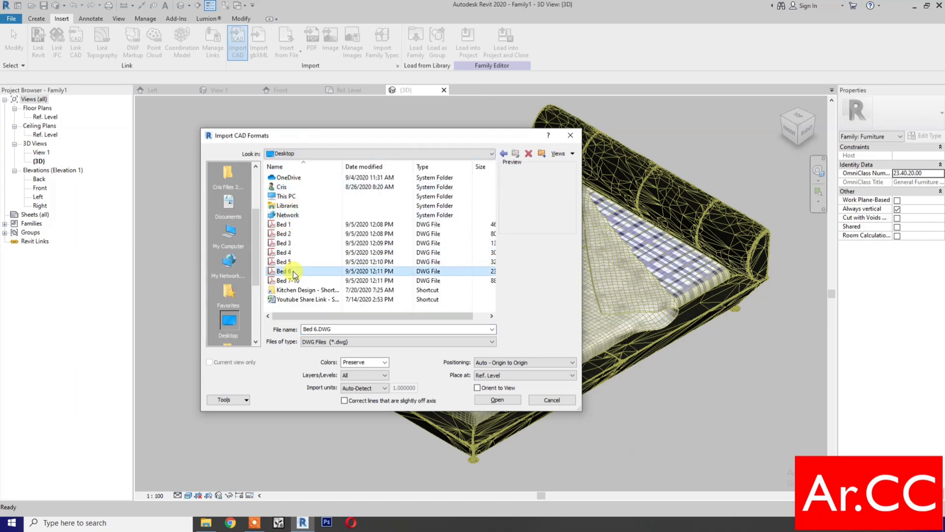
left_click(495, 400)
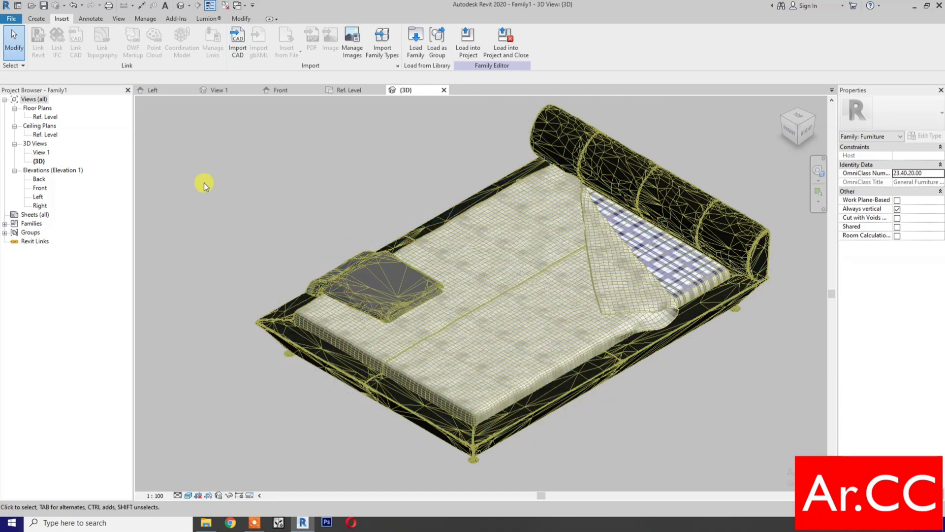
key("m")
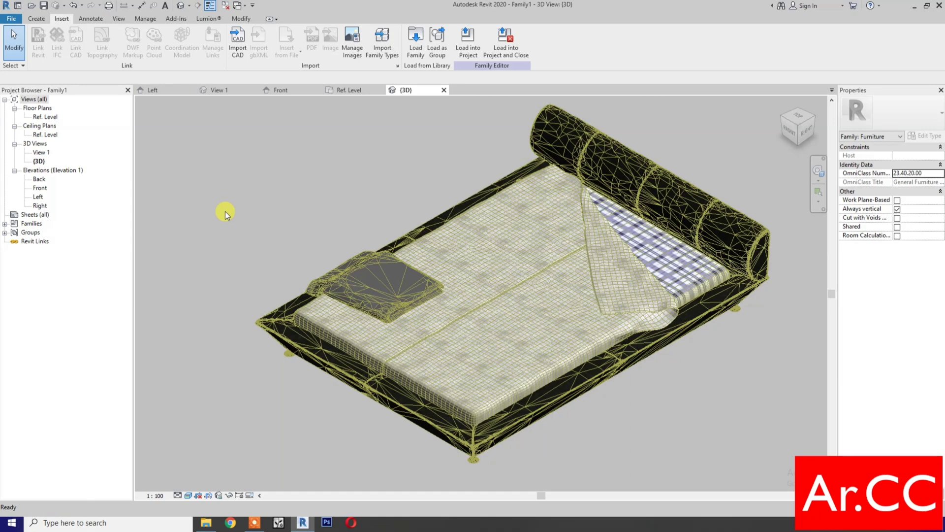
Step: Apply a red appearance colour to Render Material 165-165-82
scroll(211, 262, "up", 1)
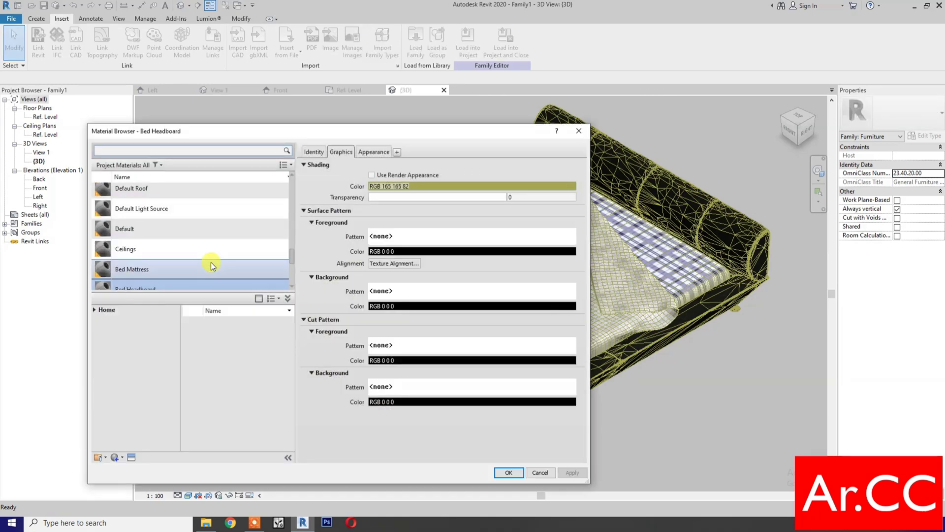
scroll(211, 262, "up", 2)
scroll(210, 262, "up", 3)
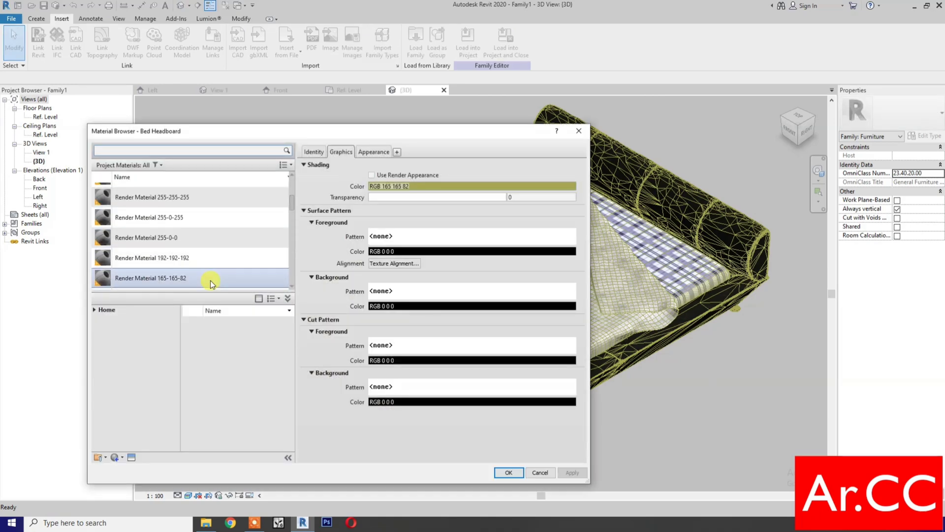
left_click(210, 279)
scroll(209, 279, "down", 1)
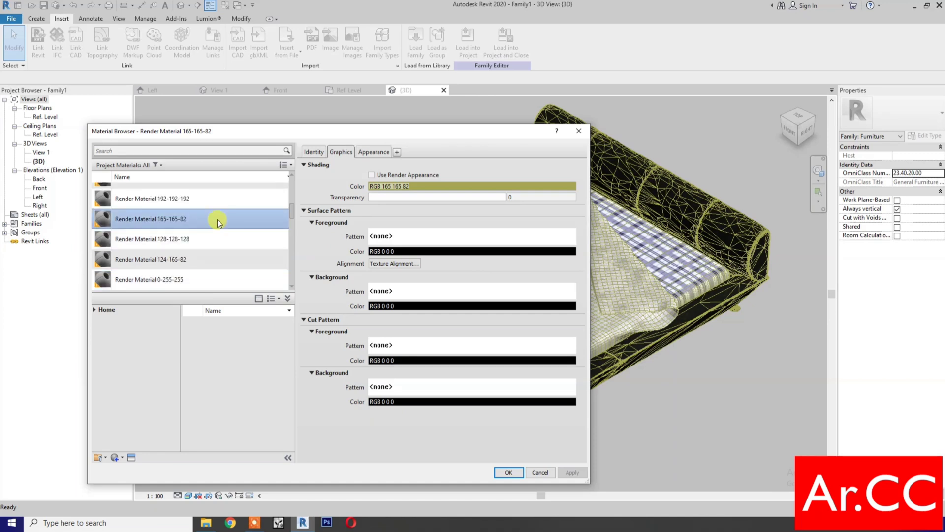
left_click(375, 151)
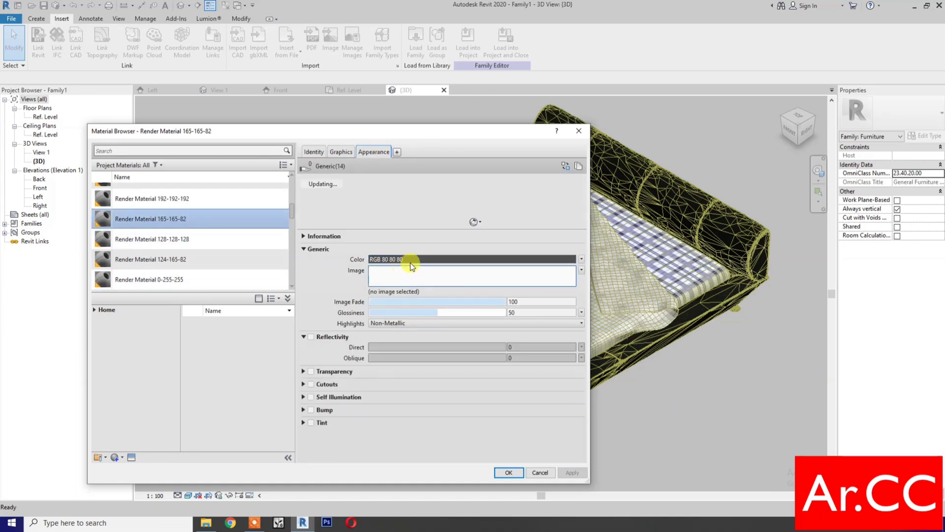
left_click(410, 259)
left_click(249, 316)
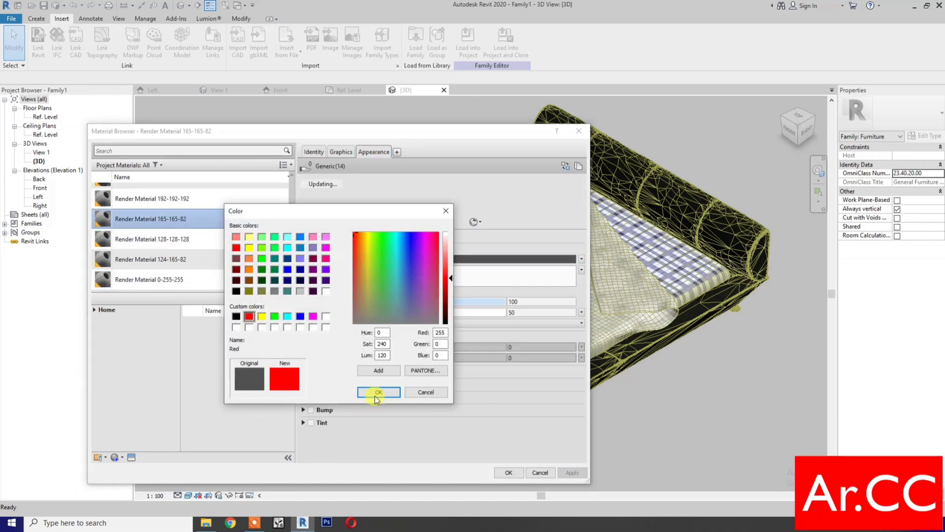
left_click(377, 392)
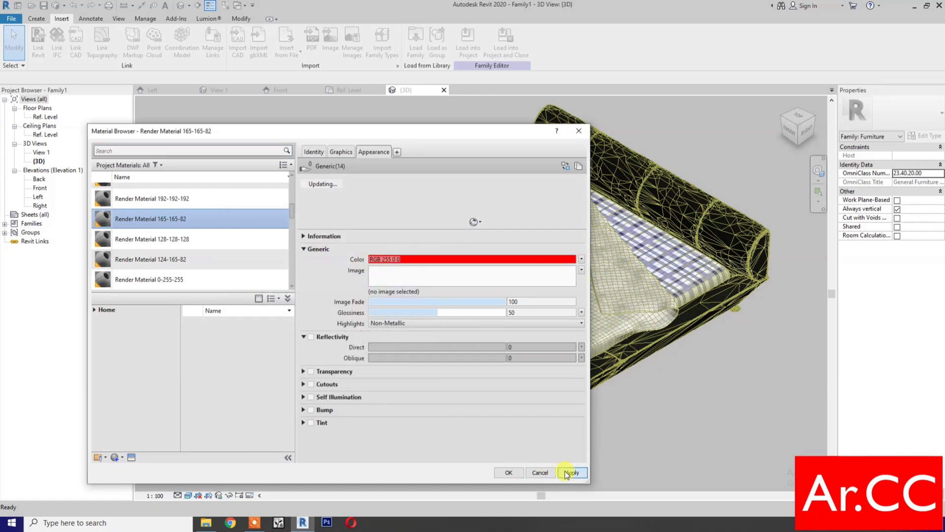
left_click(566, 474)
Step: Rename the red material to Bed Coverlet
left_click_drag(426, 131, 727, 106)
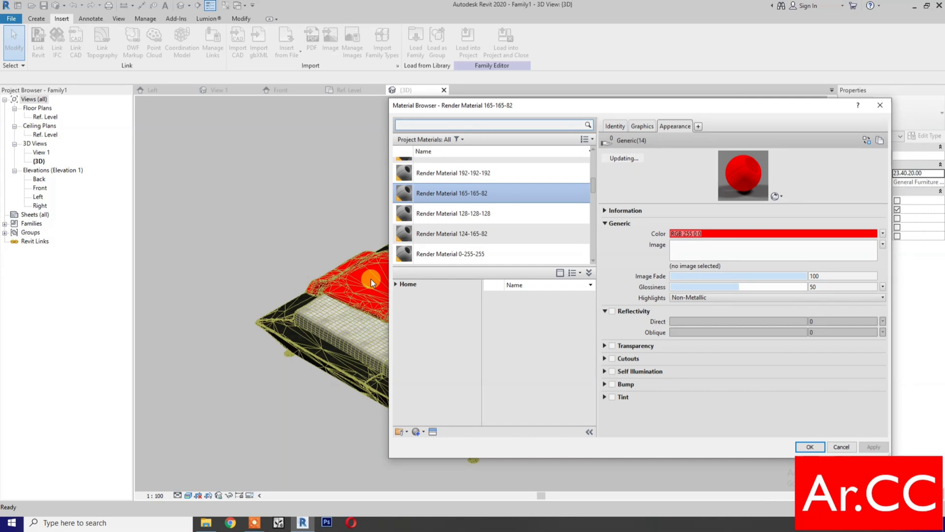
right_click(460, 195)
left_click(479, 224)
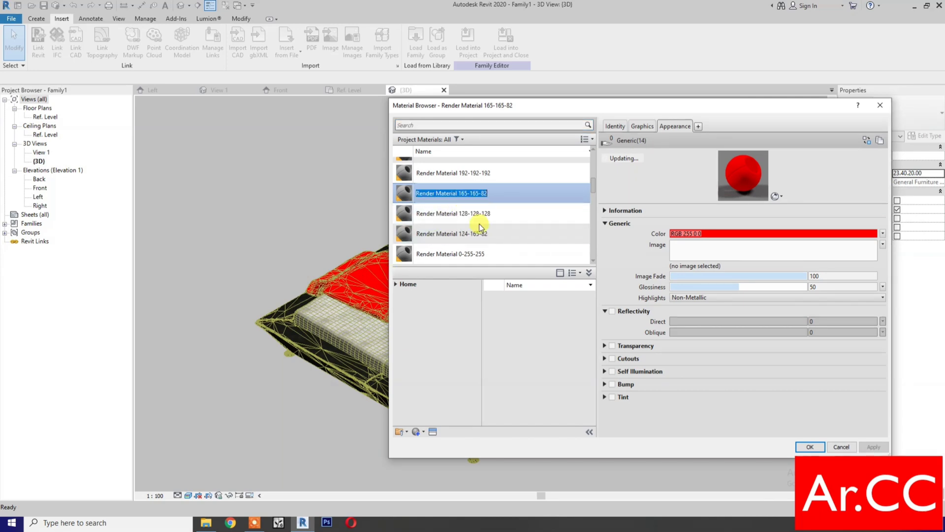
type("Bed")
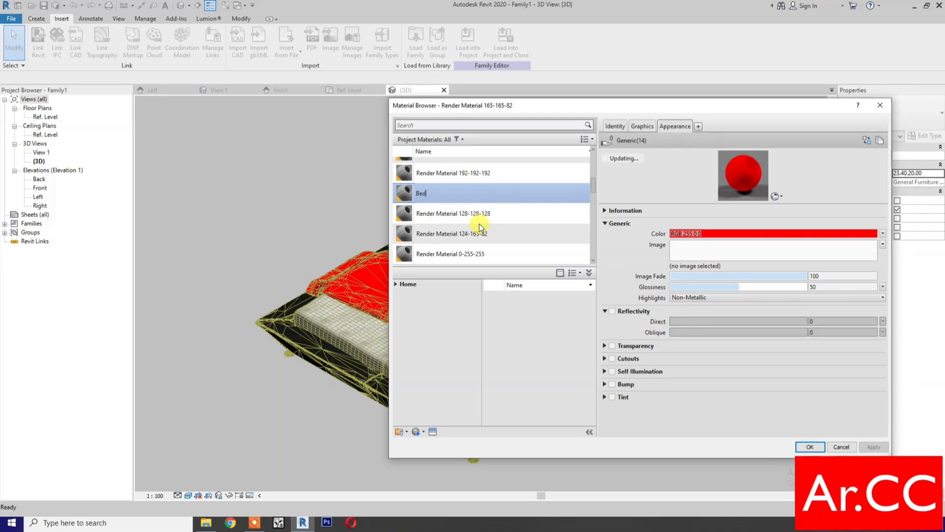
key("Return")
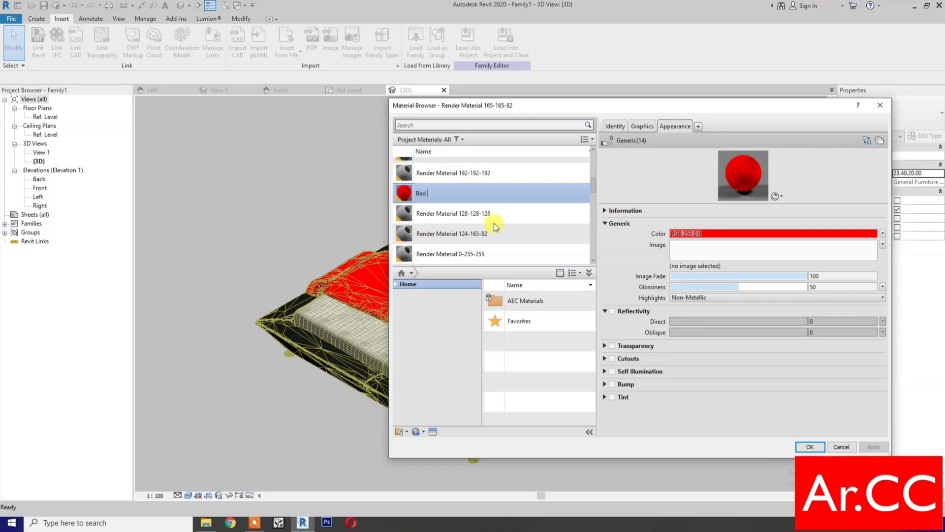
type("Coverle")
type("t")
Step: Set the Bed Coverlet appearance colour to grey 128,128,128
left_click(695, 234)
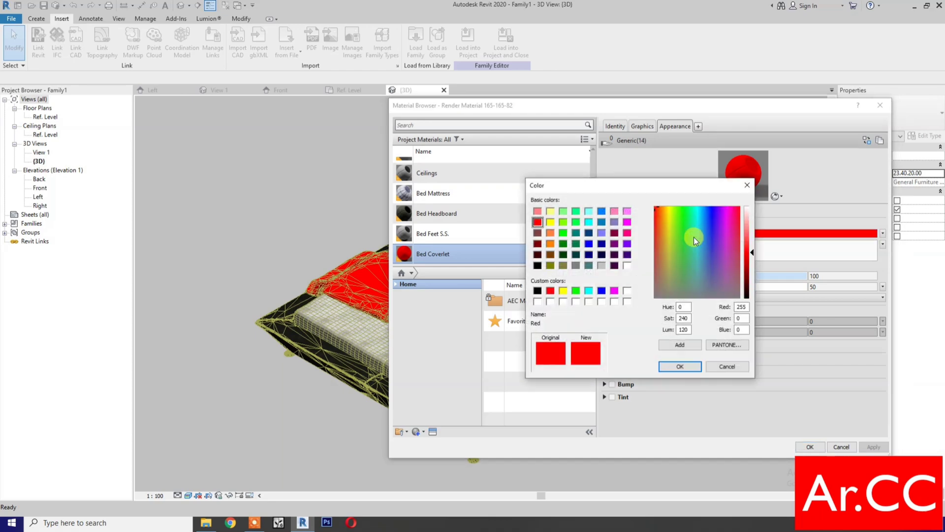
left_click(576, 264)
left_click(679, 366)
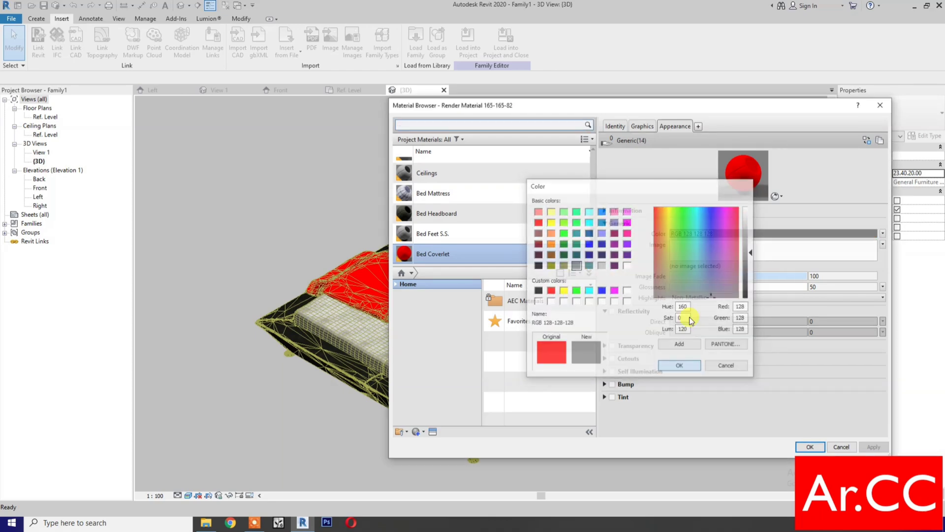
Step: Load the Fabric - decor Alfresco SRC - Crystal texture from Cloth > Decor Fabric Range and close
left_click(730, 258)
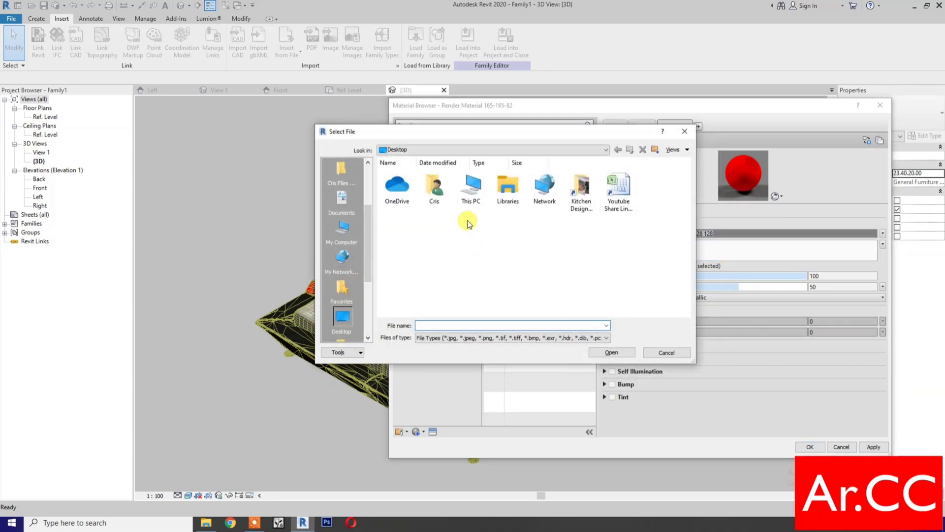
scroll(340, 197, "up", 3)
left_click(342, 199)
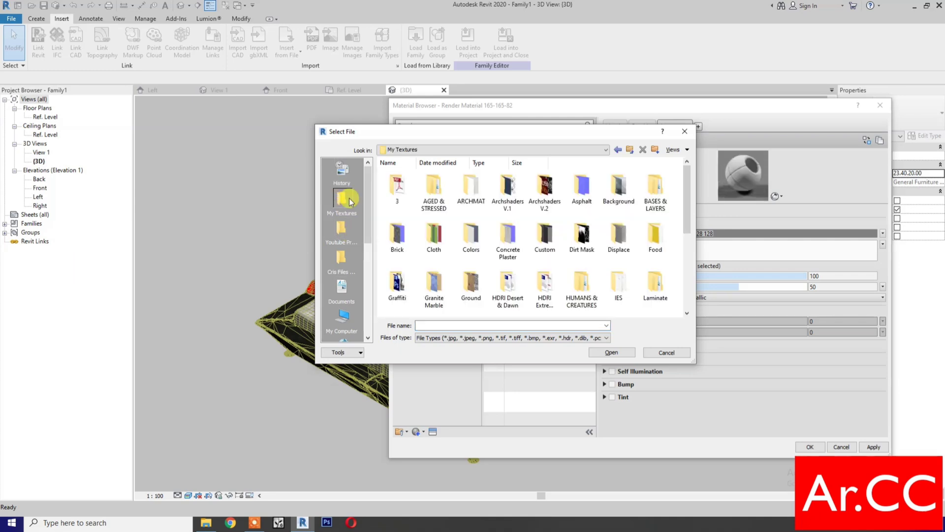
double_click(445, 245)
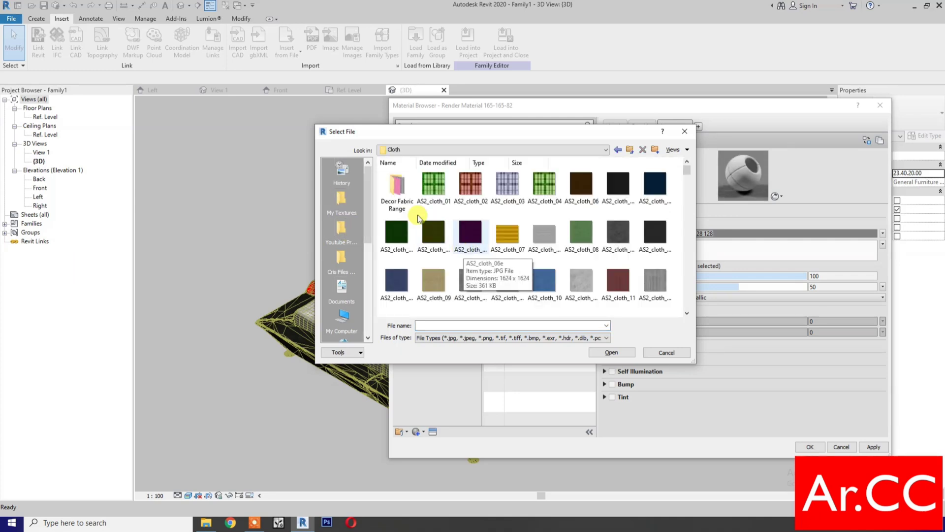
double_click(404, 190)
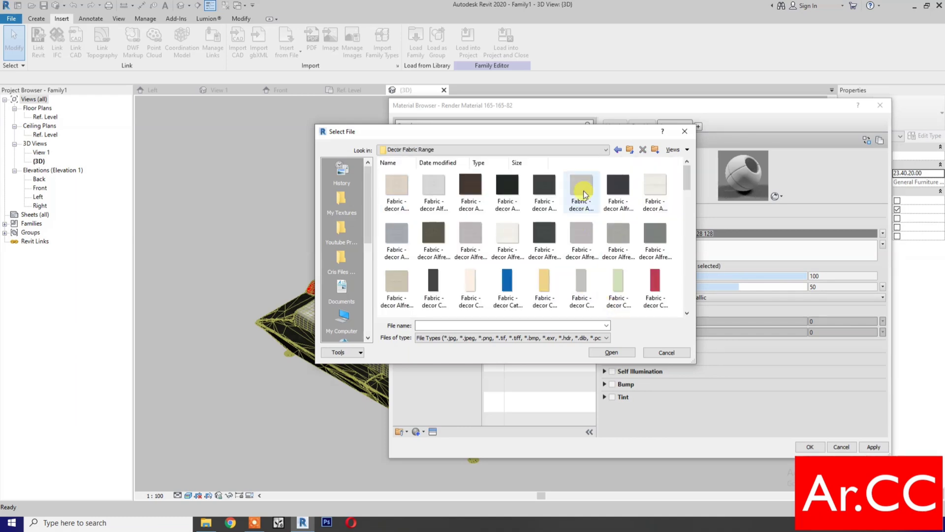
left_click(505, 237)
left_click(608, 352)
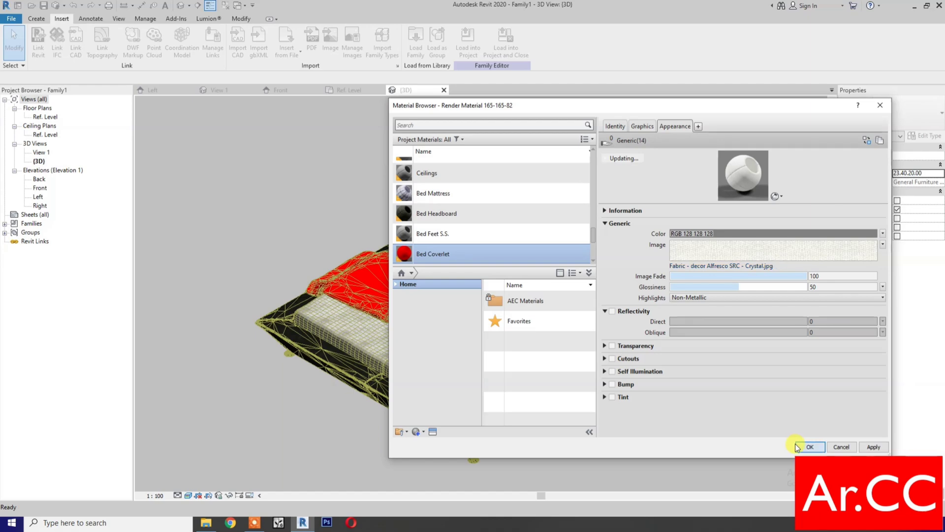
left_click(795, 445)
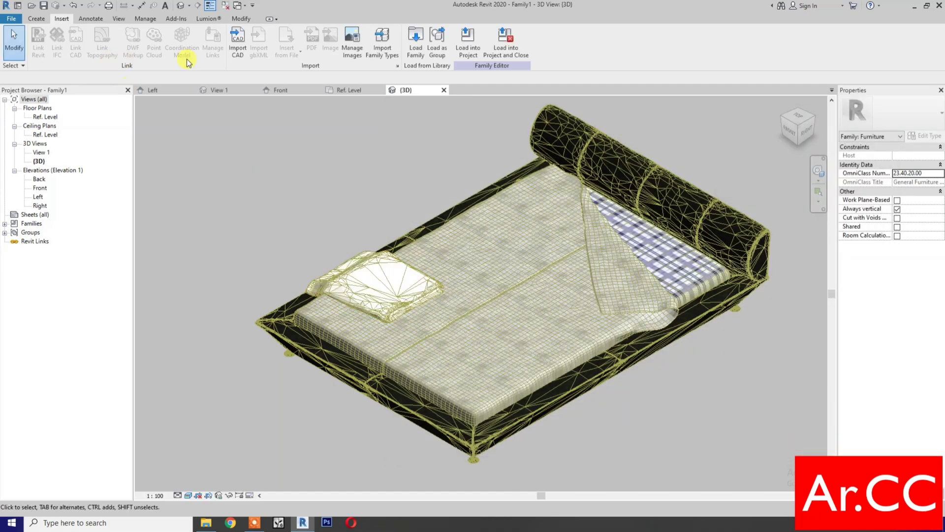
Step: Import Bed 7-10.DWG from the Desktop to add the cushions
left_click(237, 53)
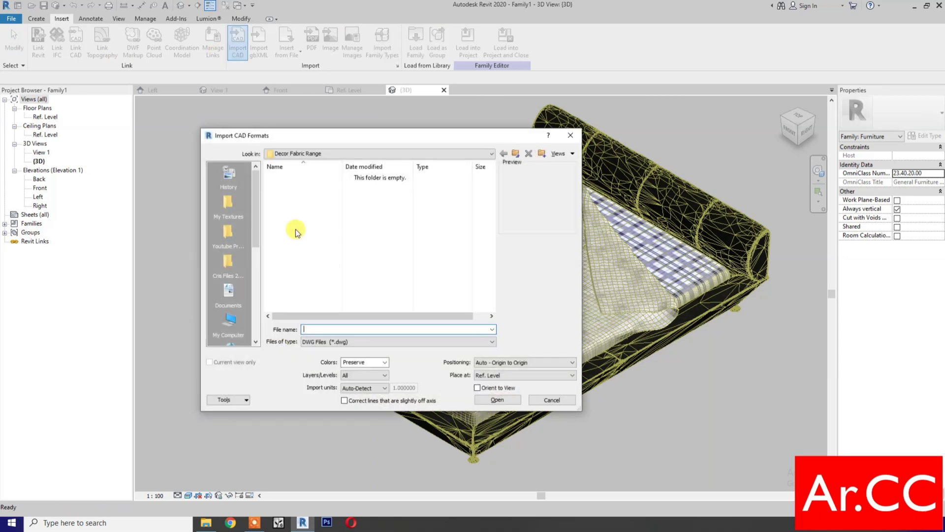
left_click(299, 153)
left_click(298, 167)
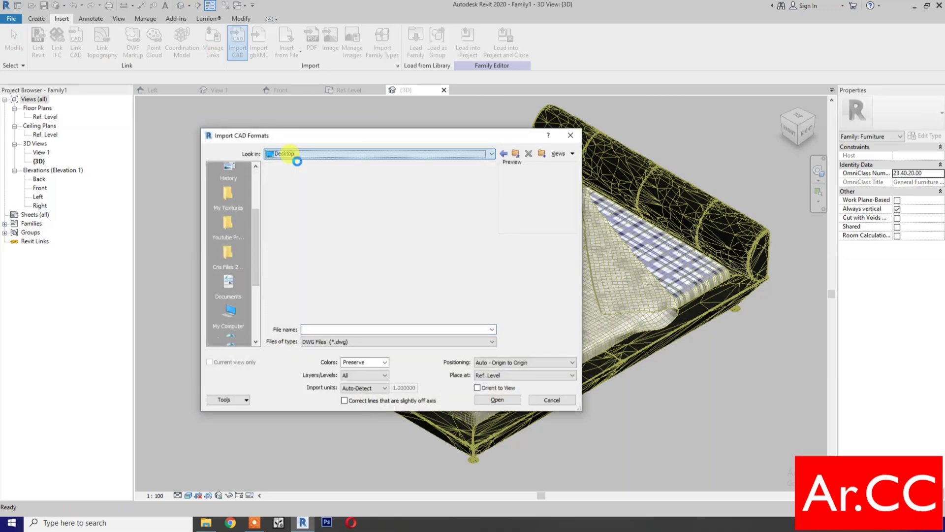
left_click(294, 283)
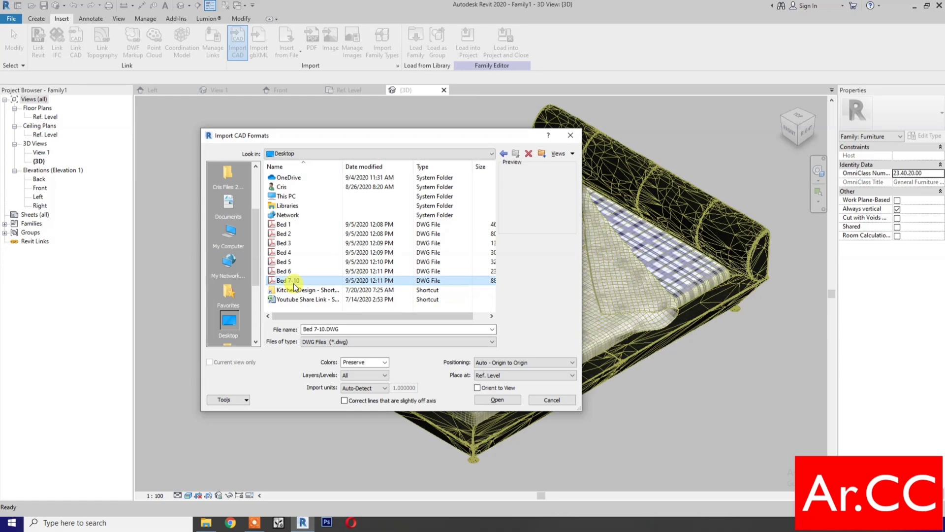
left_click(498, 401)
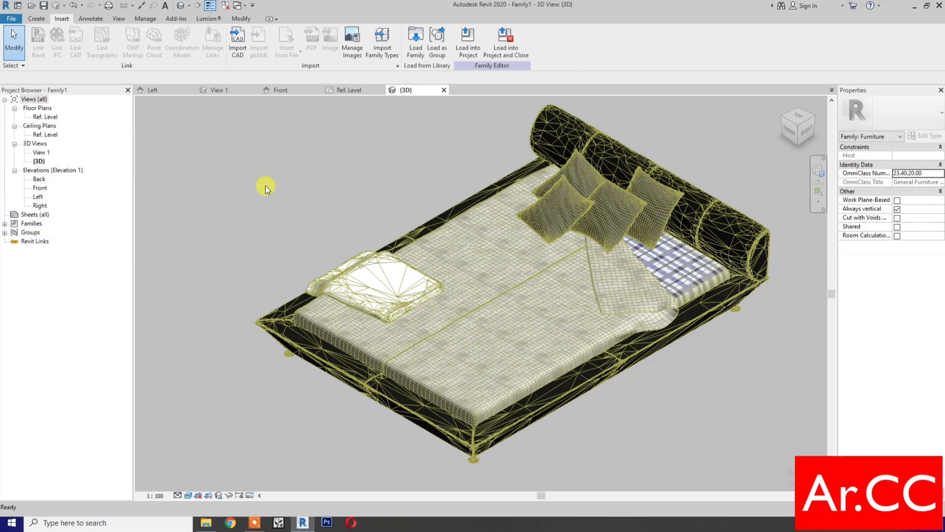
Step: Apply a red appearance colour to Render Material 165-165-82 so the cushions turn red
key("m")
key("a")
left_click_drag(564, 105, 238, 104)
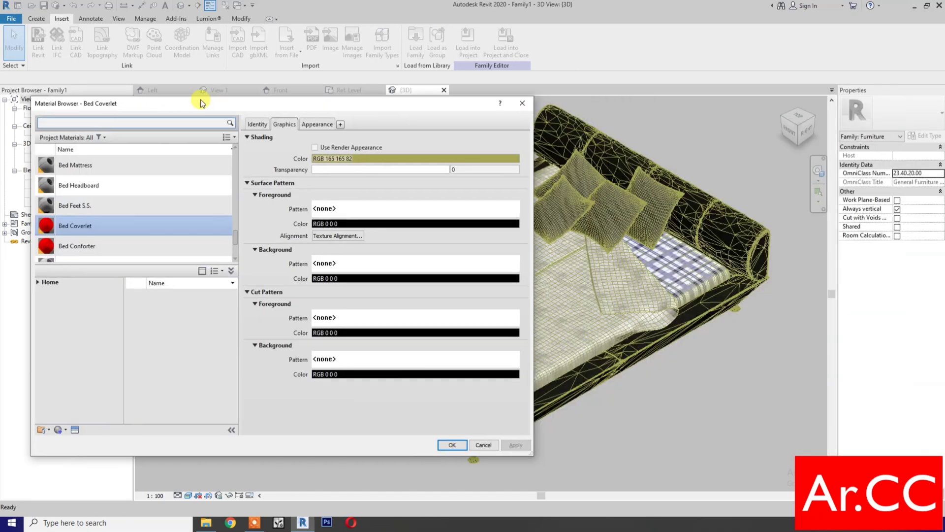
scroll(196, 239, "down", 5)
scroll(196, 238, "up", 3)
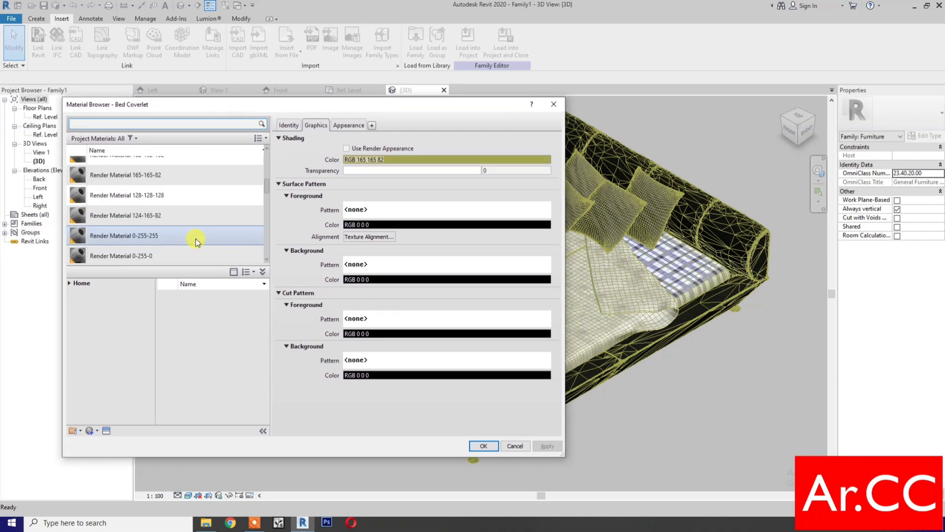
scroll(195, 238, "up", 2)
left_click(193, 228)
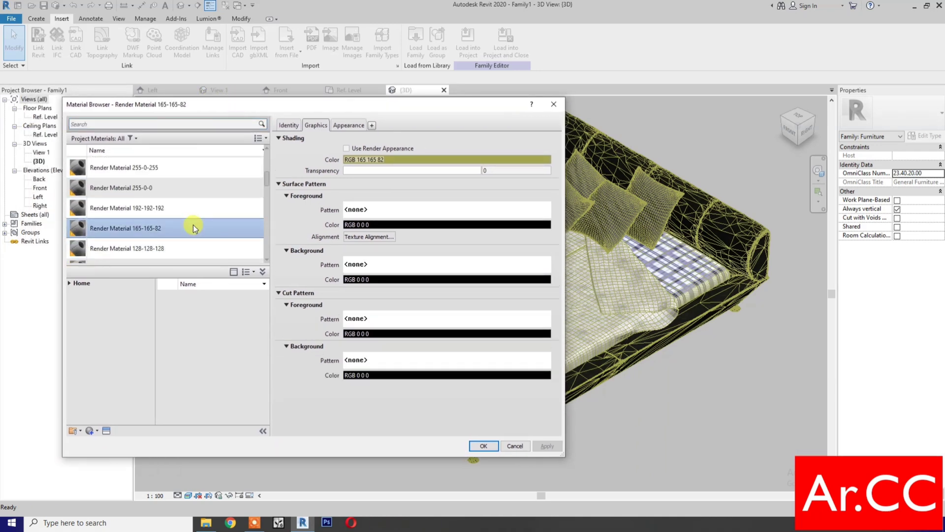
left_click(348, 125)
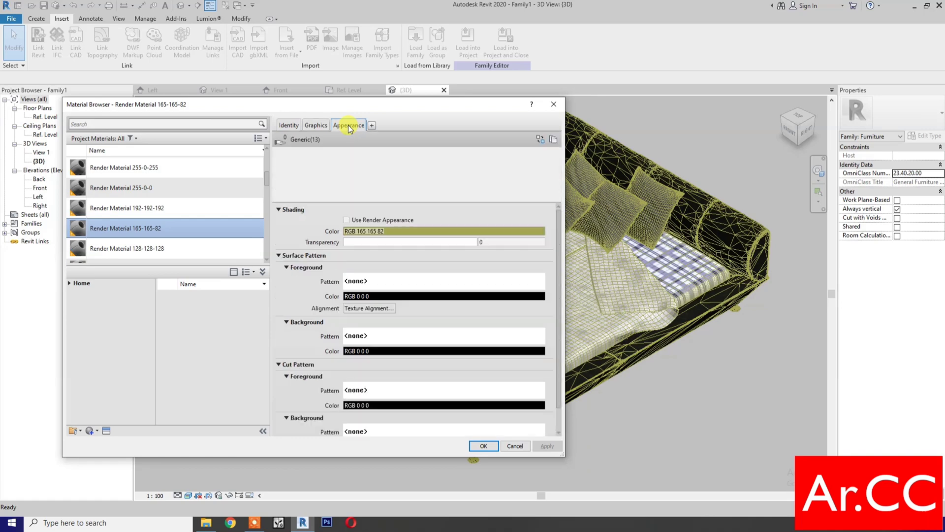
left_click(366, 233)
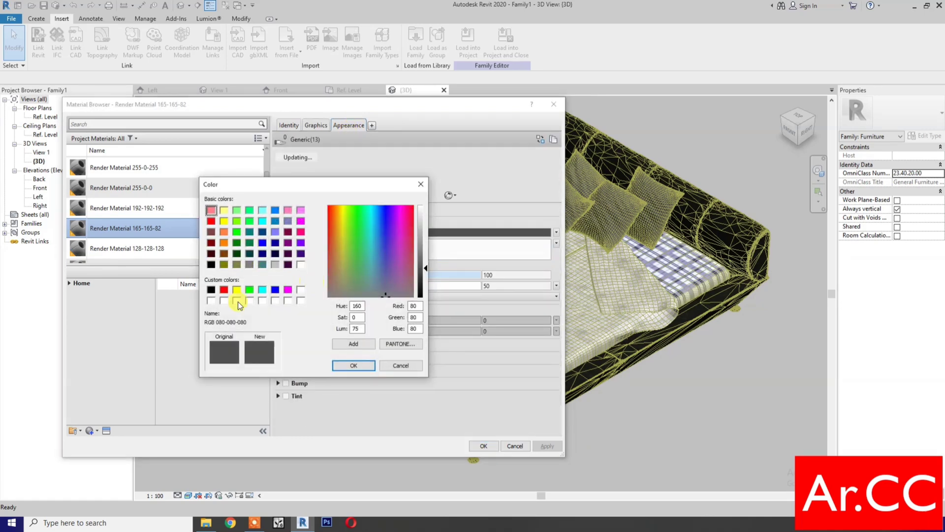
left_click(223, 289)
left_click(353, 365)
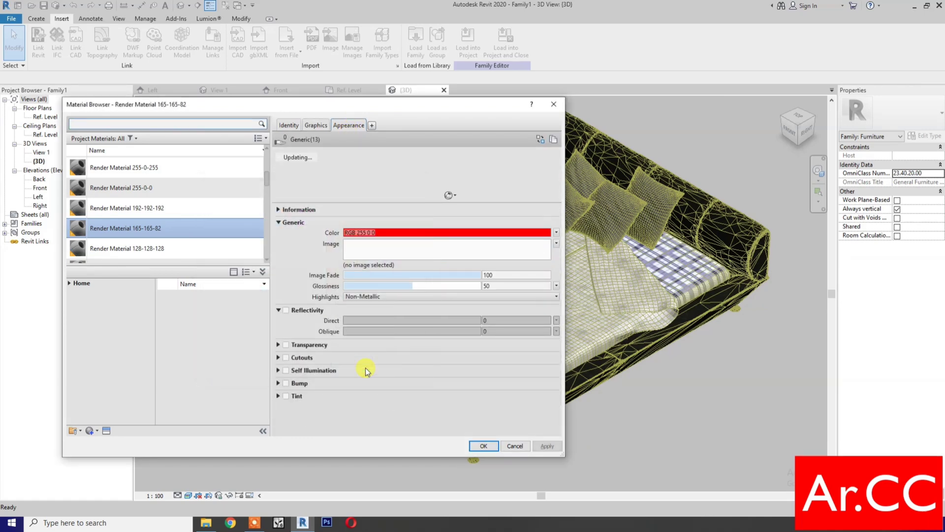
left_click(547, 446)
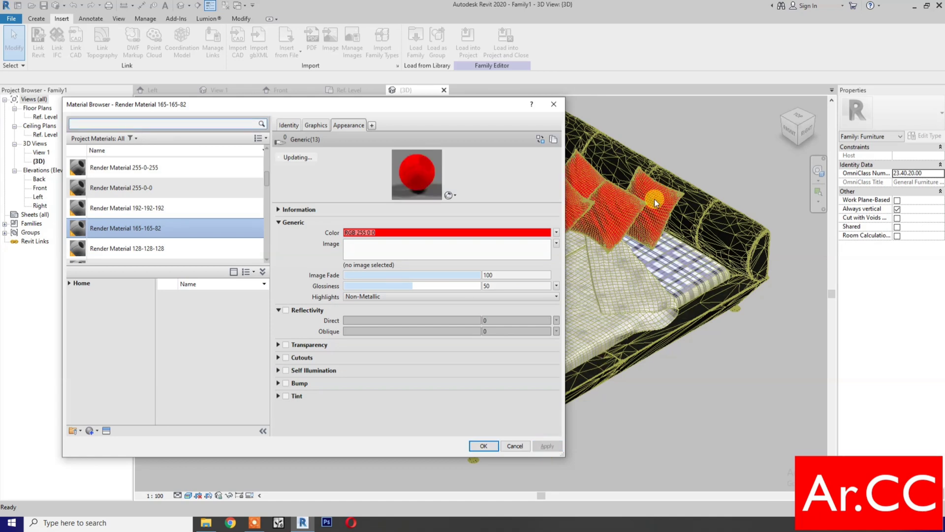
Step: Rename the material to Bed Pillow
scroll(142, 238, "down", 1)
right_click(167, 210)
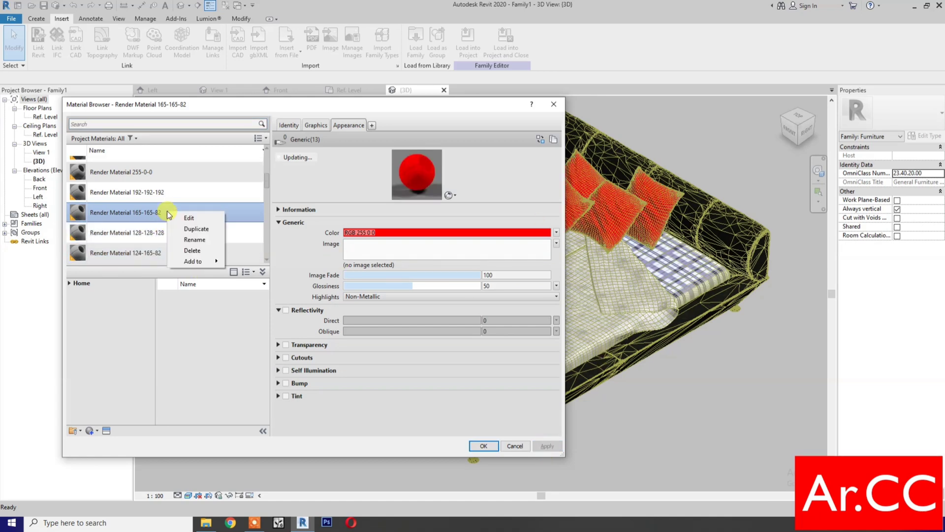
left_click(192, 238)
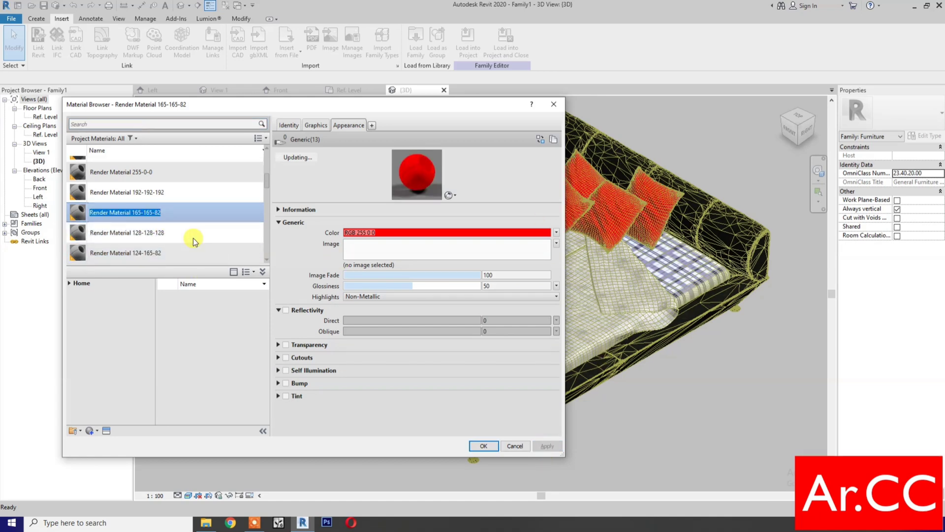
type("Bed Pillow")
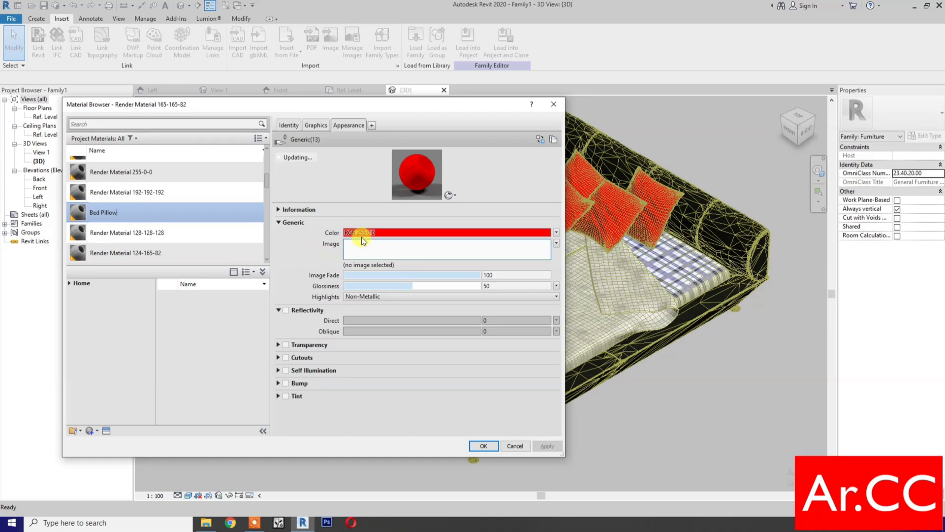
Step: Set the Bed Pillow appearance colour to grey
left_click(379, 232)
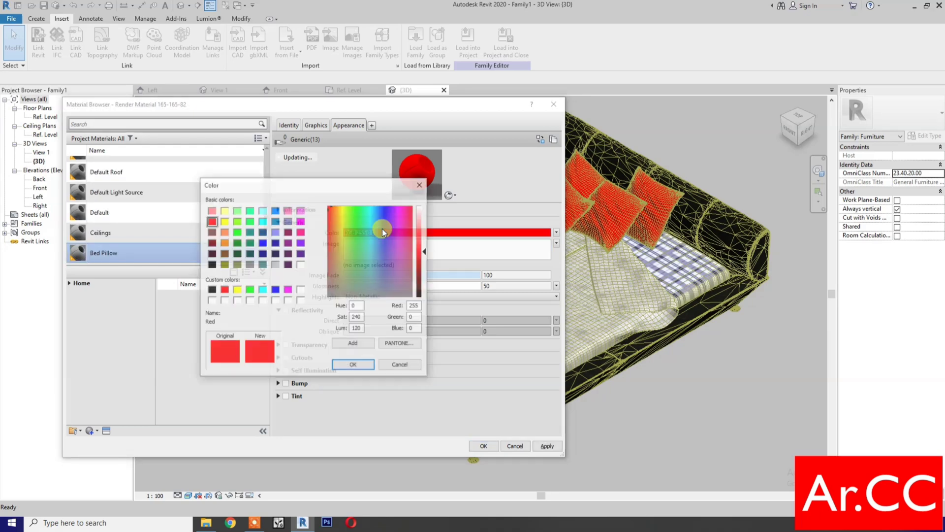
left_click(251, 264)
left_click(353, 364)
Step: Apply the AS2_cloth_22 texture from My Textures > Cloth and close the material settings
left_click(427, 251)
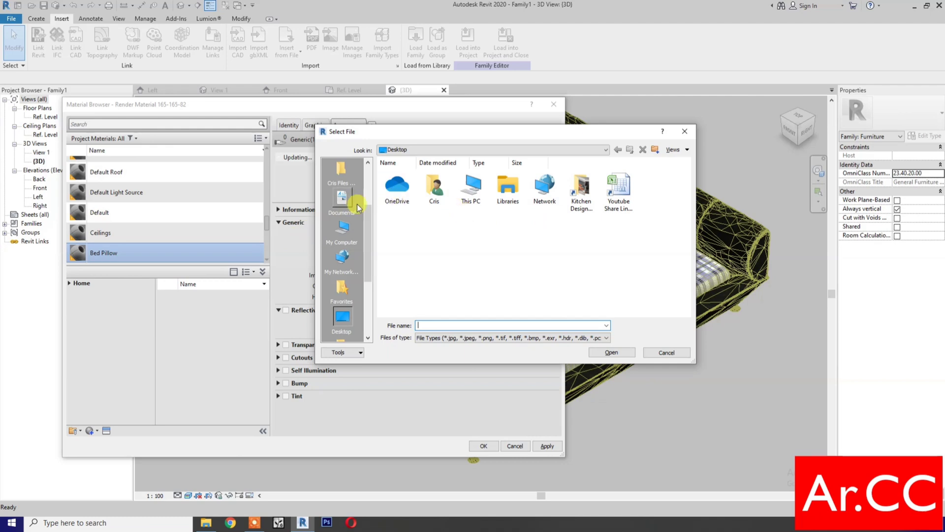
scroll(345, 202, "up", 3)
left_click(341, 200)
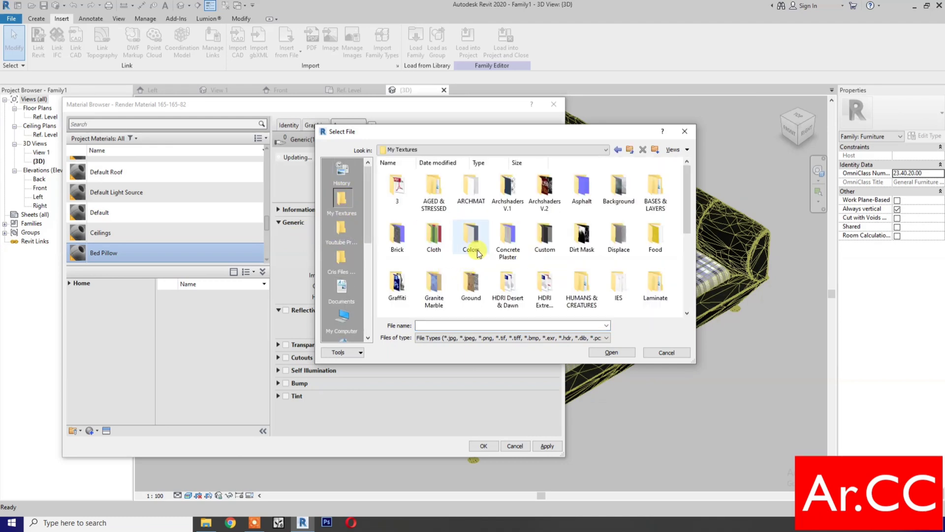
double_click(448, 244)
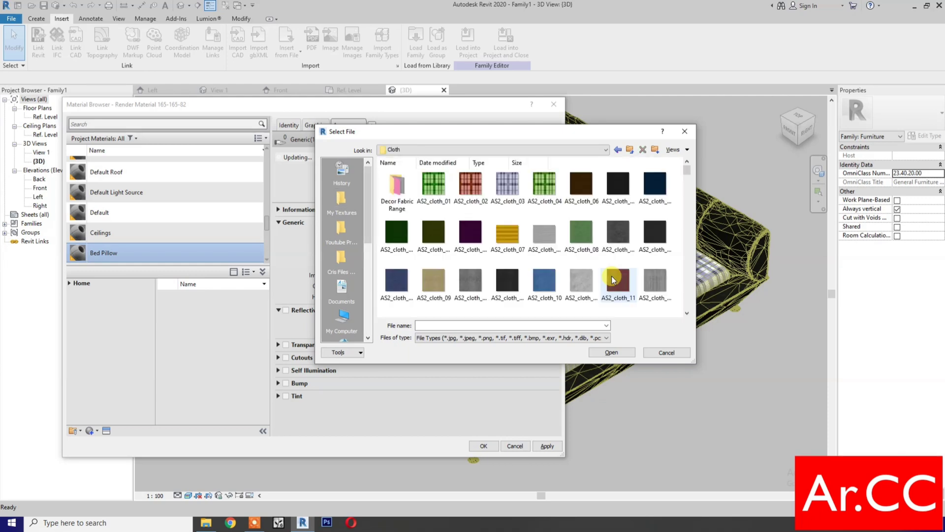
scroll(540, 260, "down", 3)
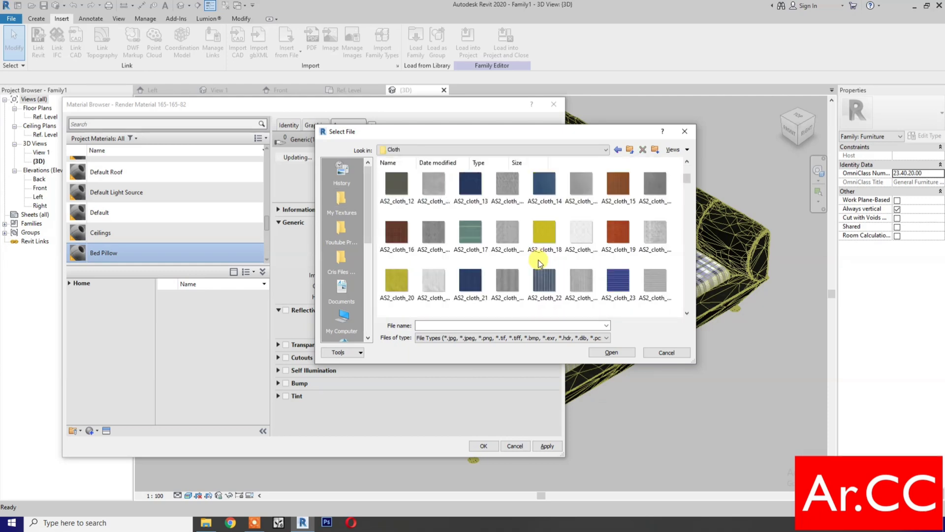
left_click(545, 283)
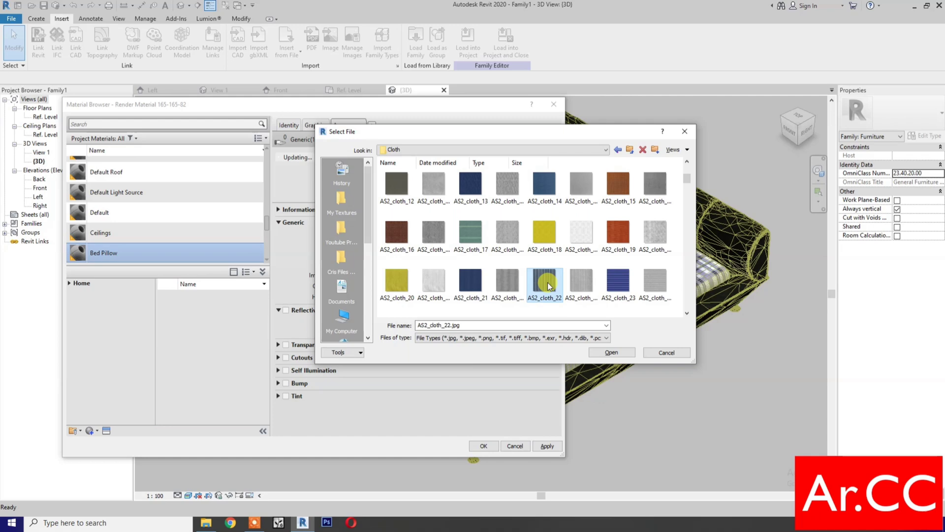
left_click(605, 354)
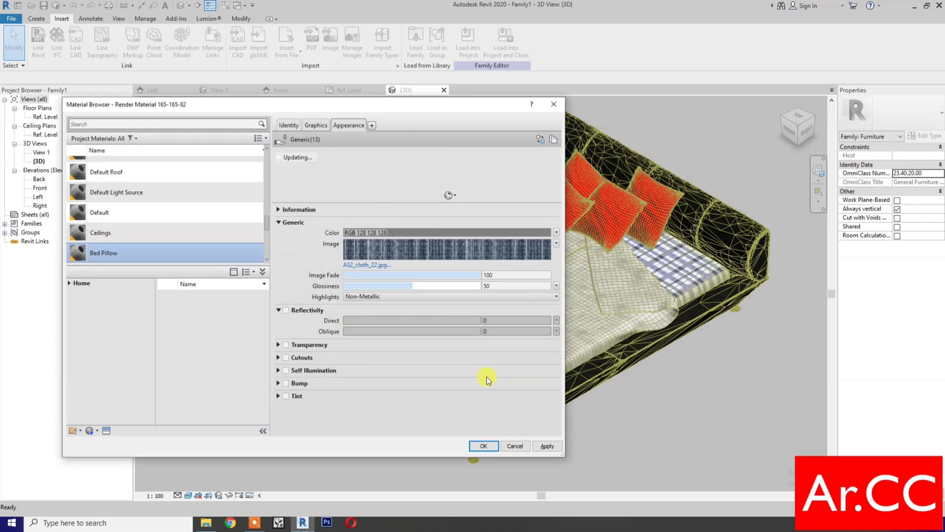
left_click(547, 446)
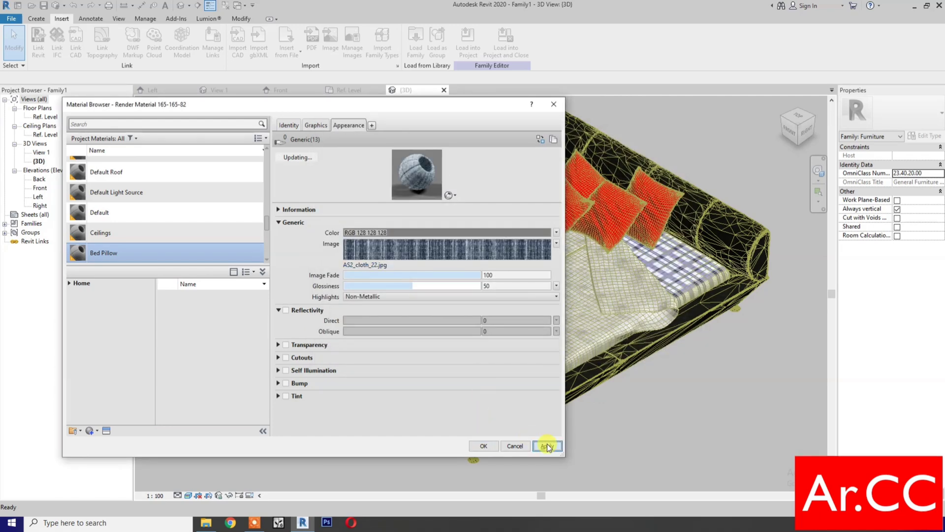
left_click(483, 446)
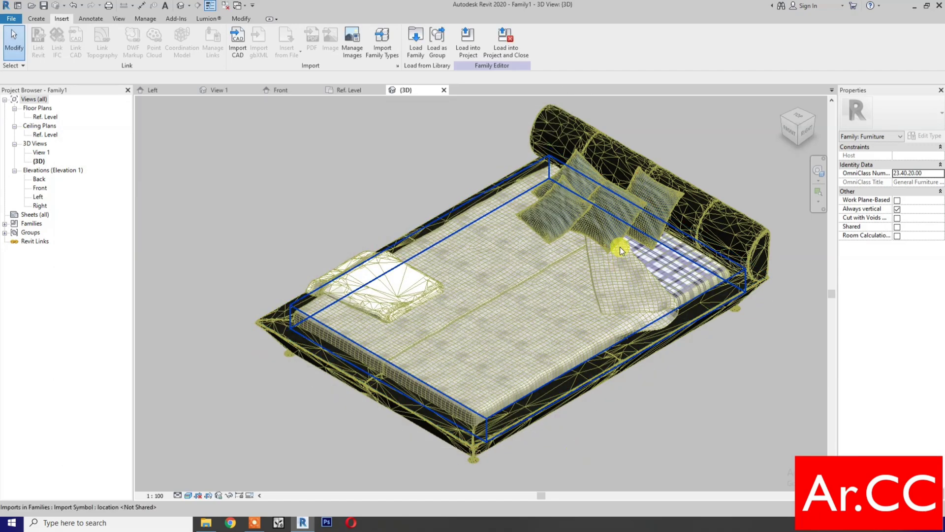
scroll(620, 202, "up", 2)
scroll(619, 201, "up", 3)
scroll(620, 201, "up", 2)
scroll(619, 201, "down", 1)
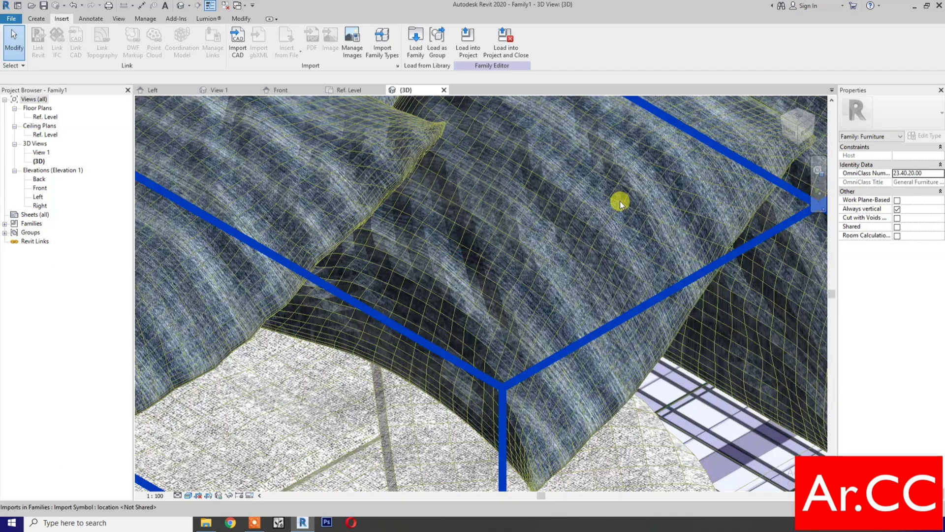
scroll(619, 201, "down", 2)
scroll(620, 201, "down", 2)
scroll(633, 296, "up", 2)
scroll(675, 399, "down", 2)
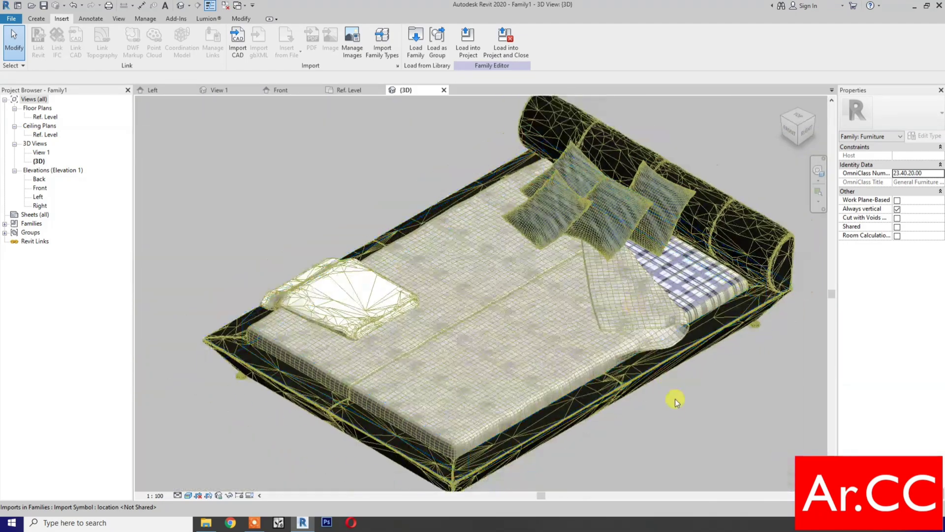
scroll(674, 402, "down", 1)
middle_click_drag(675, 405, 629, 397)
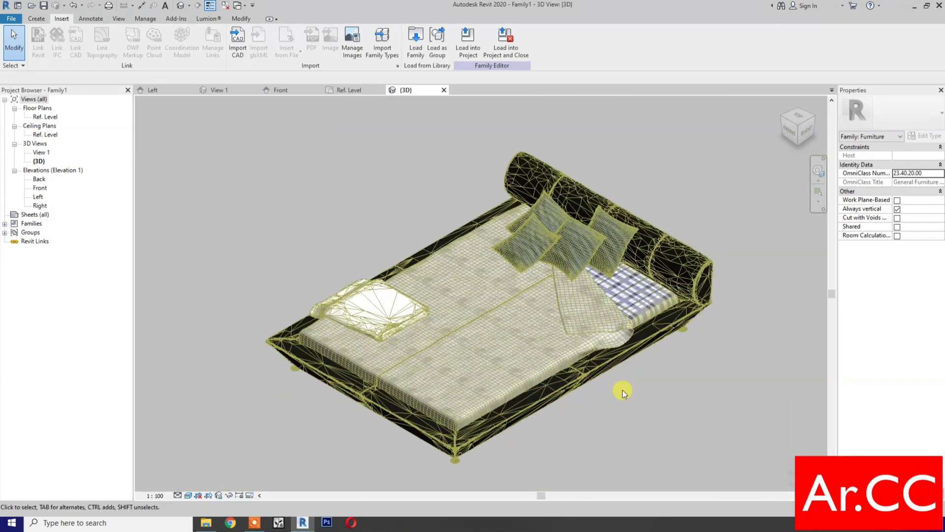
Step: Save the family to the Desktop as Bed.rfa
left_click(43, 5)
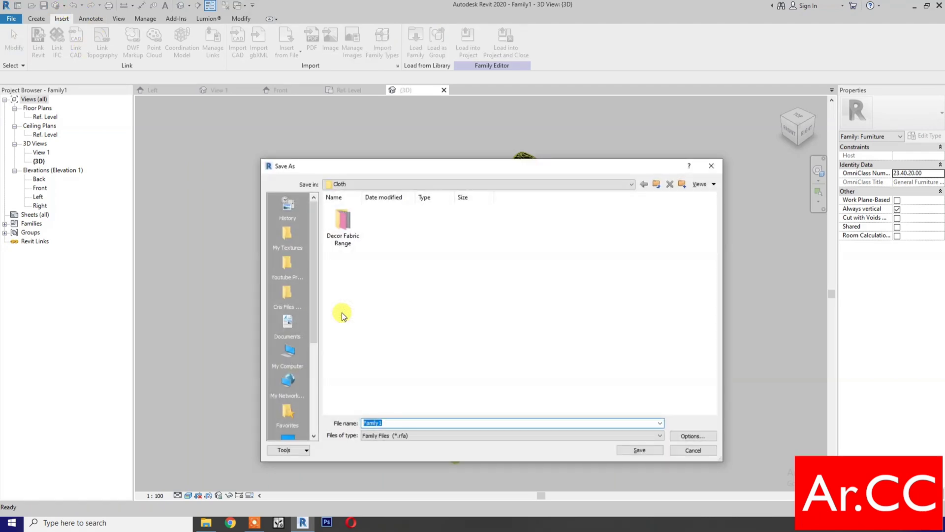
left_click(367, 185)
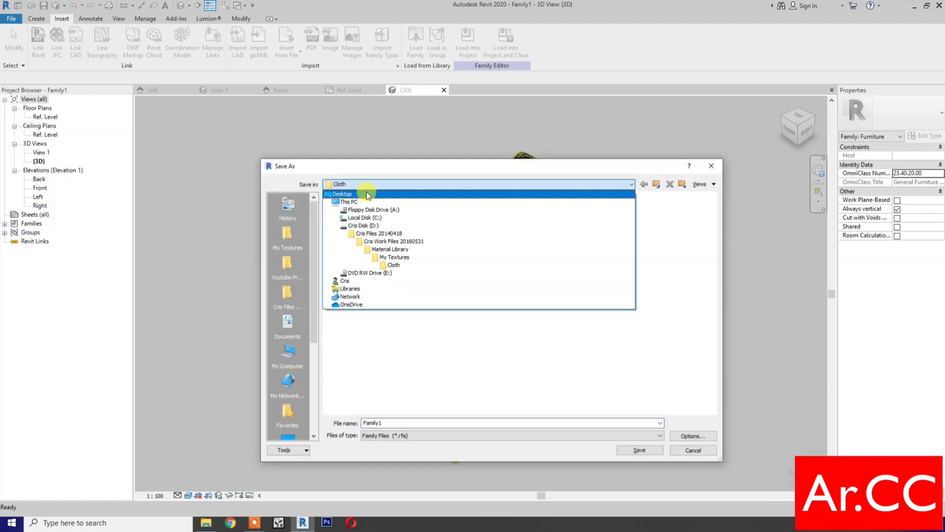
left_click(366, 193)
left_click(404, 423)
type("B")
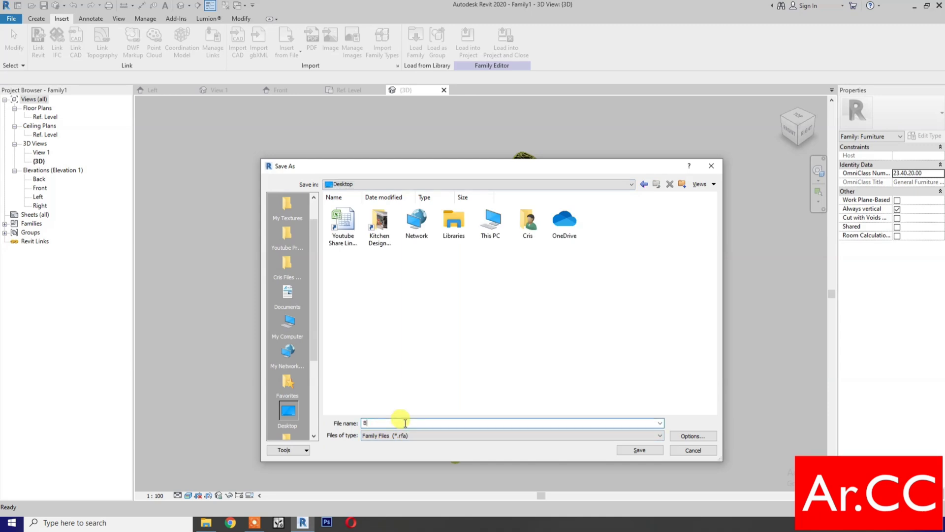
type("ed")
left_click(628, 449)
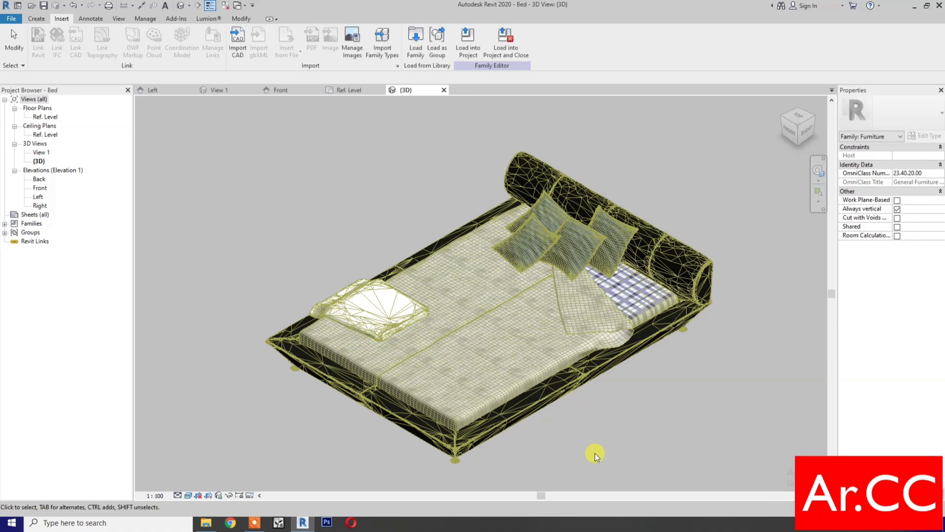
left_click(818, 171)
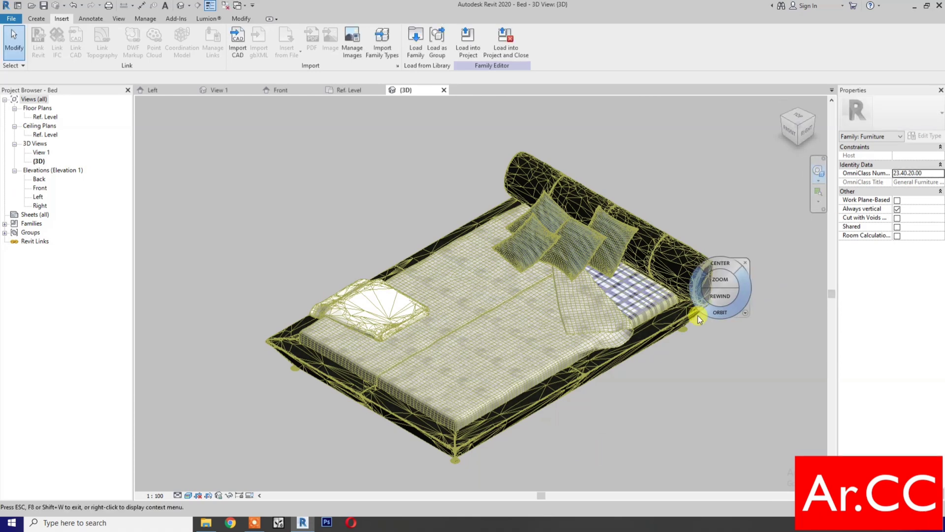